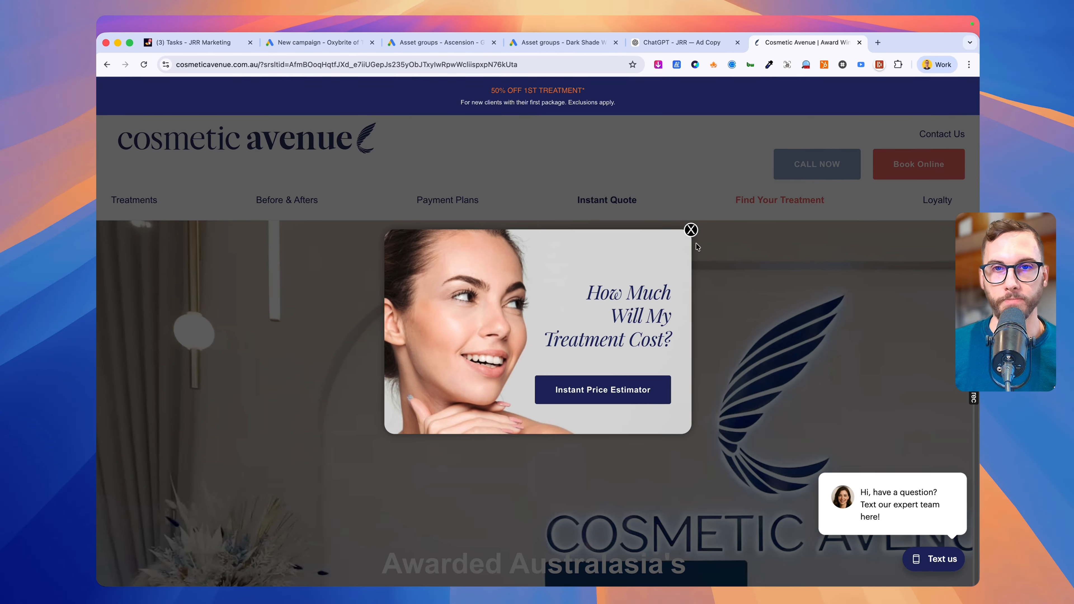
Dismiss the treatment cost pop-up on the Cosmetic Avenue homepage and look at its treatments navigation.
{"action": "left_click", "coordinate": [690, 230]}
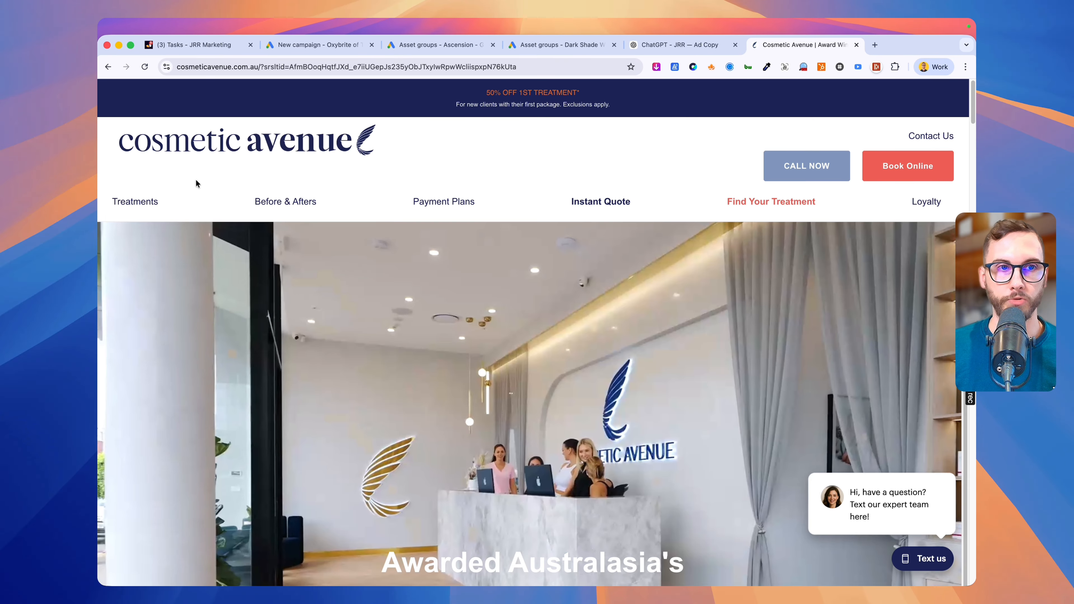
{"action": "mouse_move", "coordinate": [144, 207]}
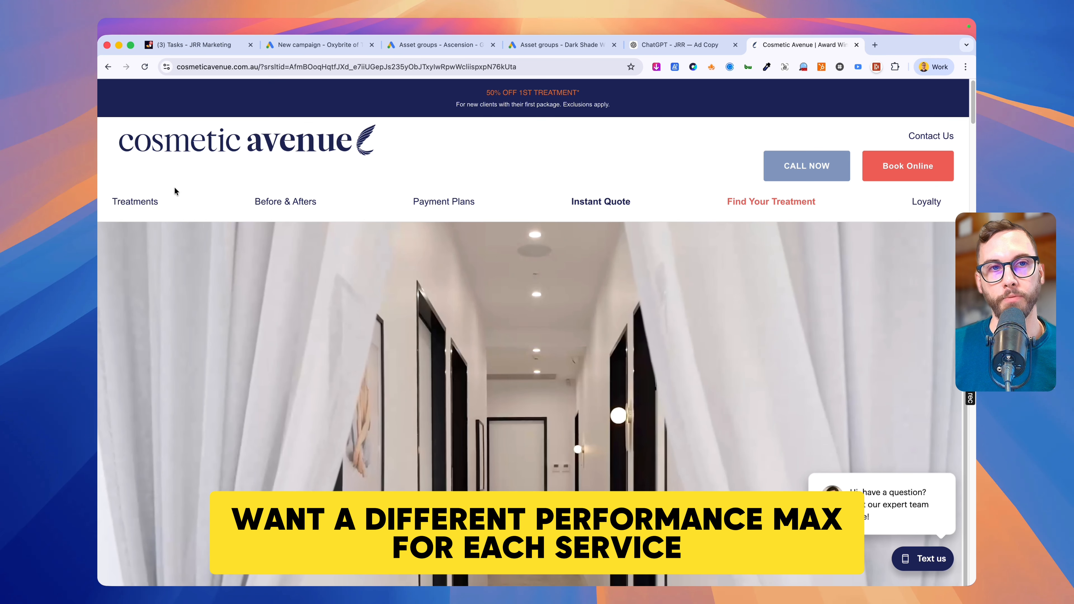
{"action": "mouse_move", "coordinate": [141, 202]}
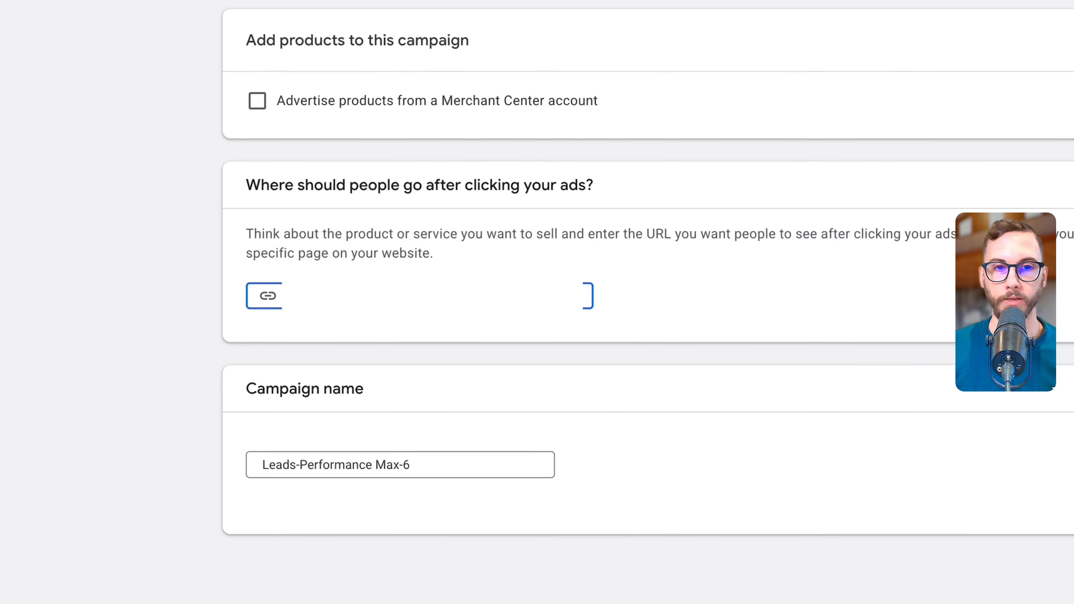
Name the new Performance Max campaign "MEL — Pmax All Services".
{"action": "mouse_move", "coordinate": [98, 198]}
{"action": "left_mouse_down"}
{"action": "mouse_move", "coordinate": [209, 314]}
{"action": "mouse_move", "coordinate": [180, 255]}
{"action": "left_mouse_up"}
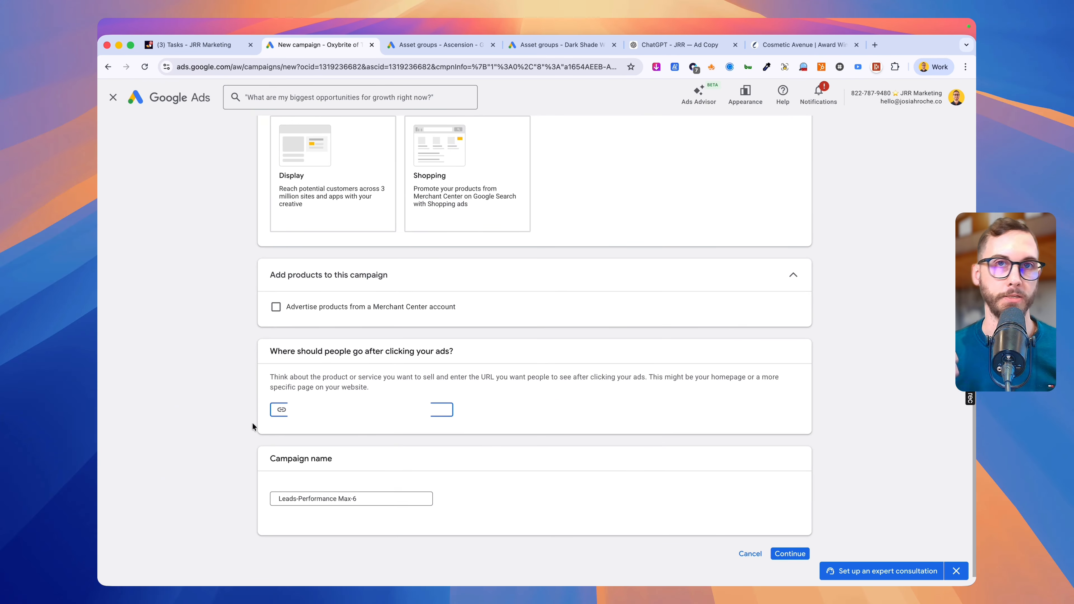
{"action": "scroll", "coordinate": [453, 389], "scroll_direction": "down", "scroll_amount": 1}
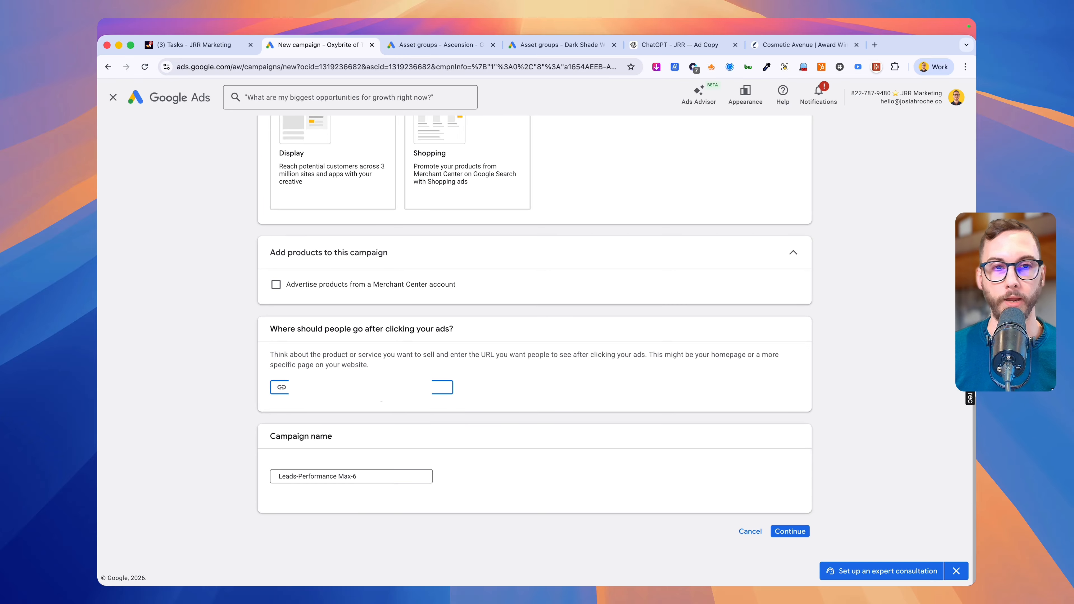
{"action": "left_click", "coordinate": [357, 475]}
{"action": "triple_click", "coordinate": [356, 475]}
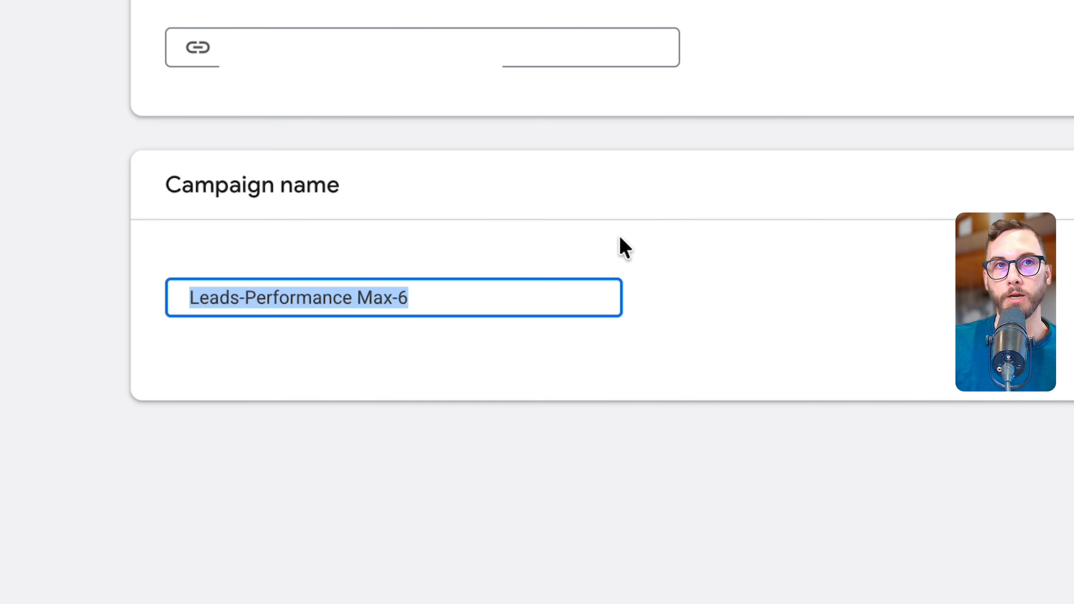
{"action": "type", "text": "MEL — Pmax All Services"}
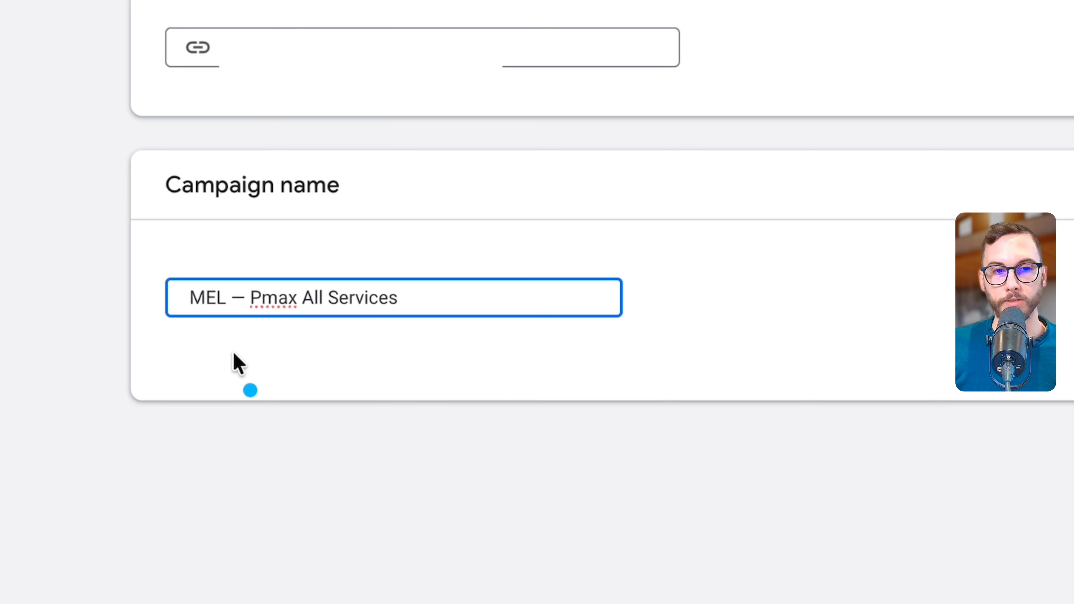
{"action": "mouse_move", "coordinate": [211, 369]}
{"action": "left_mouse_down"}
{"action": "mouse_move", "coordinate": [270, 210]}
{"action": "mouse_move", "coordinate": [380, 352]}
{"action": "left_mouse_up"}
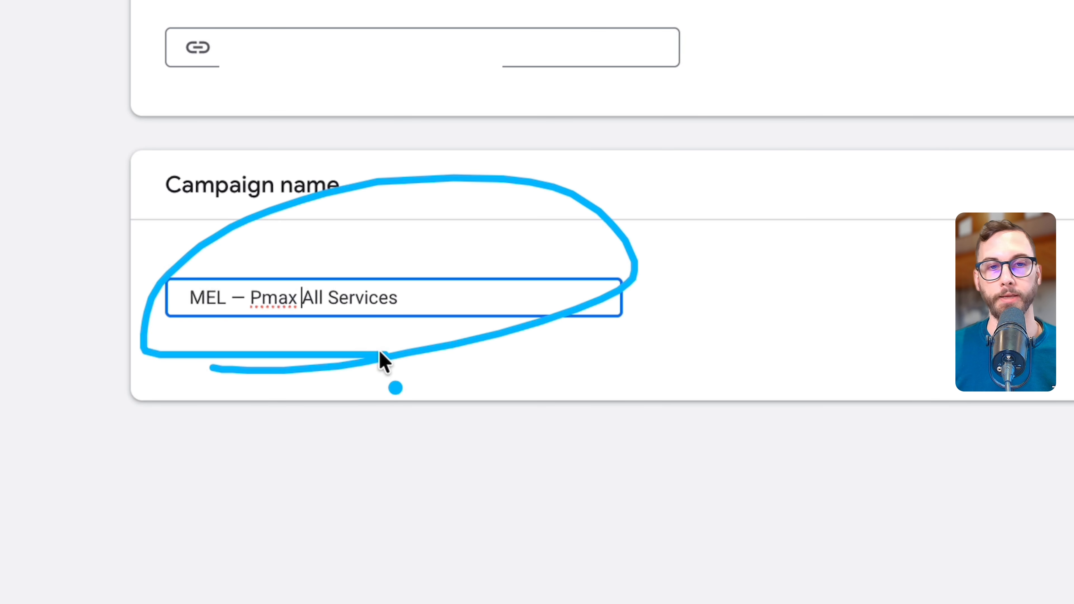
{"action": "key", "text": "Escape"}
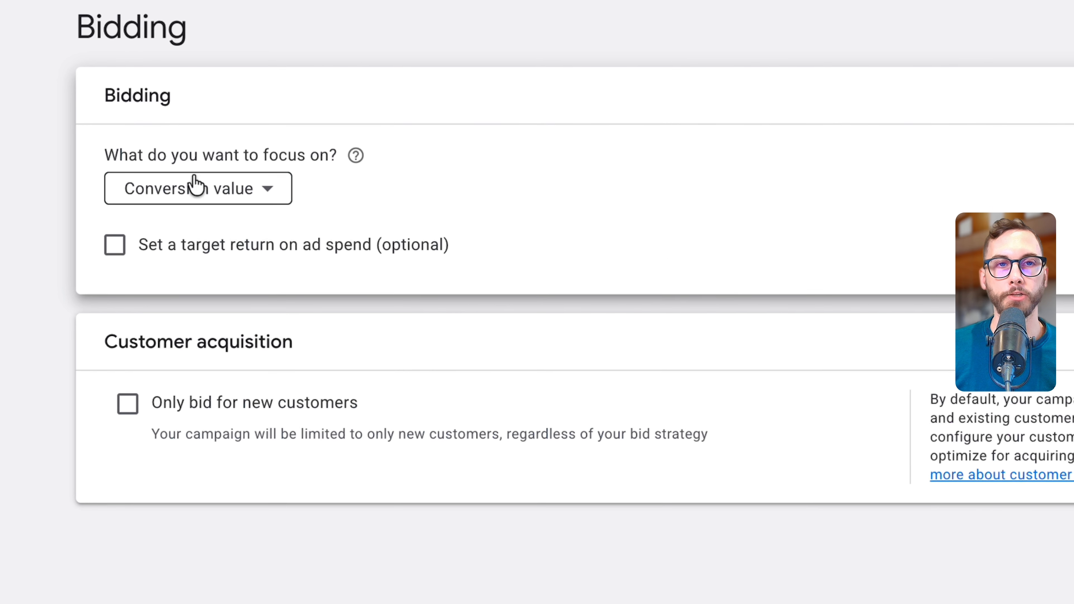
Set the campaign's bidding focus to Conversions.
{"action": "left_click", "coordinate": [195, 185]}
{"action": "left_click", "coordinate": [220, 211]}
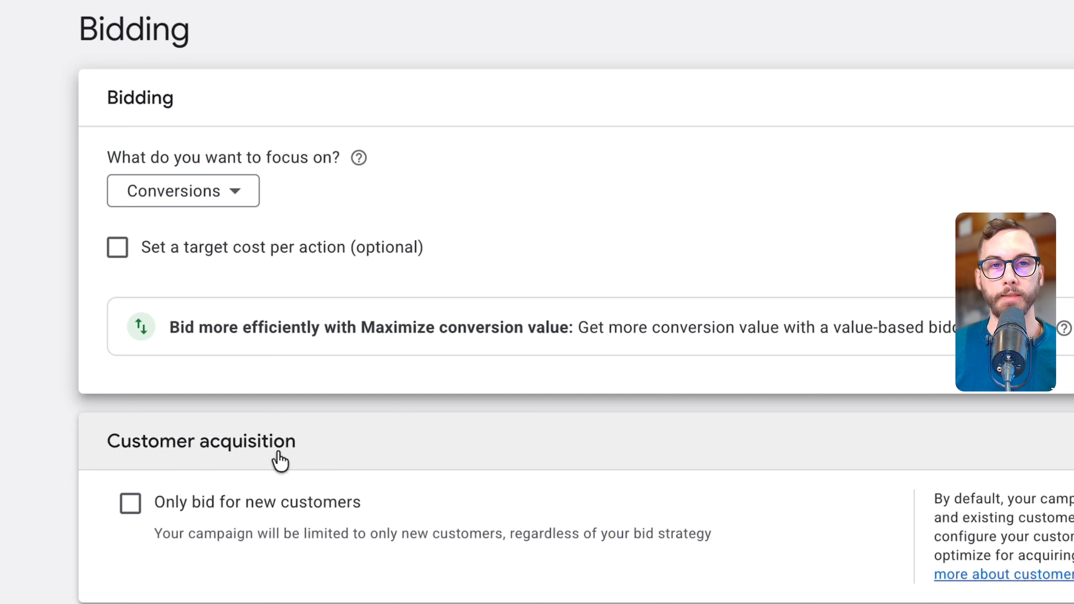
{"action": "mouse_move", "coordinate": [114, 277]}
{"action": "left_mouse_down"}
{"action": "mouse_move", "coordinate": [434, 265]}
{"action": "mouse_move", "coordinate": [165, 323]}
{"action": "mouse_move", "coordinate": [265, 342]}
{"action": "left_mouse_up"}
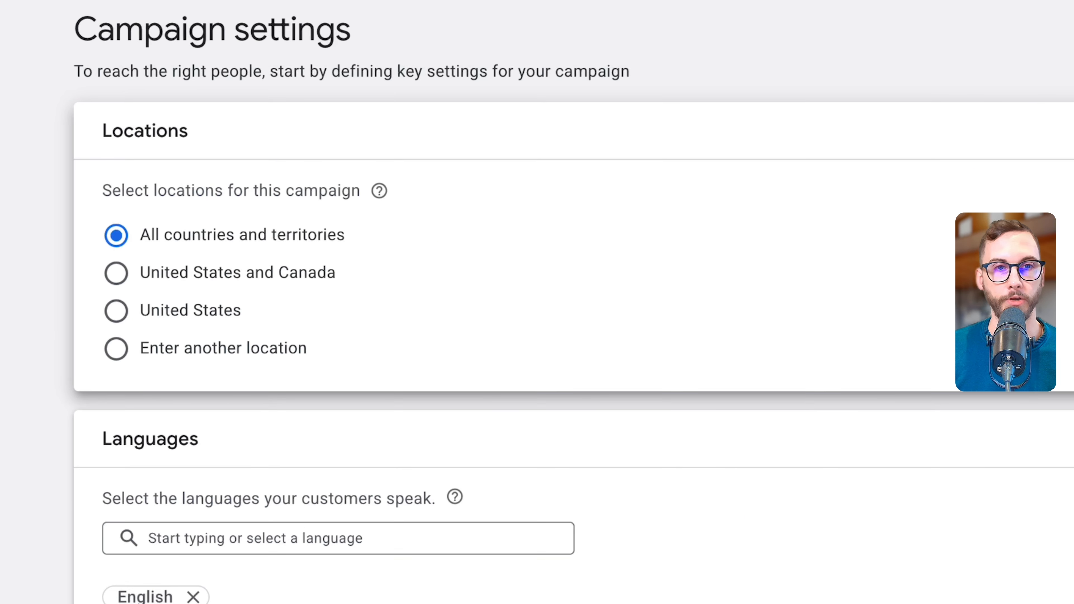
Target the city of Melbourne, Victoria, Australia, and declare that the campaign has no EU political ads.
{"action": "left_click", "coordinate": [272, 354]}
{"action": "left_click", "coordinate": [166, 394]}
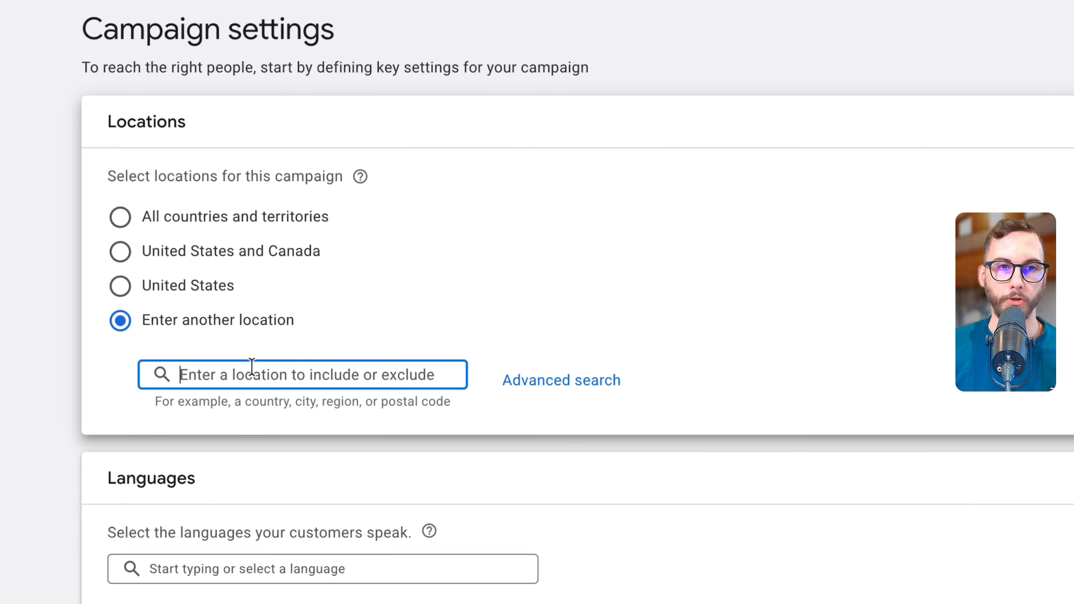
{"action": "type", "text": "mel"}
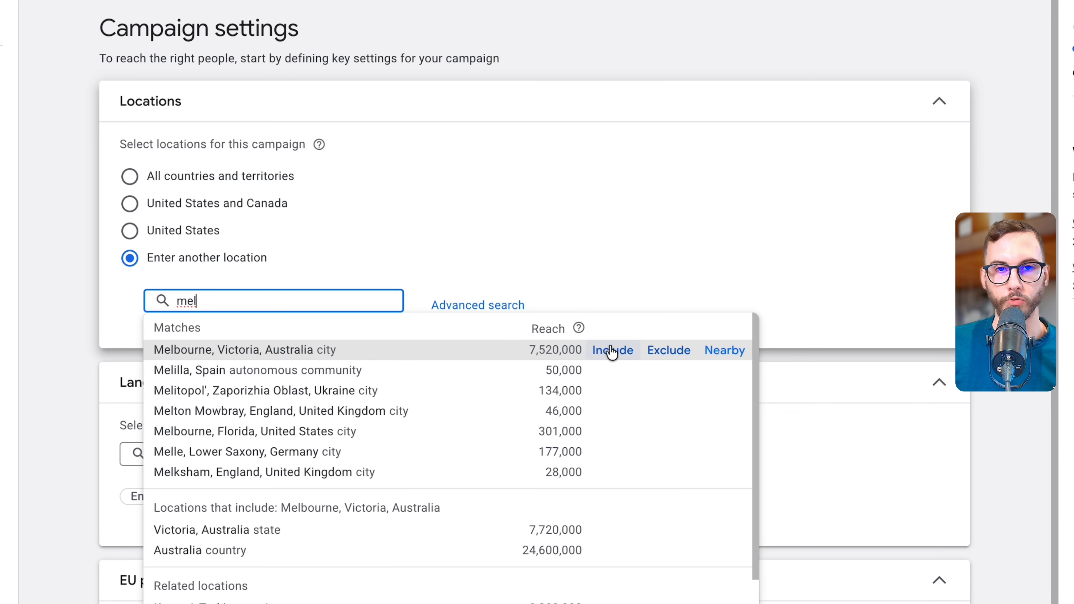
{"action": "left_click", "coordinate": [612, 351]}
{"action": "scroll", "coordinate": [262, 356], "scroll_direction": "down", "scroll_amount": 4}
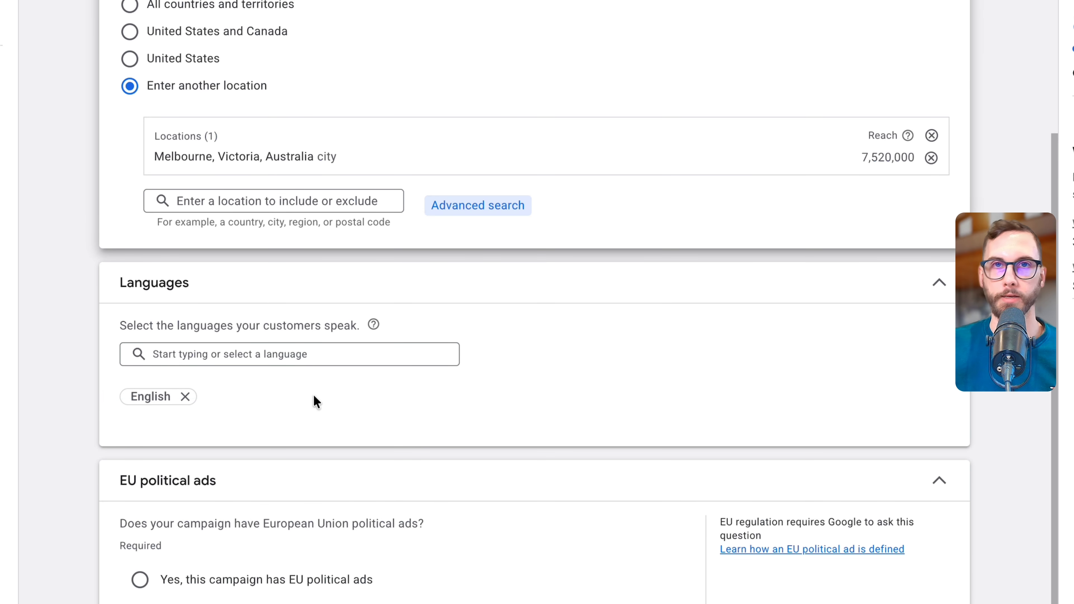
{"action": "left_click", "coordinate": [251, 576]}
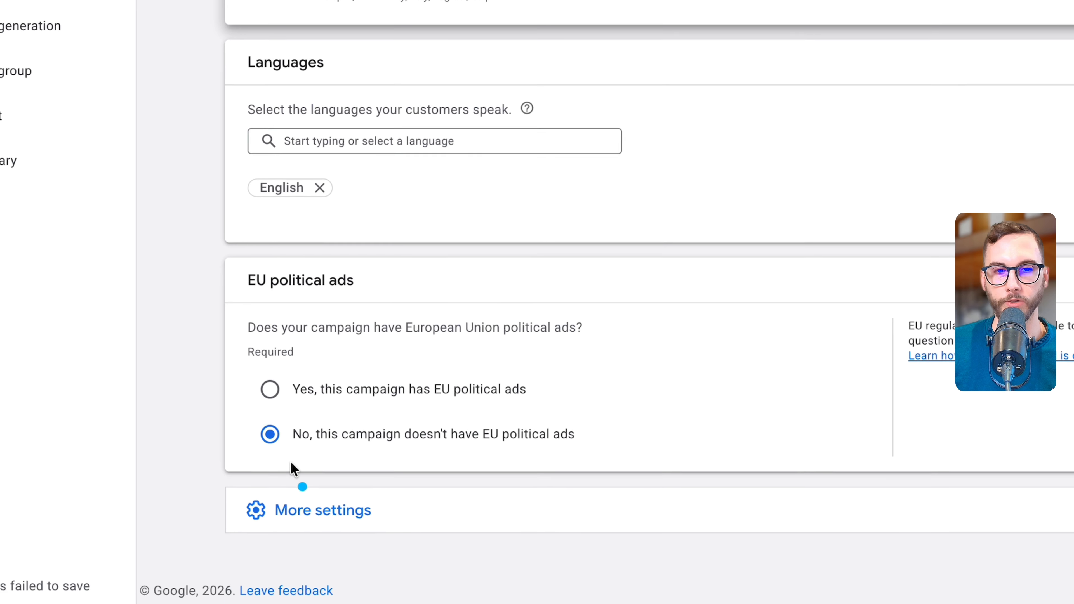
Set the ad schedule to run on all days from 09:00 to 19:00.
{"action": "left_click", "coordinate": [349, 491]}
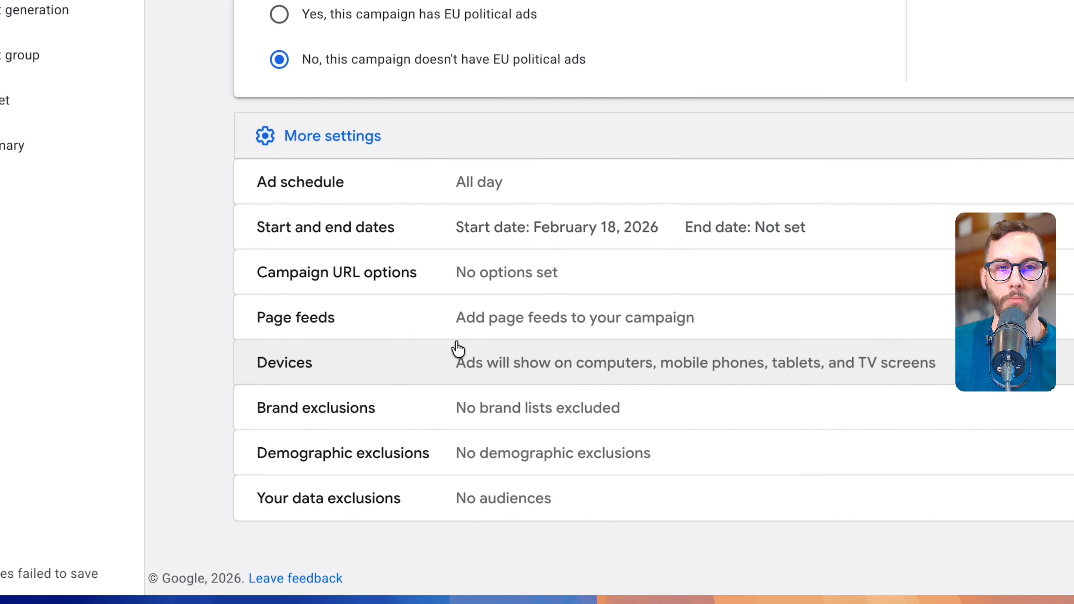
{"action": "left_click", "coordinate": [522, 184]}
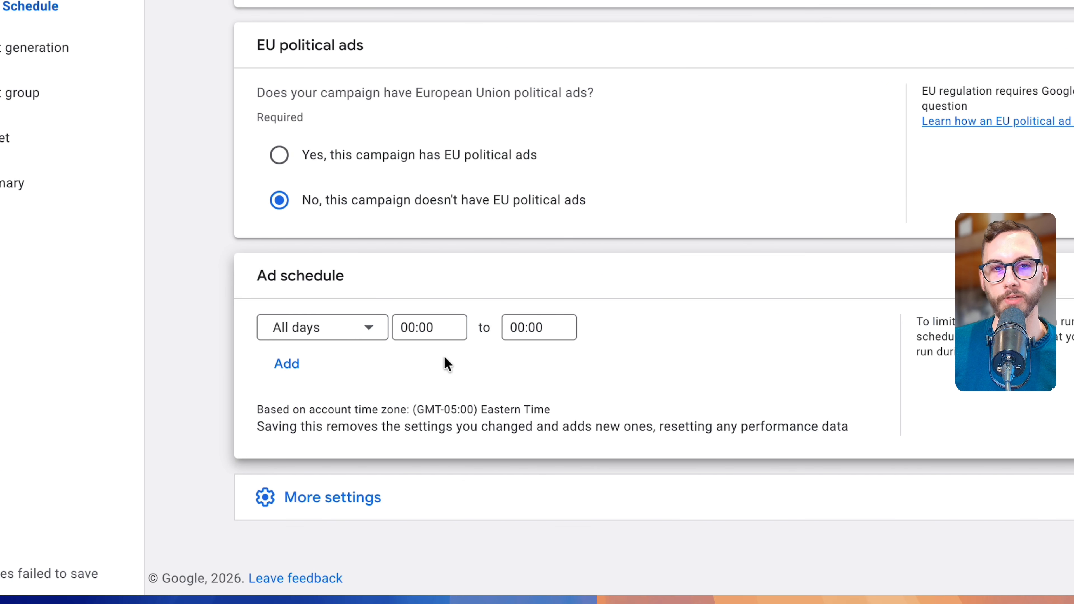
{"action": "left_click", "coordinate": [427, 332]}
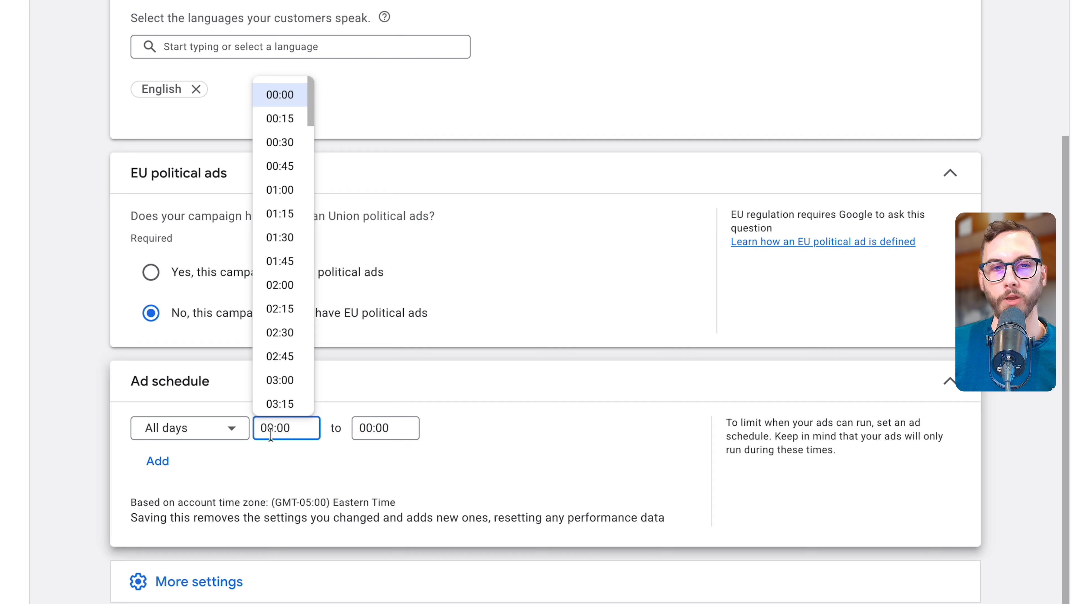
{"action": "type", "text": "09:00"}
{"action": "left_click", "coordinate": [359, 428]}
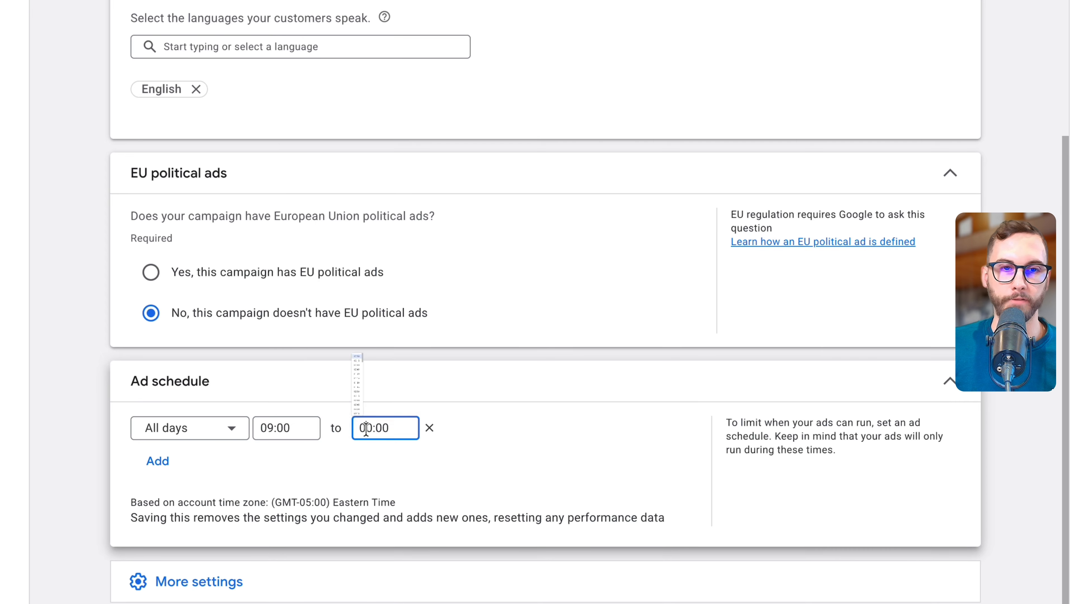
{"action": "key", "text": "BackSpace"}
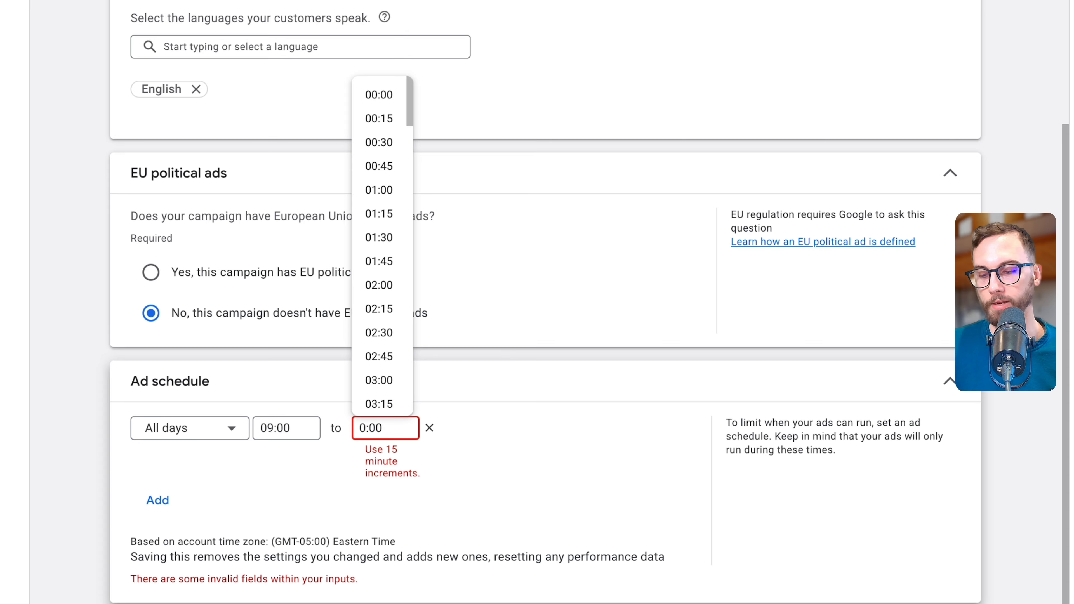
{"action": "key", "text": "BackSpace"}
{"action": "type", "text": "19"}
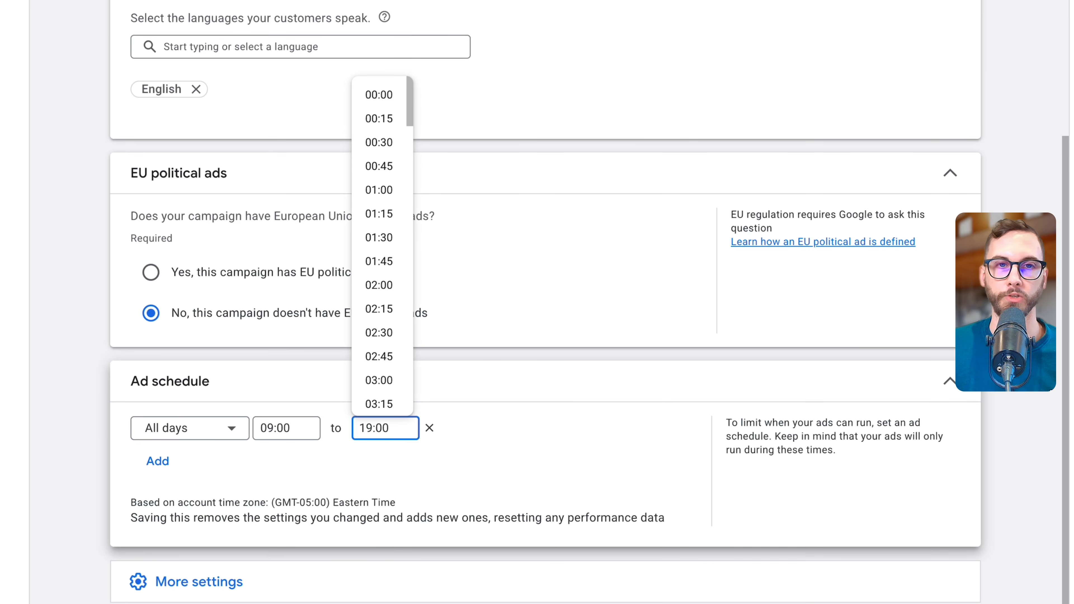
{"action": "left_click", "coordinate": [517, 475]}
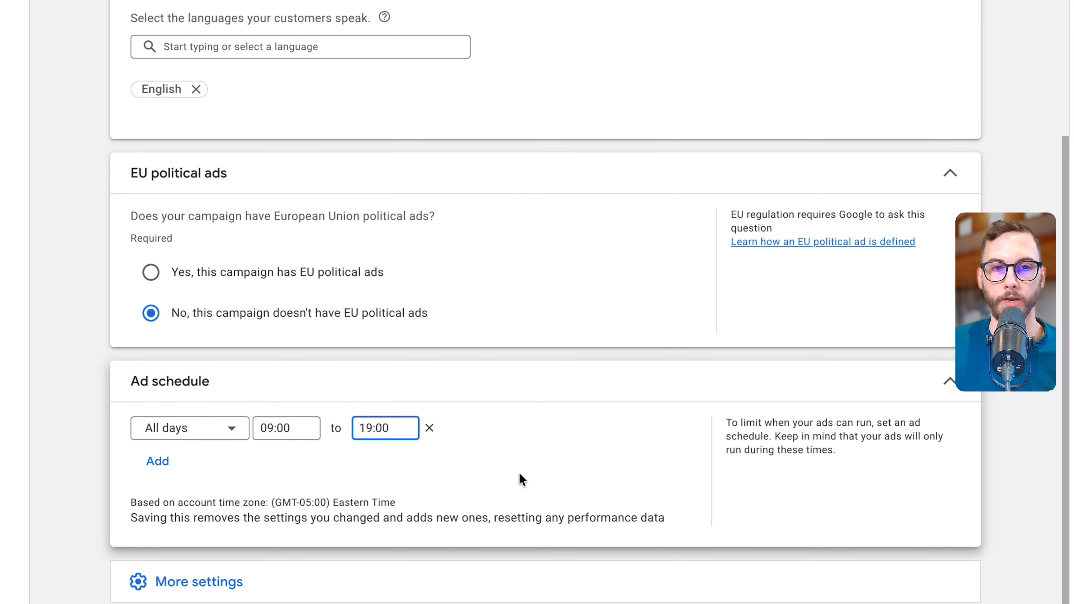
Limit the campaign's devices to computers and mobile phones by excluding tablets and TV screens.
{"action": "left_click", "coordinate": [189, 576]}
{"action": "scroll", "coordinate": [343, 501], "scroll_direction": "down", "scroll_amount": 3}
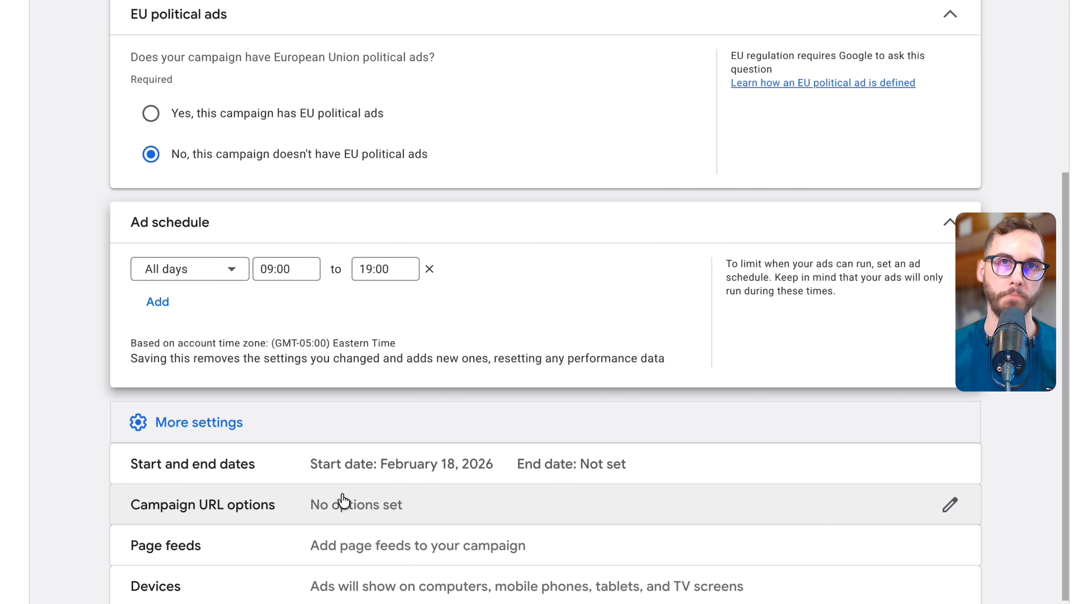
{"action": "scroll", "coordinate": [344, 501], "scroll_direction": "down", "scroll_amount": 3}
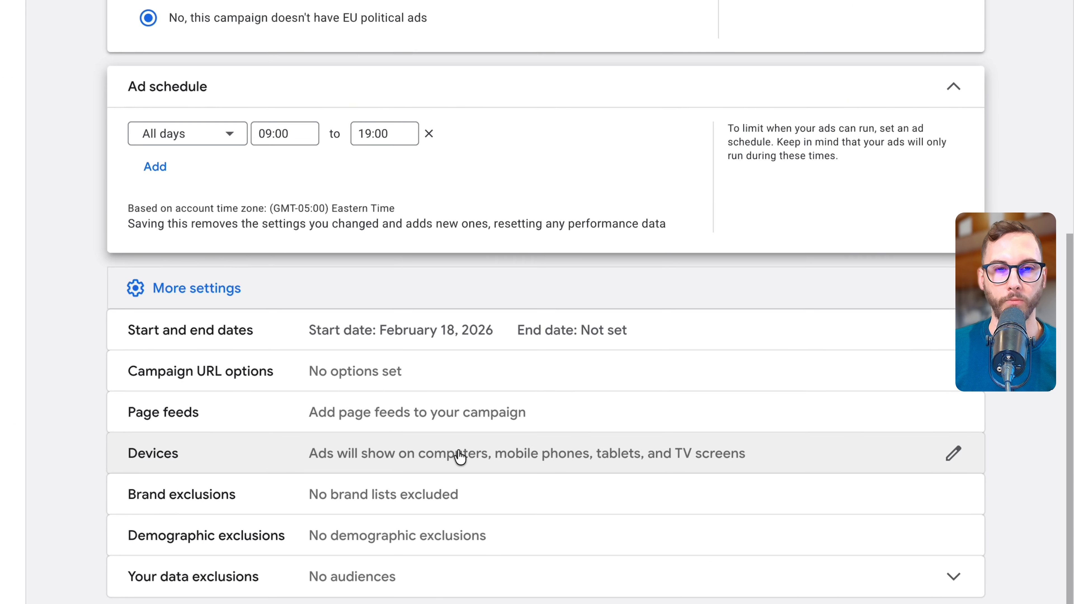
{"action": "left_click", "coordinate": [456, 458]}
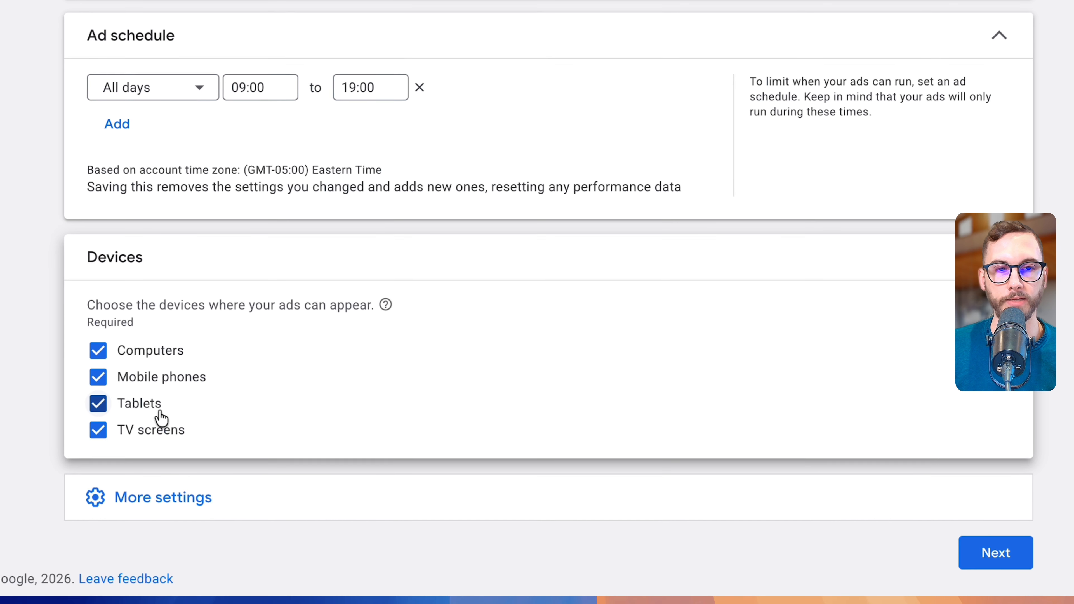
{"action": "left_click", "coordinate": [152, 412]}
{"action": "left_click", "coordinate": [151, 439]}
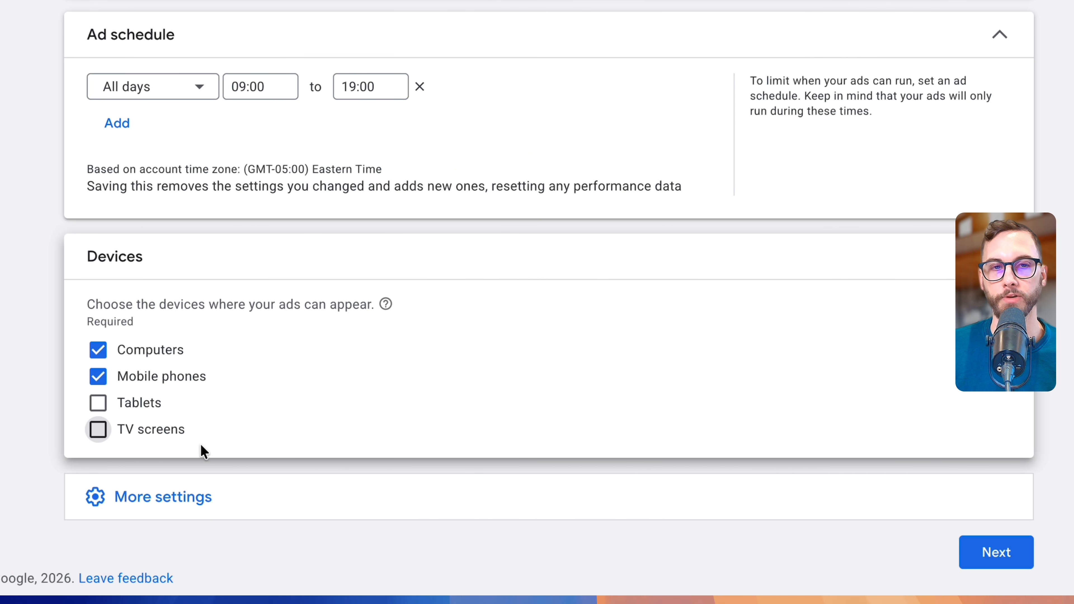
{"action": "left_click", "coordinate": [441, 256]}
Turn on age exclusions for the campaign and exclude the 18-24, 55-64 and 65+ age ranges.
{"action": "left_click", "coordinate": [316, 471]}
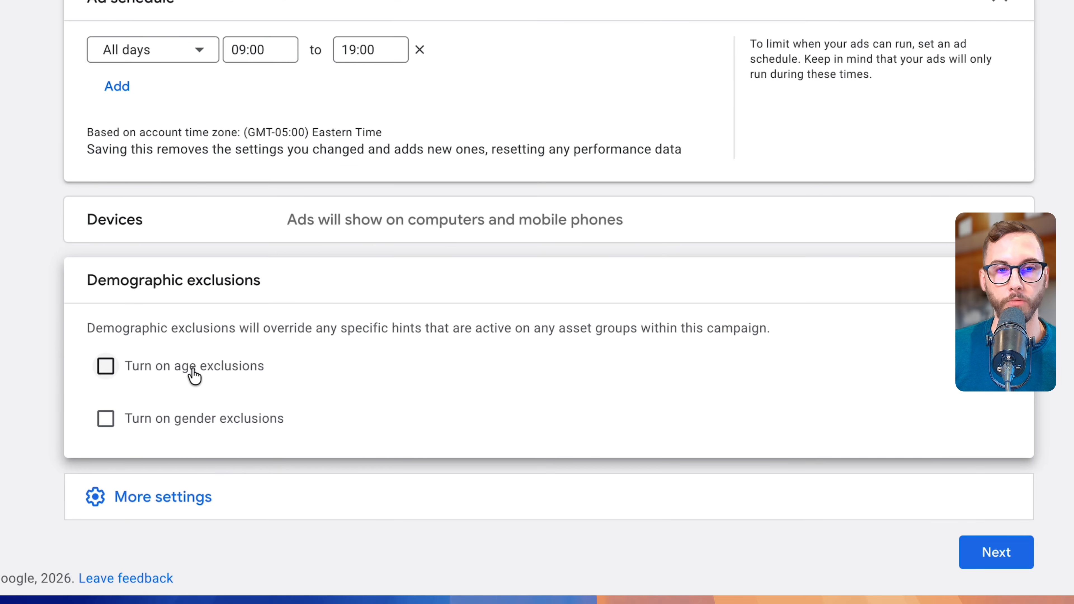
{"action": "left_click", "coordinate": [194, 367]}
{"action": "scroll", "coordinate": [199, 380], "scroll_direction": "down", "scroll_amount": 1}
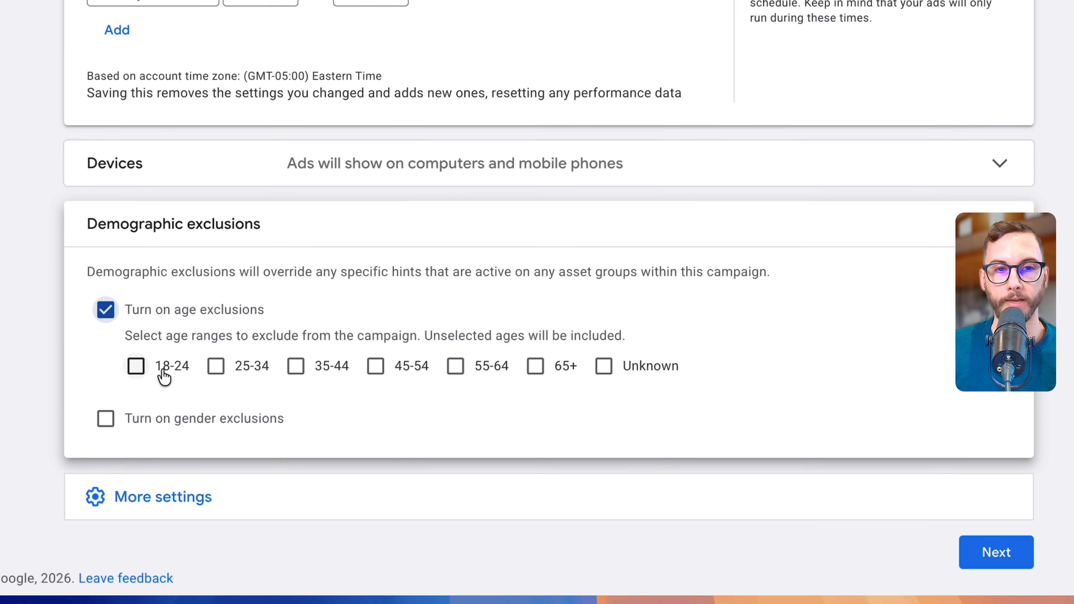
{"action": "left_click", "coordinate": [547, 371]}
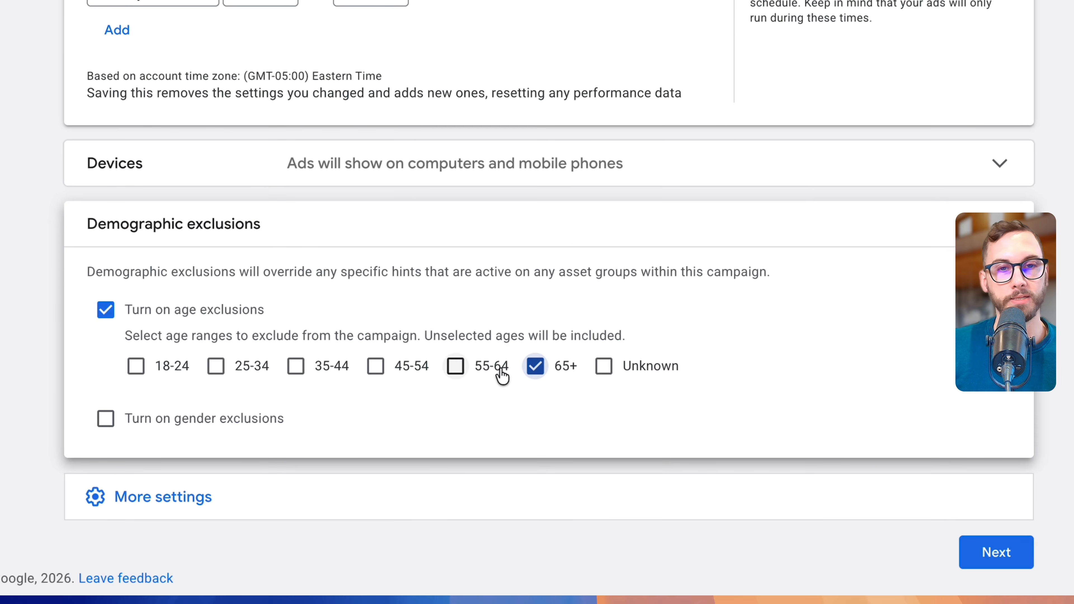
{"action": "left_click", "coordinate": [452, 371]}
{"action": "left_click", "coordinate": [151, 373]}
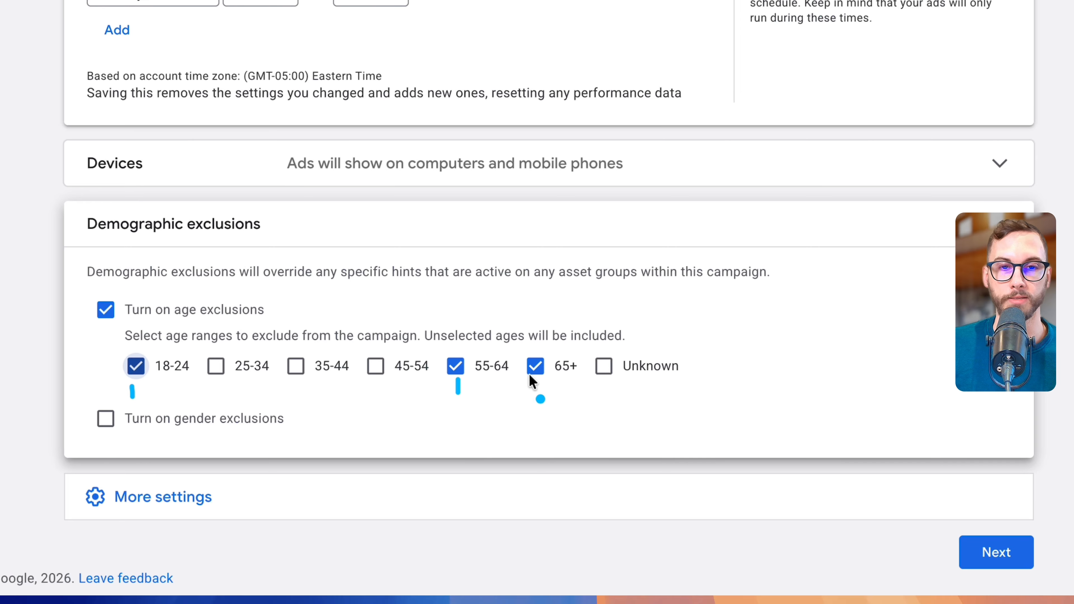
{"action": "left_click_drag", "start_coordinate": [466, 345], "coordinate": [579, 345]}
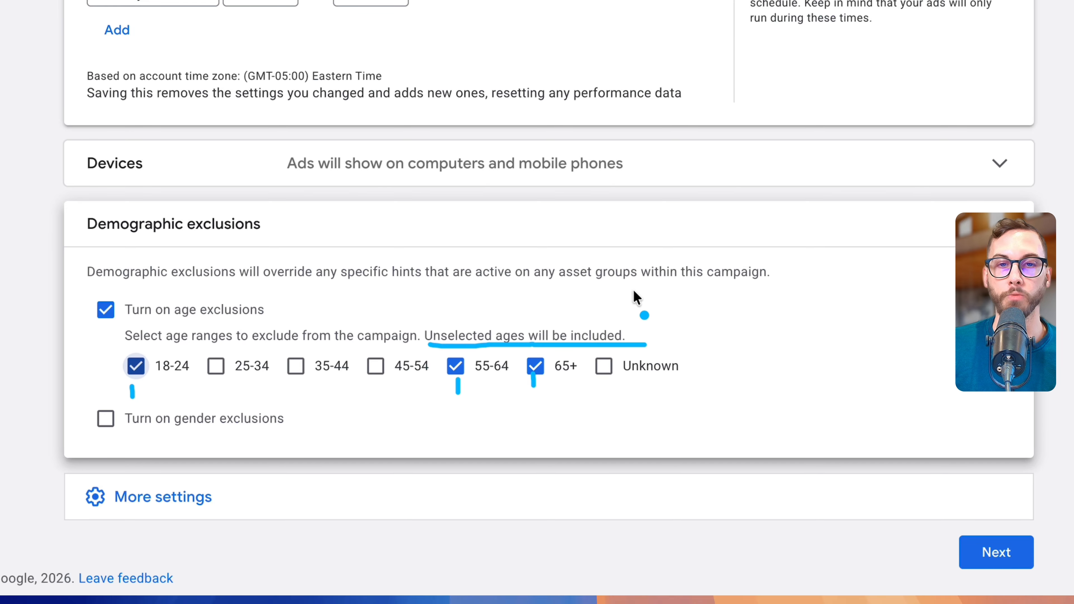
Check the data exclusions option among the additional campaign settings and collapse it again.
{"action": "left_click", "coordinate": [241, 502]}
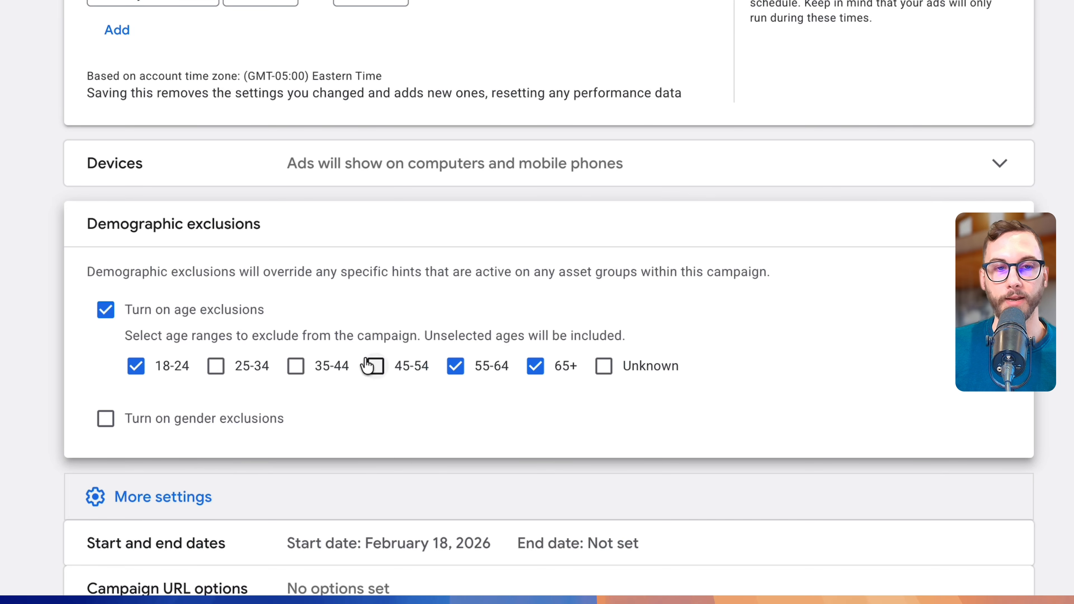
{"action": "scroll", "coordinate": [372, 364], "scroll_direction": "down", "scroll_amount": 5}
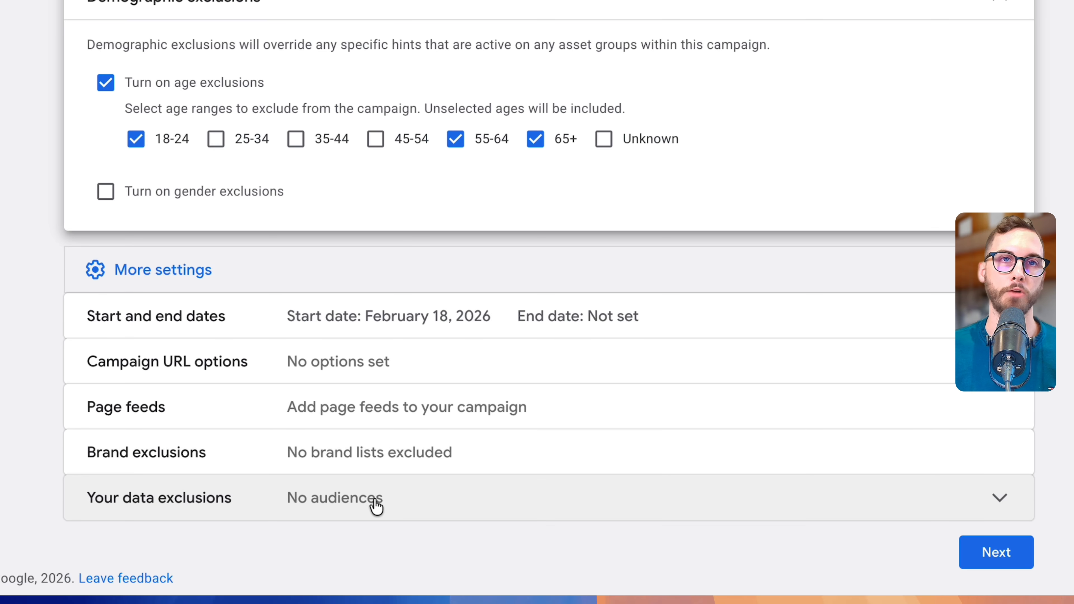
{"action": "left_click", "coordinate": [376, 503]}
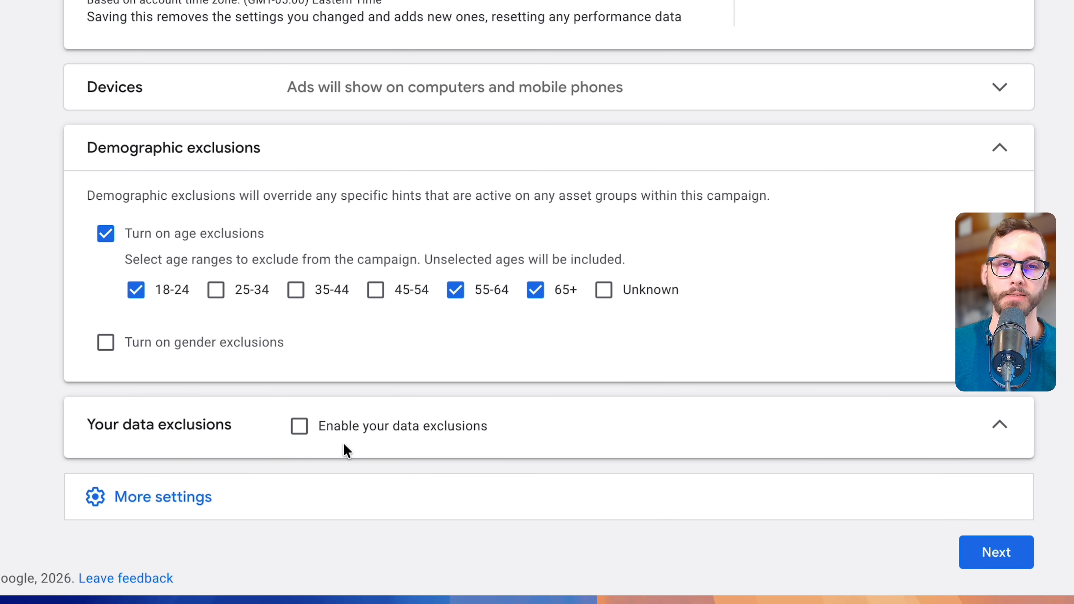
{"action": "left_click", "coordinate": [1000, 427]}
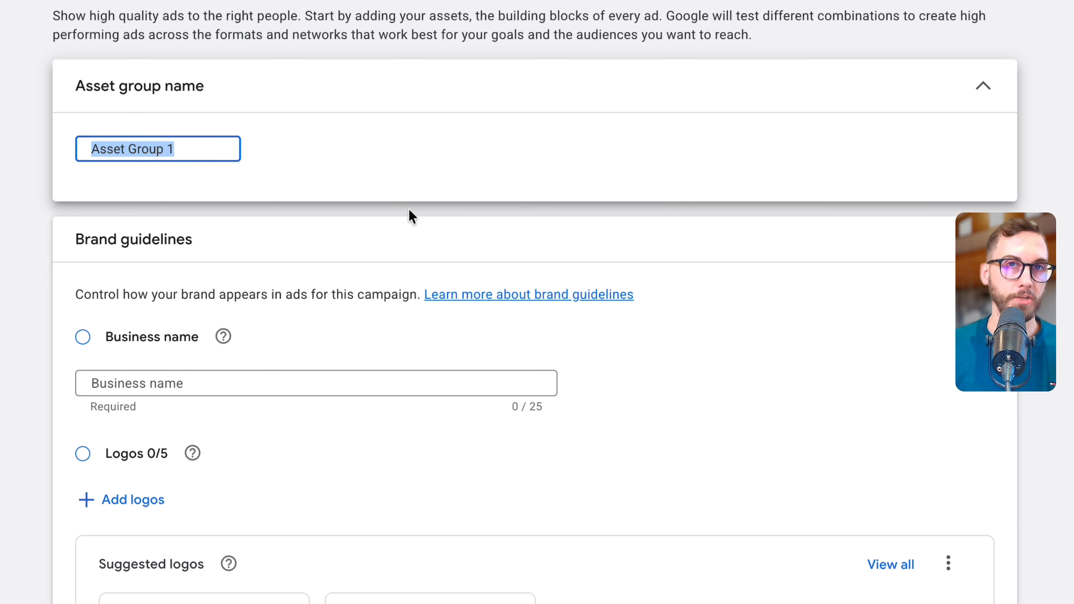
{"action": "scroll", "coordinate": [407, 216], "scroll_direction": "up", "scroll_amount": 1}
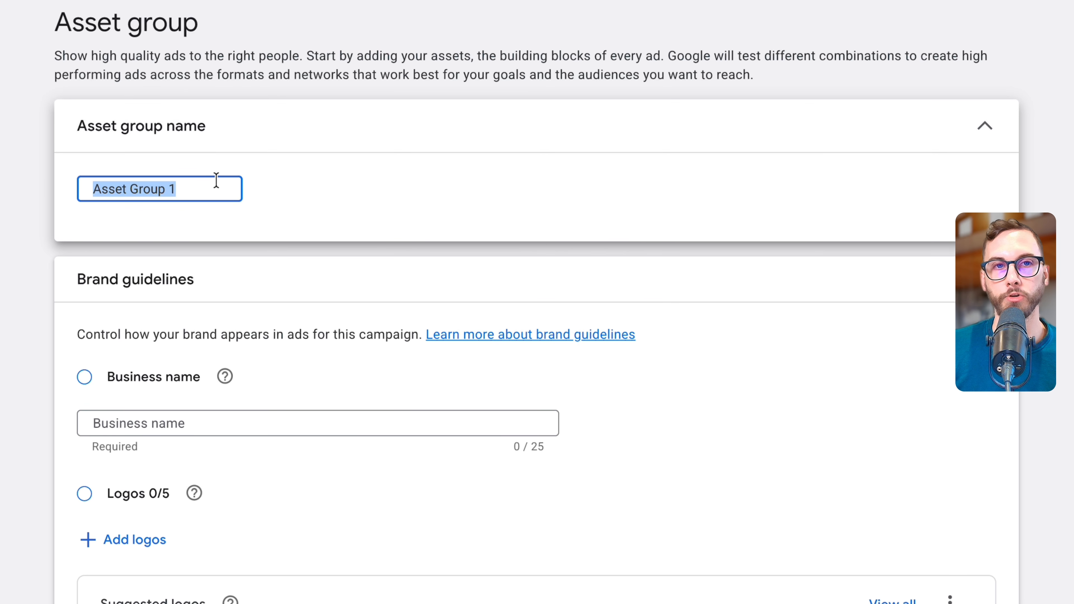
{"action": "triple_click", "coordinate": [188, 187]}
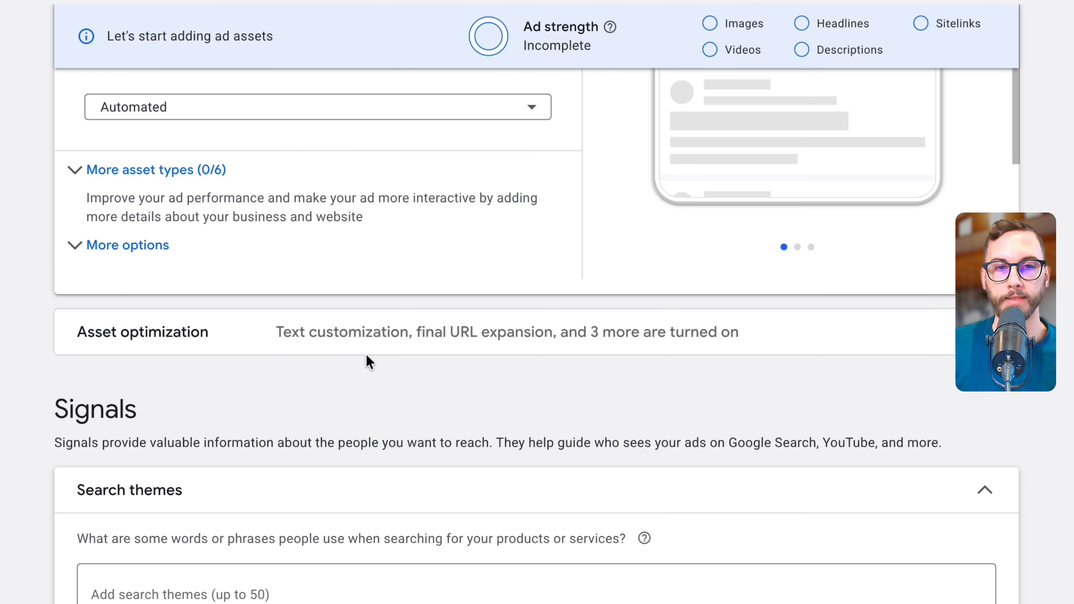
Add "invisalign near me" and "invisalign melbourne" as search themes in the asset group's signals.
{"action": "scroll", "coordinate": [368, 362], "scroll_direction": "down", "scroll_amount": 5}
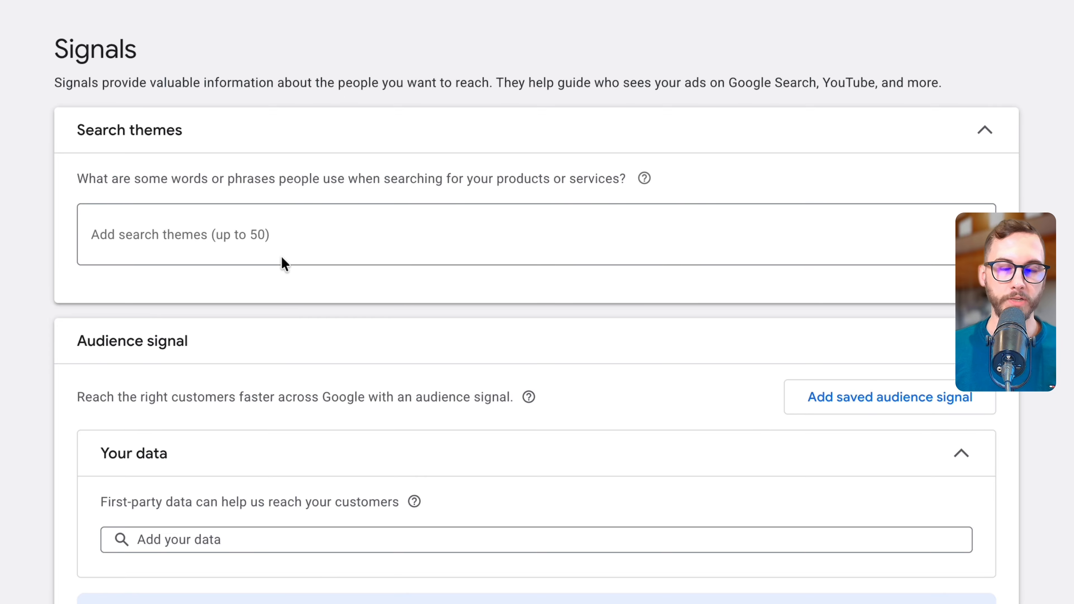
{"action": "left_click", "coordinate": [270, 239]}
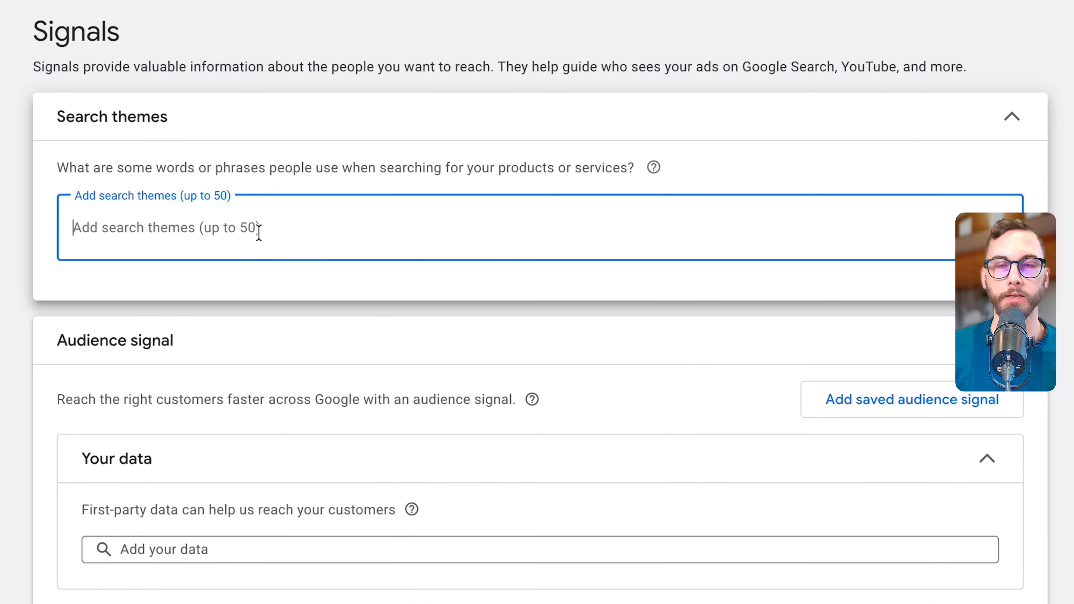
{"action": "type", "text": "inv"}
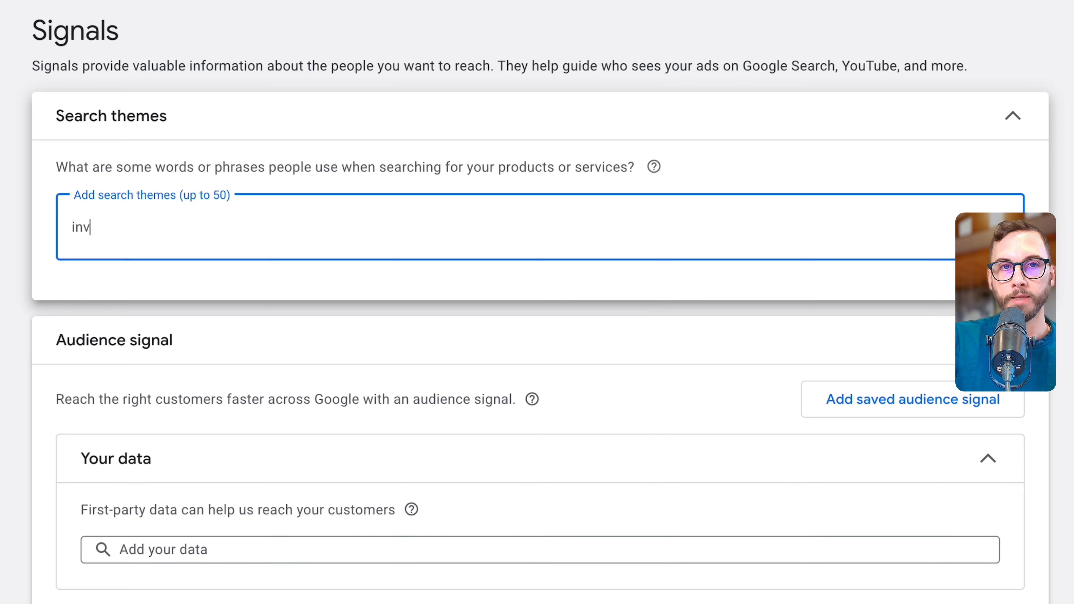
{"action": "type", "text": "isalign near me"}
{"action": "key", "text": "Return"}
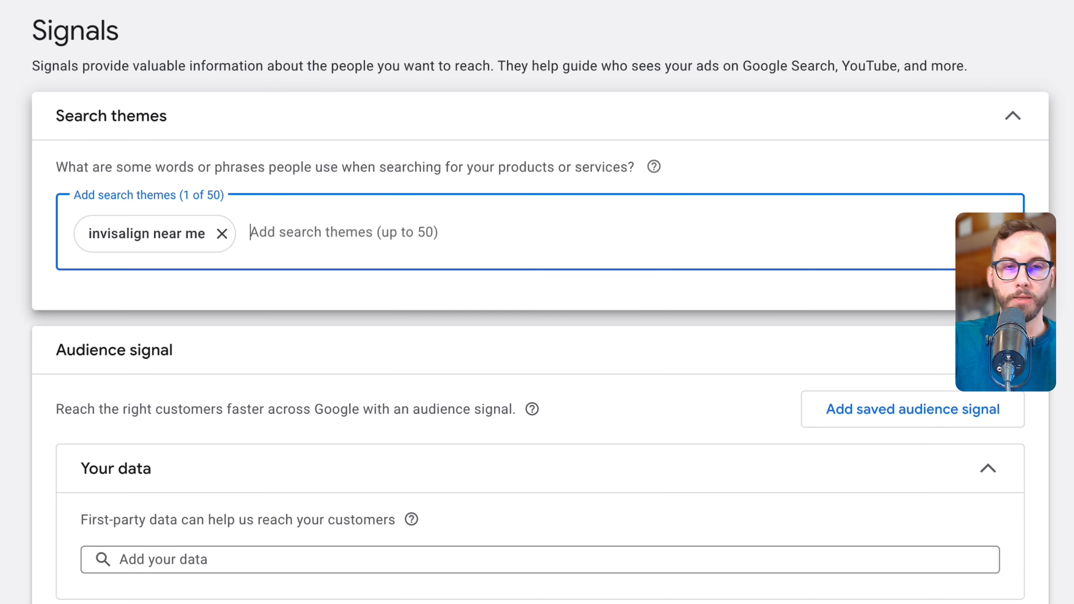
{"action": "type", "text": "invisalign melbourne"}
{"action": "key", "text": "Return"}
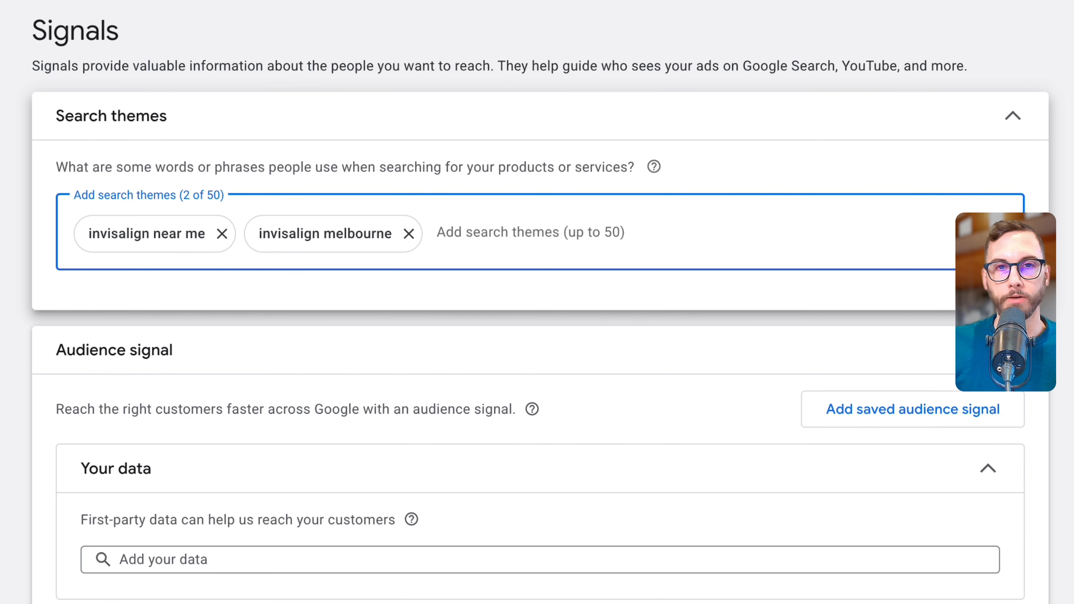
{"action": "left_click_drag", "start_coordinate": [360, 301], "coordinate": [823, 76]}
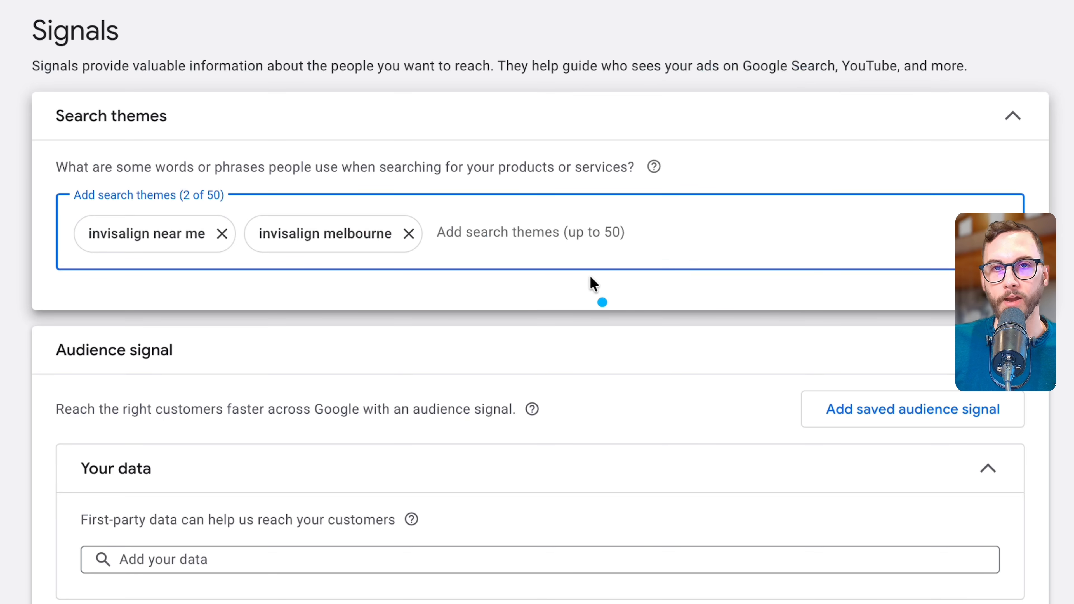
{"action": "left_click_drag", "start_coordinate": [562, 248], "coordinate": [696, 236]}
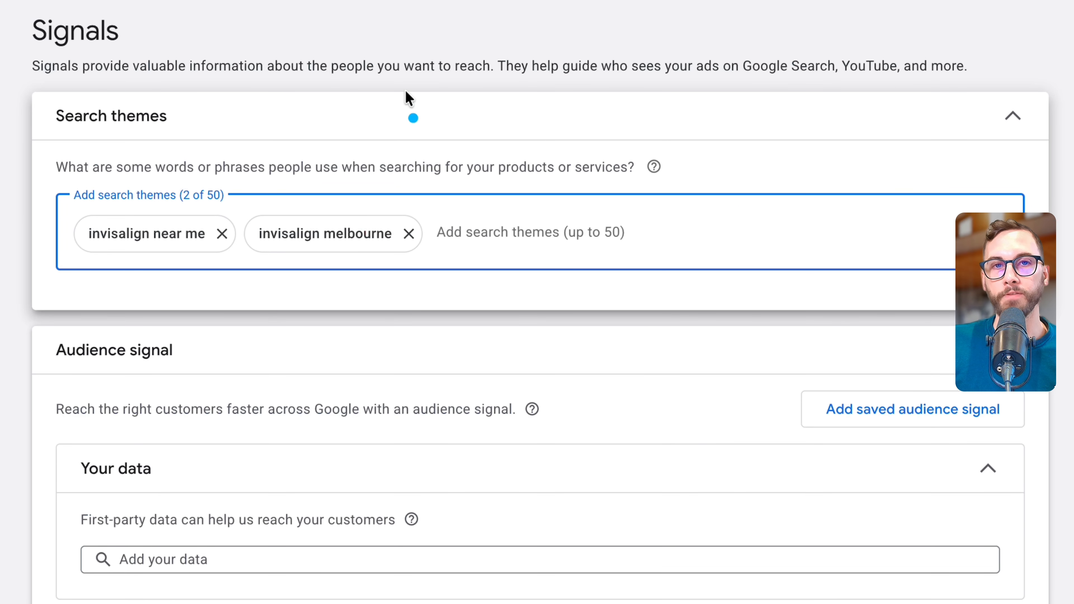
{"action": "mouse_move", "coordinate": [406, 95]}
{"action": "left_mouse_down"}
{"action": "mouse_move", "coordinate": [377, 206]}
{"action": "mouse_move", "coordinate": [446, 168]}
{"action": "left_mouse_up"}
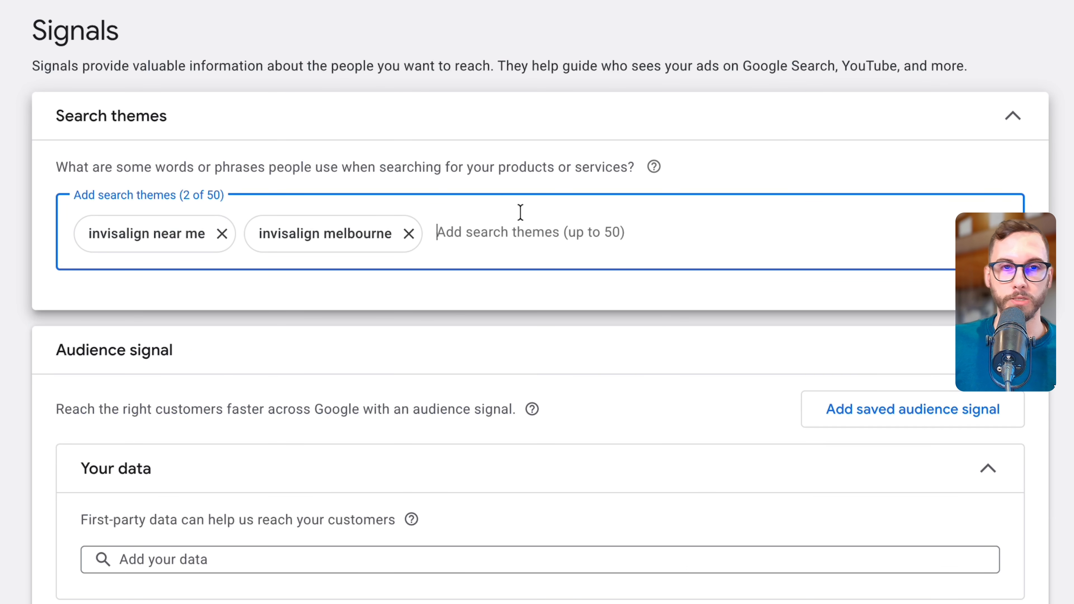
Add "invisalign treatment near me" as a further search theme.
{"action": "type", "text": "invisalign treatment ne"}
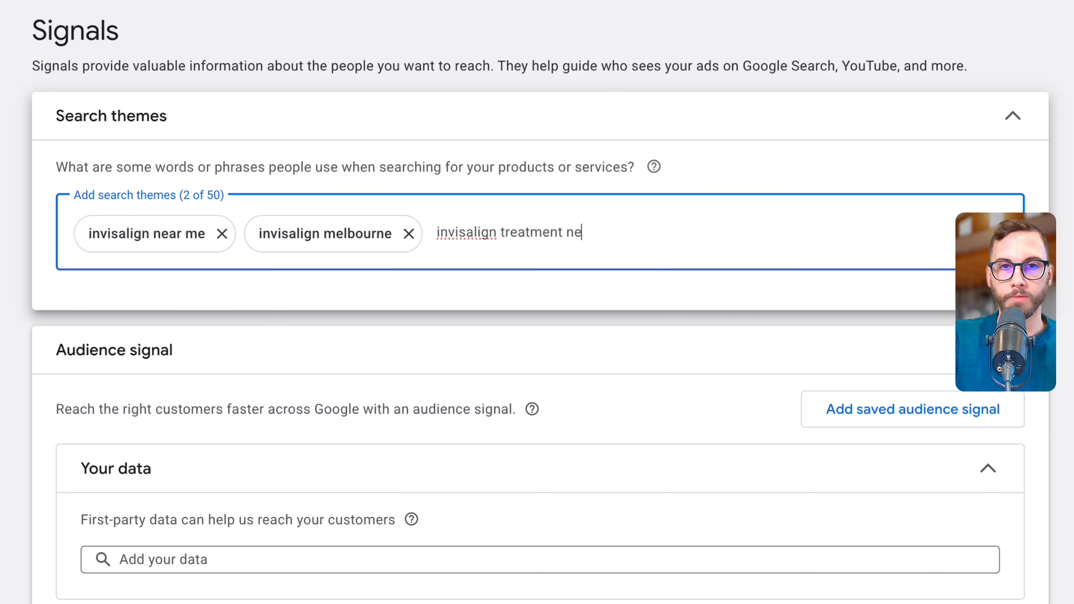
{"action": "type", "text": "ar me"}
{"action": "key", "text": "Return"}
{"action": "mouse_move", "coordinate": [300, 268]}
{"action": "left_mouse_down"}
{"action": "mouse_move", "coordinate": [707, 252]}
{"action": "mouse_move", "coordinate": [598, 249]}
{"action": "left_mouse_up"}
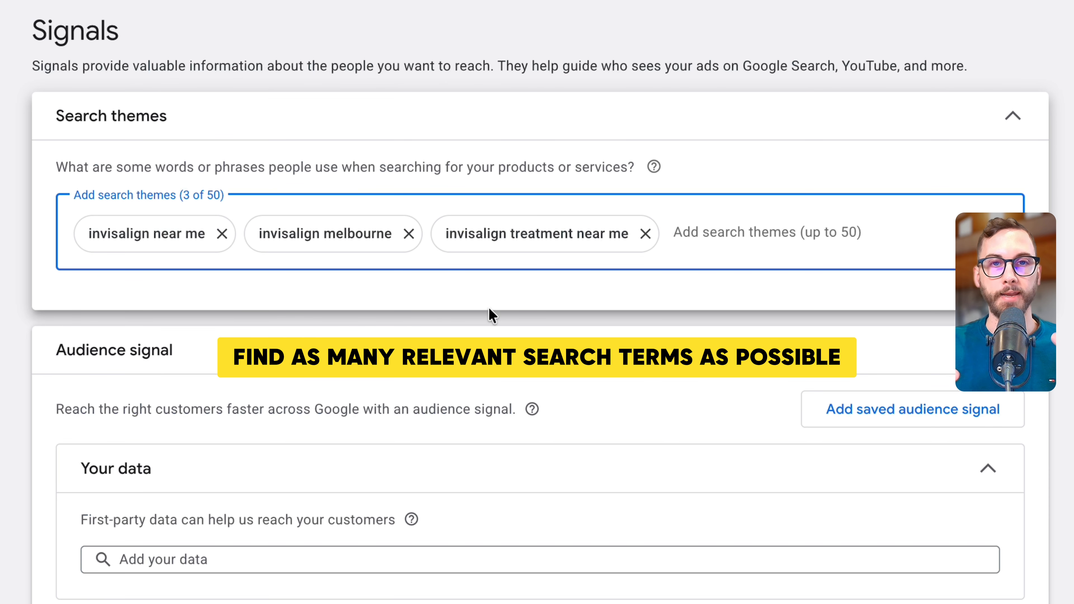
{"action": "left_click_drag", "start_coordinate": [77, 237], "coordinate": [527, 304]}
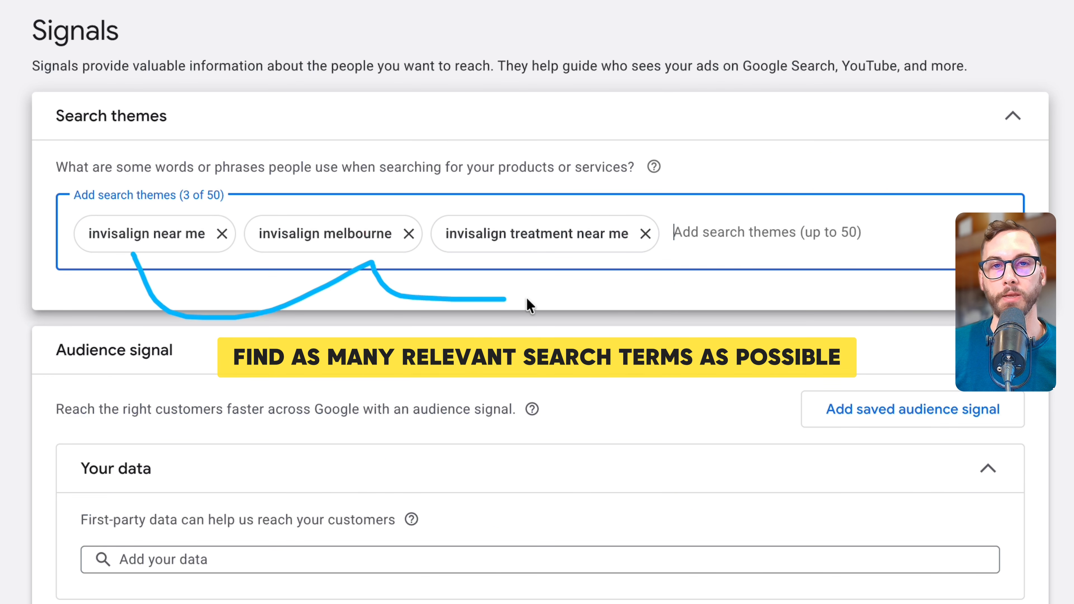
Browse the website visitor segments offered as first-party data for the audience signal and close the list without selecting any.
{"action": "scroll", "coordinate": [532, 467], "scroll_direction": "down", "scroll_amount": 3}
{"action": "left_click", "coordinate": [378, 436]}
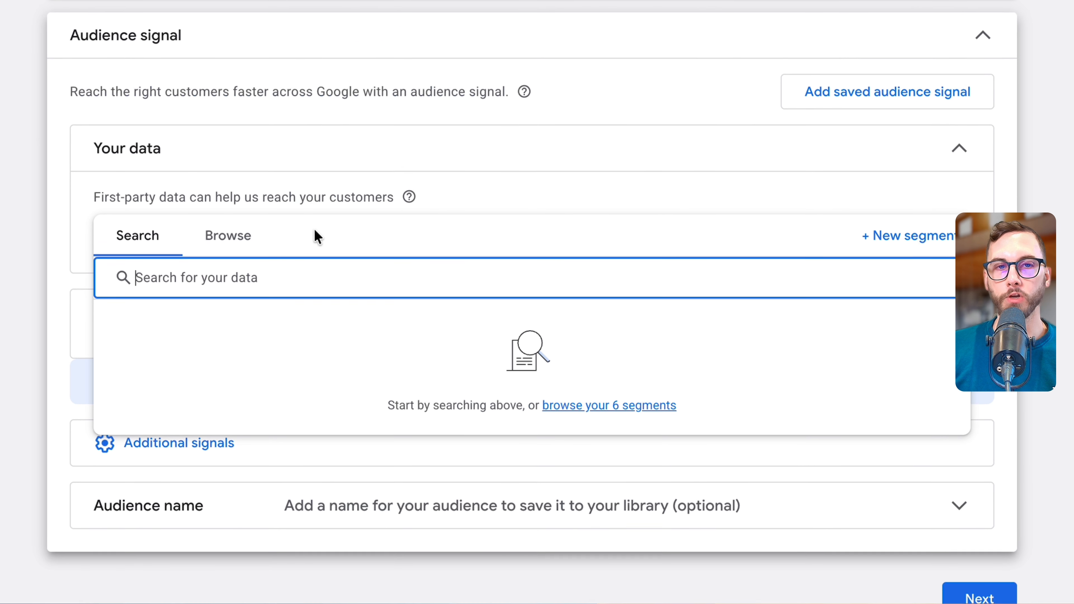
{"action": "left_click", "coordinate": [245, 236]}
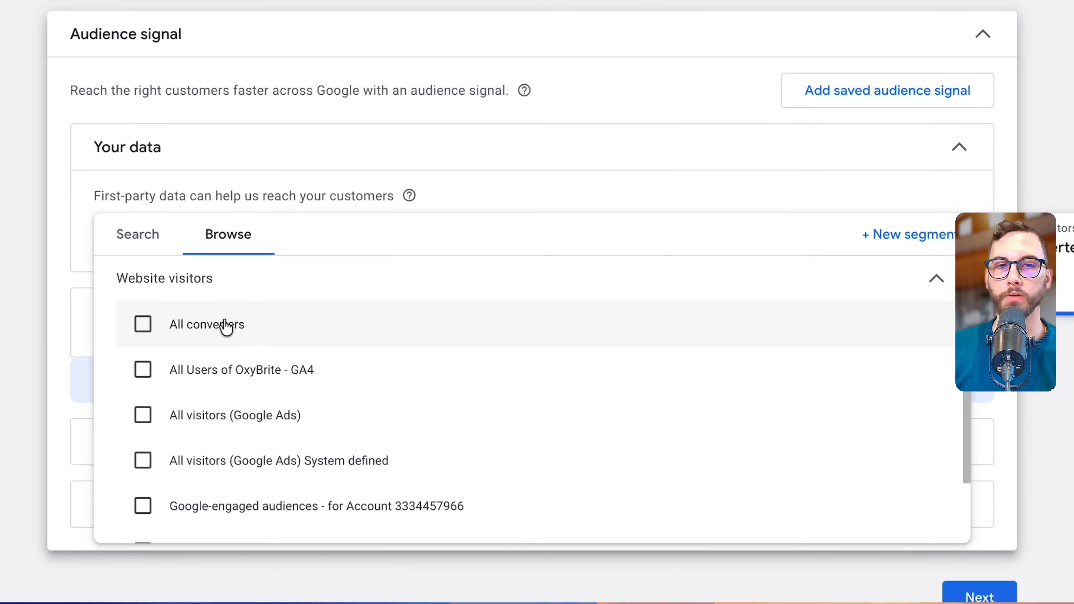
{"action": "left_click", "coordinate": [14, 283]}
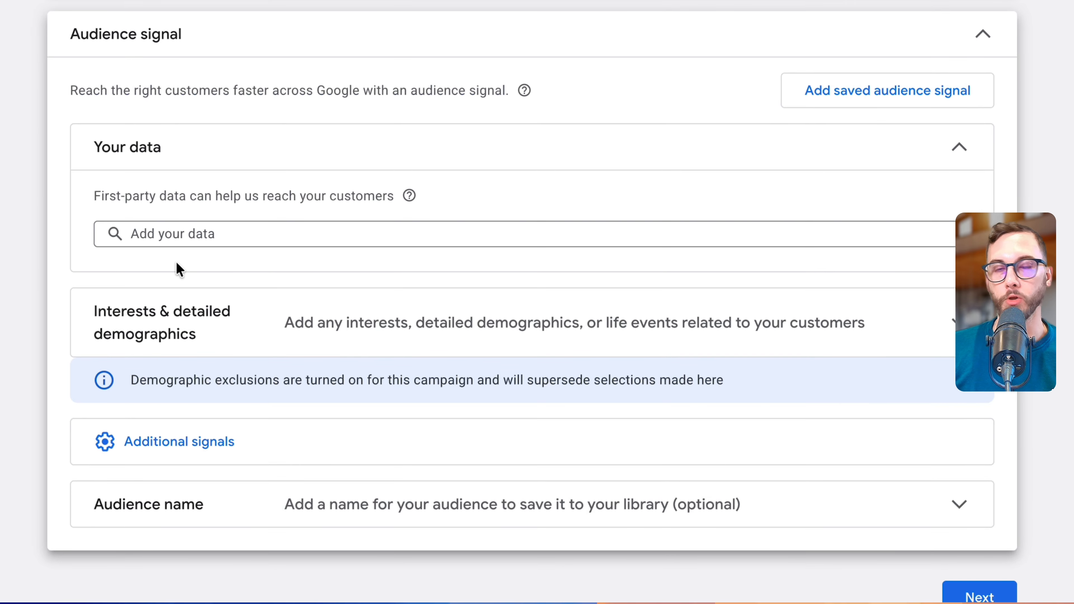
Add demographics to the audience signal as an additional signal.
{"action": "scroll", "coordinate": [180, 269], "scroll_direction": "down", "scroll_amount": 1}
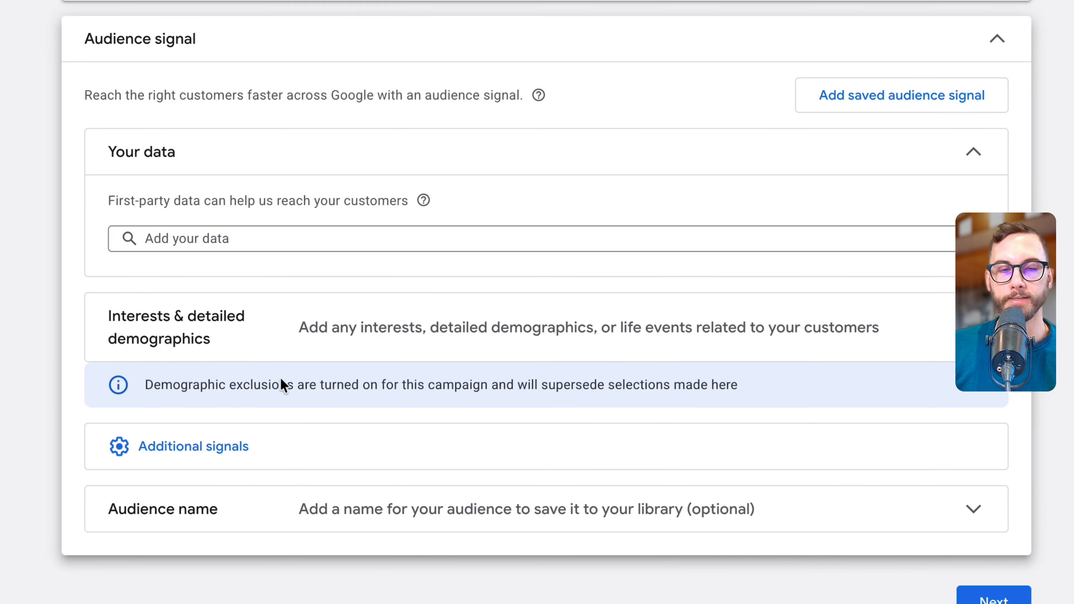
{"action": "left_click", "coordinate": [242, 453]}
{"action": "scroll", "coordinate": [338, 423], "scroll_direction": "down", "scroll_amount": 1}
{"action": "left_click", "coordinate": [398, 441]}
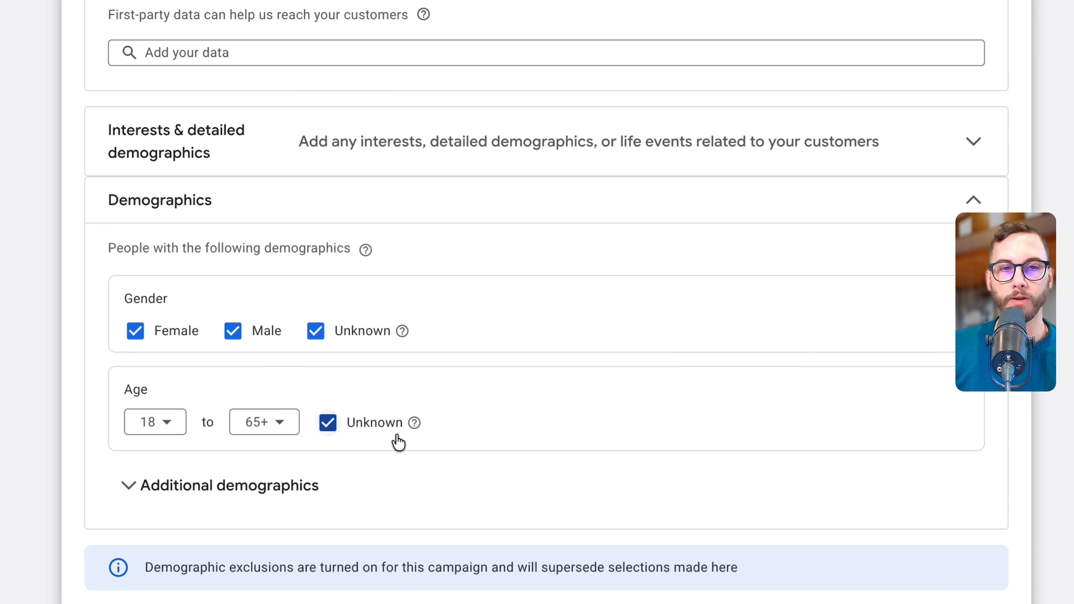
{"action": "scroll", "coordinate": [304, 434], "scroll_direction": "down", "scroll_amount": 3}
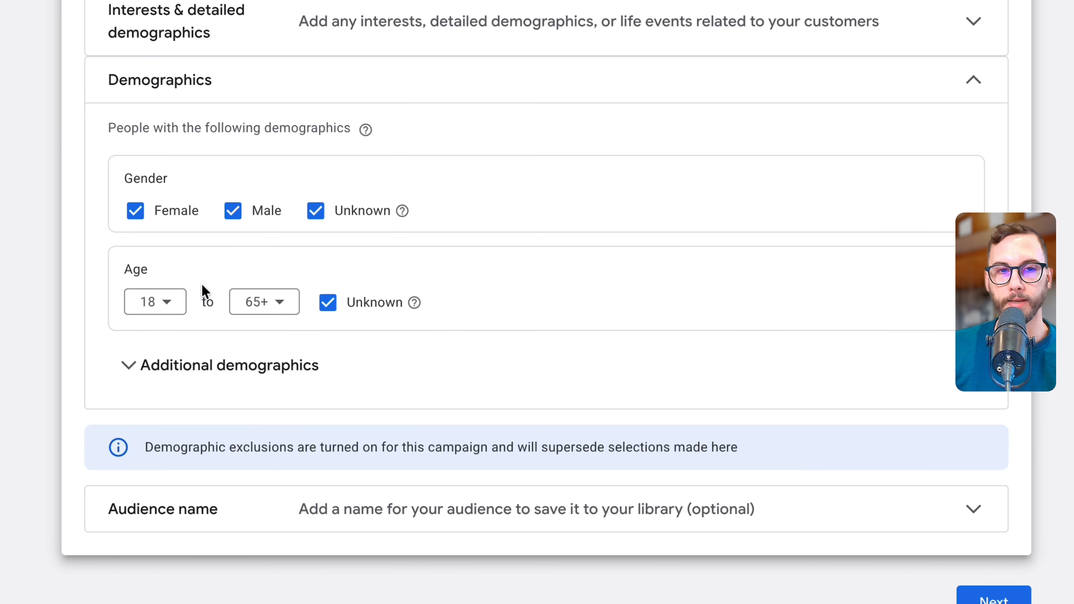
Set the age range of the audience signal's demographics to 25 to 54.
{"action": "left_click", "coordinate": [180, 304]}
{"action": "left_click", "coordinate": [276, 302]}
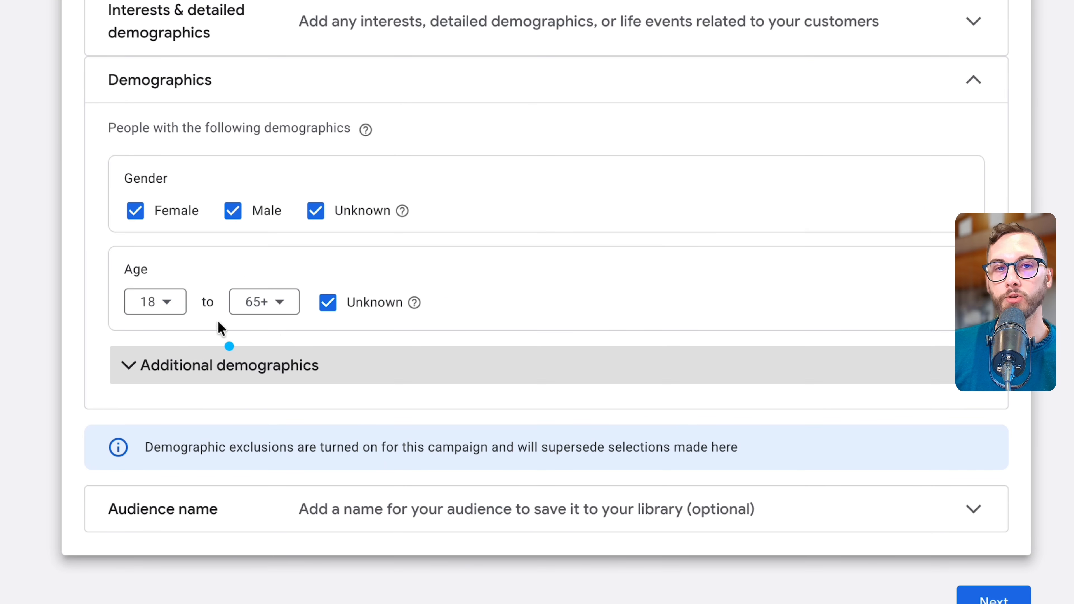
{"action": "mouse_move", "coordinate": [114, 327]}
{"action": "left_mouse_down"}
{"action": "mouse_move", "coordinate": [91, 101]}
{"action": "mouse_move", "coordinate": [380, 225]}
{"action": "left_mouse_up"}
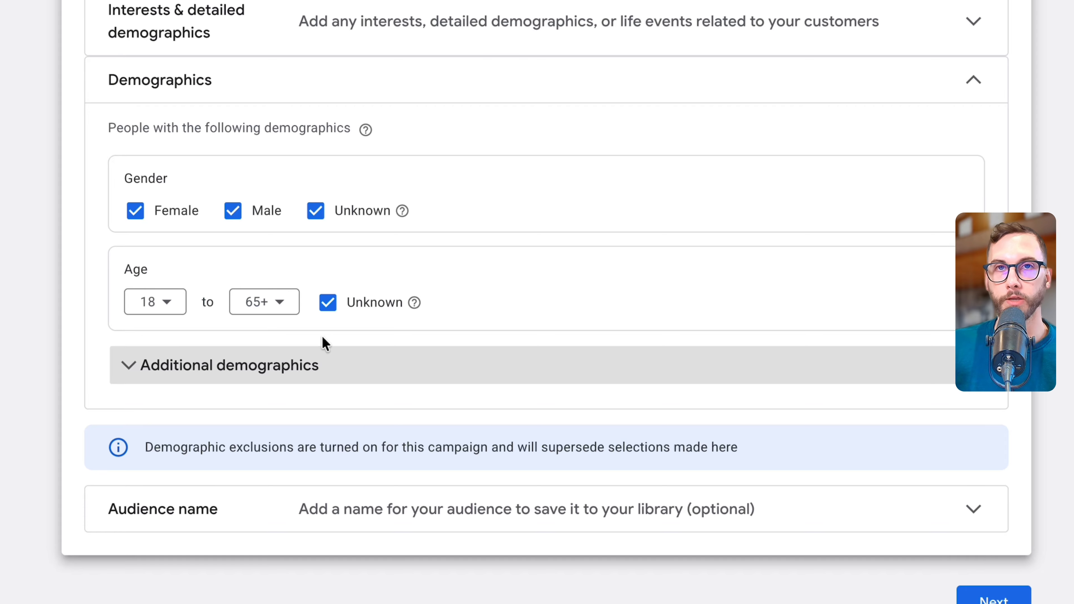
{"action": "mouse_move", "coordinate": [85, 356]}
{"action": "left_mouse_down"}
{"action": "mouse_move", "coordinate": [12, 279]}
{"action": "mouse_move", "coordinate": [154, 311]}
{"action": "left_mouse_up"}
{"action": "key", "text": "Escape"}
{"action": "left_click", "coordinate": [160, 302]}
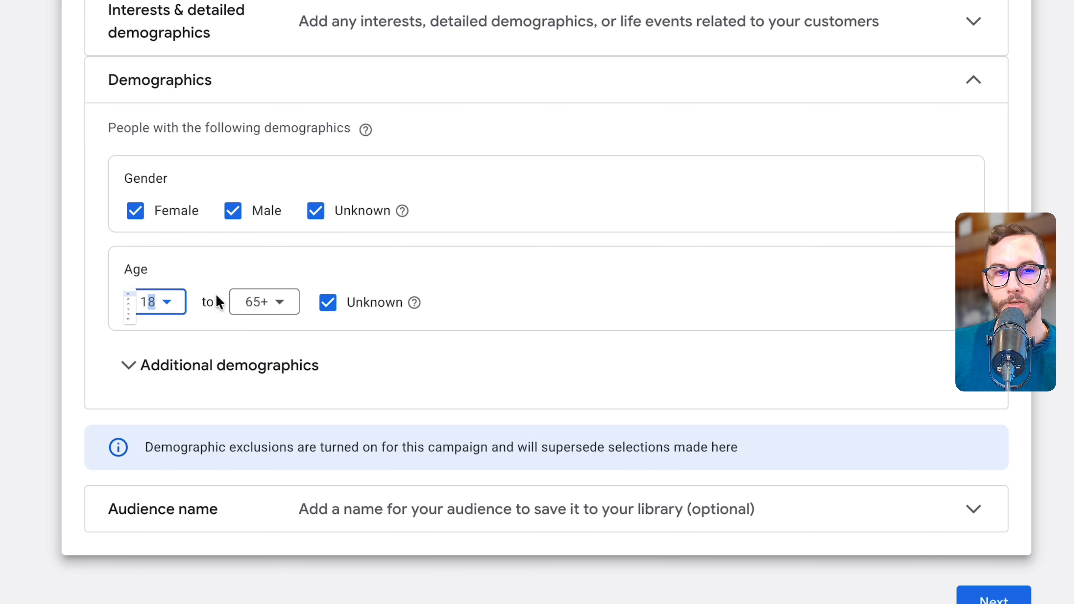
{"action": "left_click", "coordinate": [146, 343]}
{"action": "left_click", "coordinate": [270, 301]}
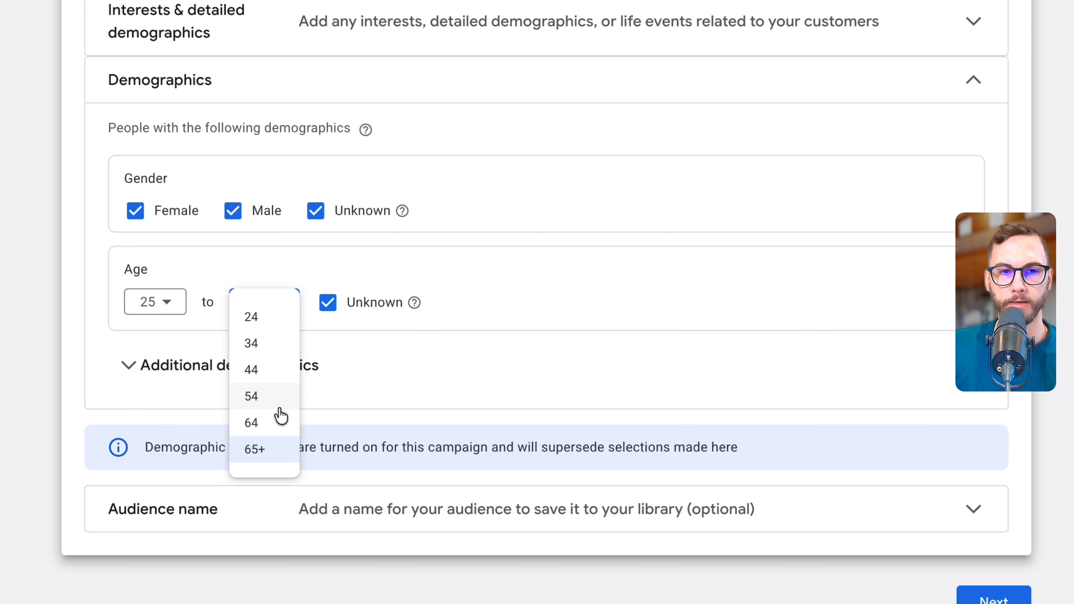
{"action": "left_click", "coordinate": [275, 398]}
{"action": "left_click", "coordinate": [320, 302]}
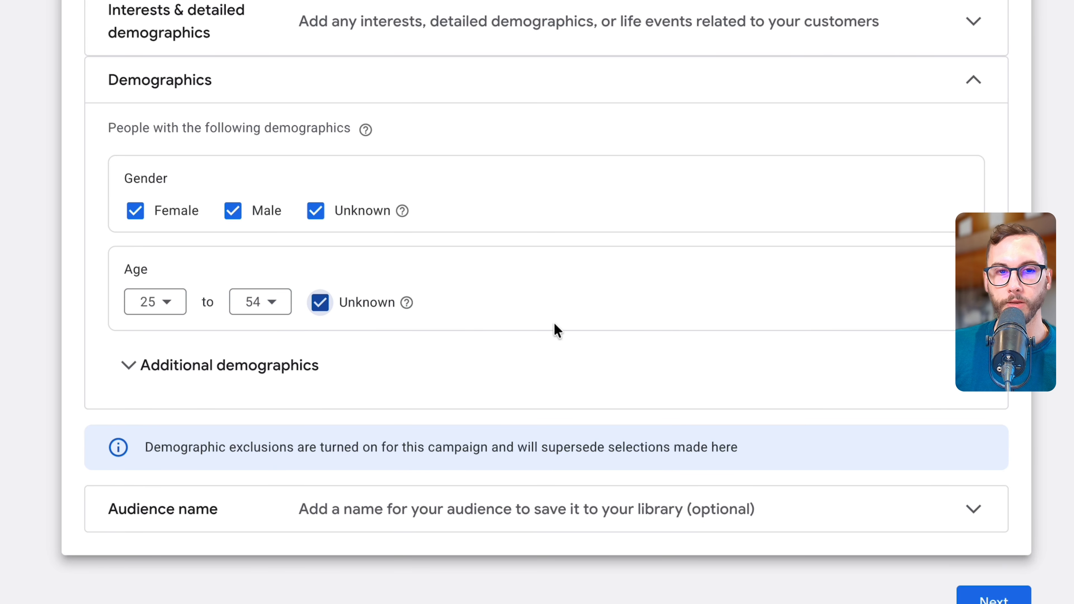
Search the interests and detailed demographics for "dentist" and look through the segment categories offered for browsing.
{"action": "left_click", "coordinate": [334, 42]}
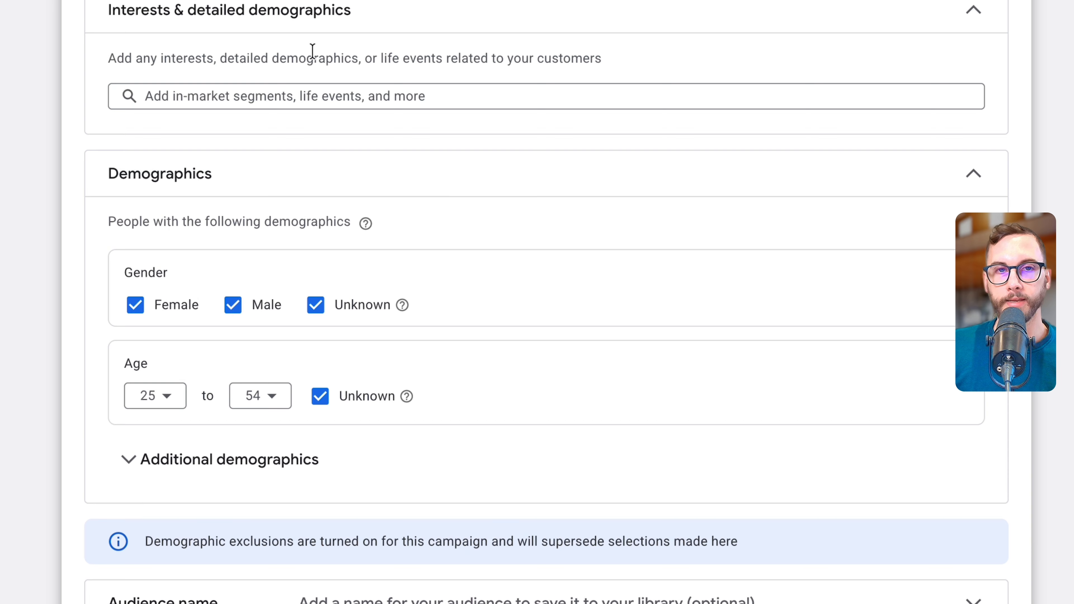
{"action": "left_click", "coordinate": [363, 90]}
{"action": "scroll", "coordinate": [520, 72], "scroll_direction": "up", "scroll_amount": 3}
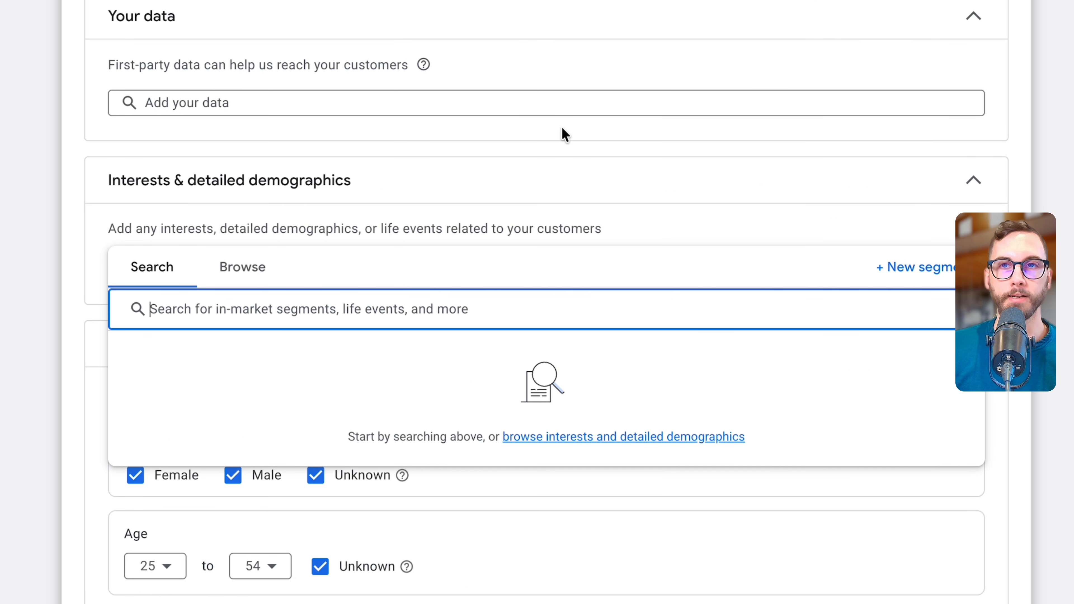
{"action": "type", "text": "dent"}
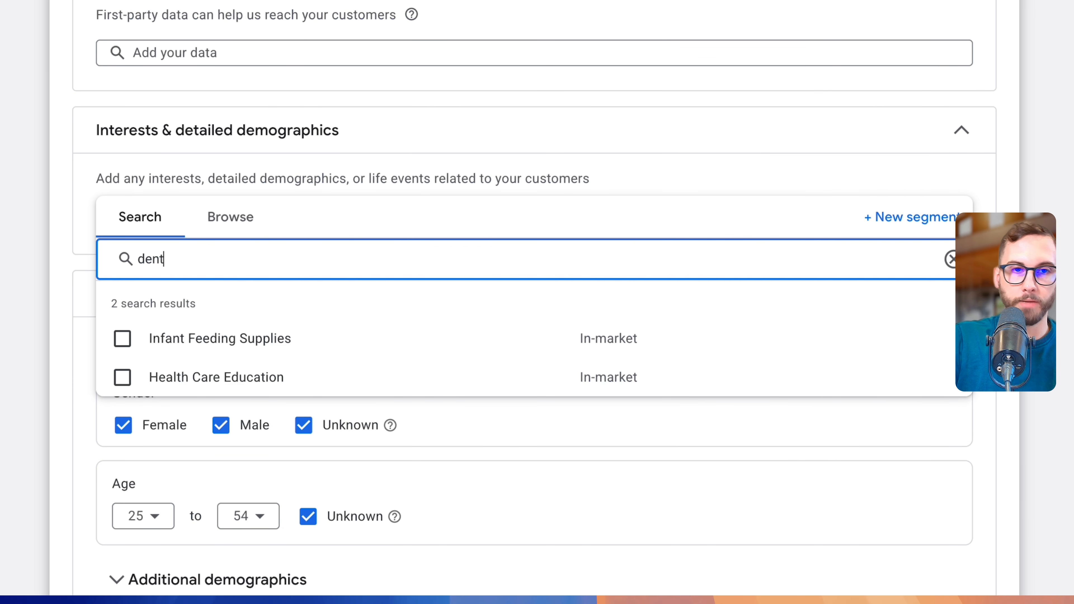
{"action": "type", "text": "ist"}
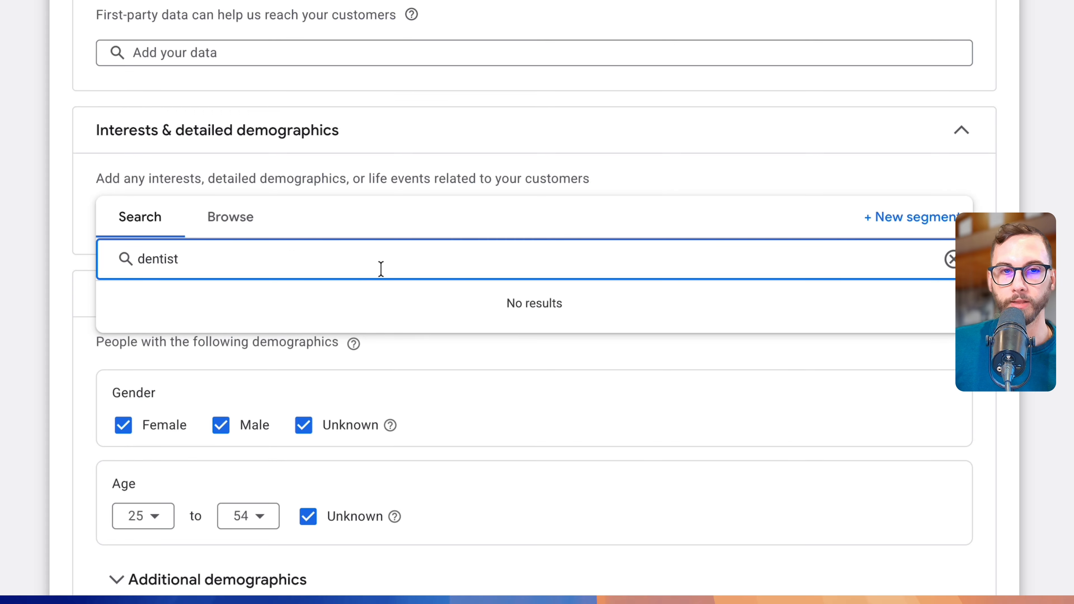
{"action": "left_click", "coordinate": [224, 231]}
{"action": "left_click", "coordinate": [244, 272]}
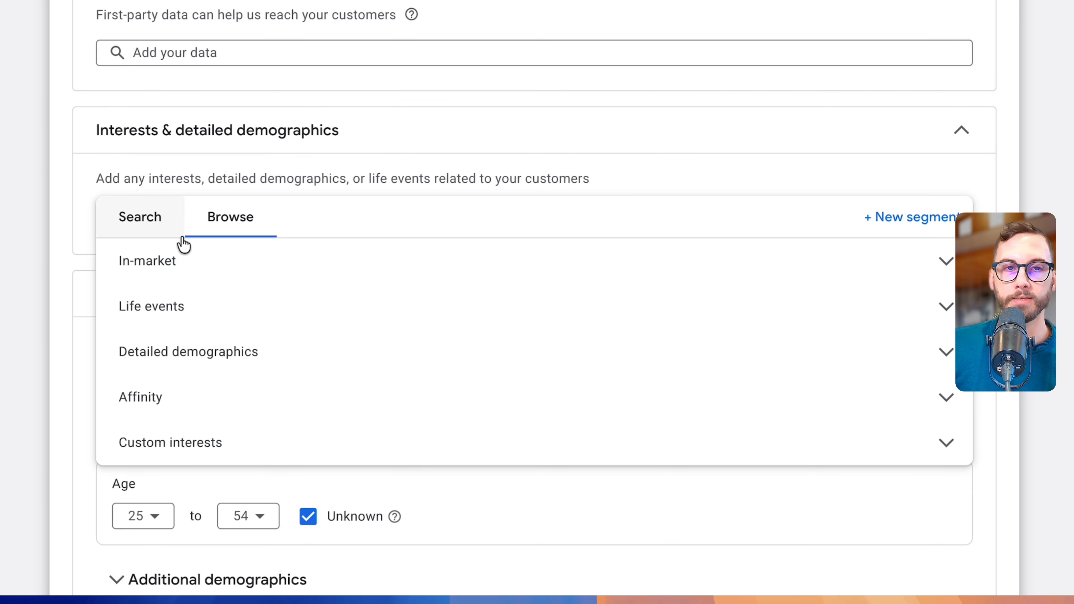
Search the interest segments for "window" and refine the search to "window tint".
{"action": "left_click", "coordinate": [180, 232]}
{"action": "double_click", "coordinate": [204, 250]}
{"action": "type", "text": "window"}
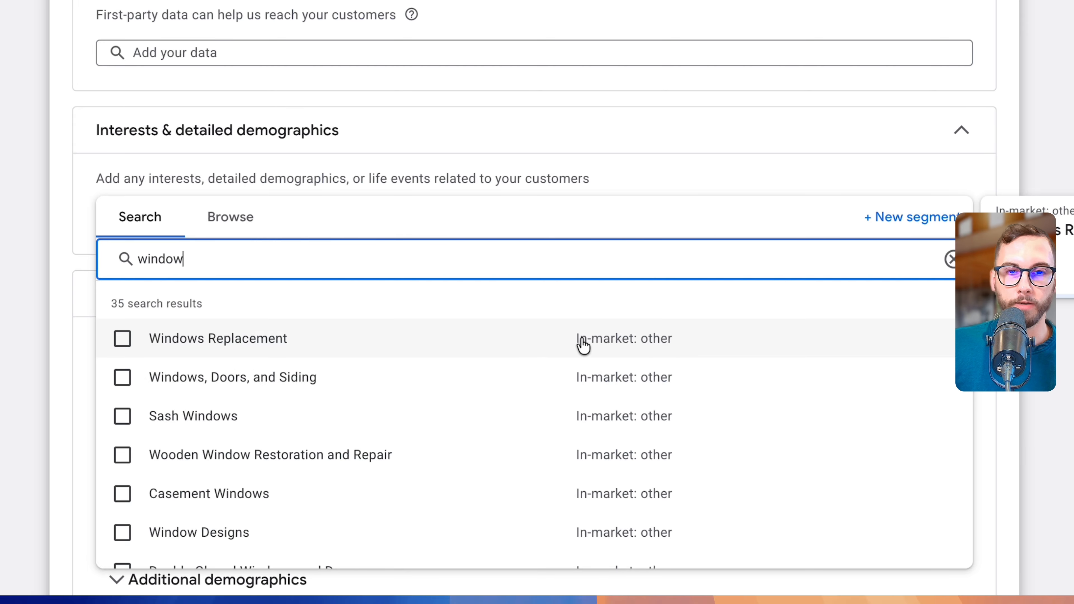
{"action": "key", "text": "Down"}
{"action": "key", "text": "Down"}
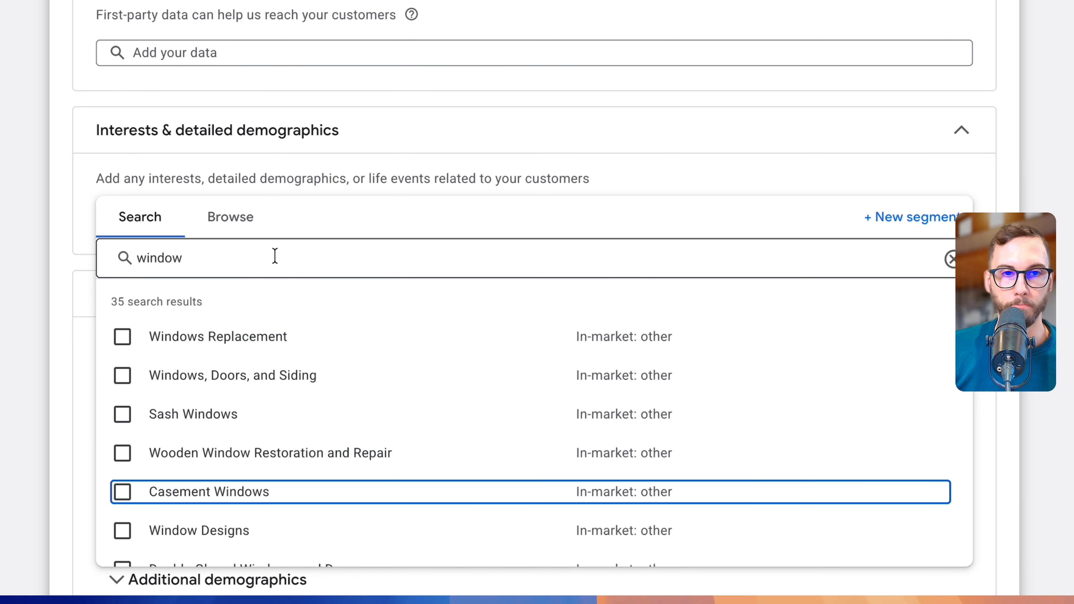
{"action": "left_click", "coordinate": [266, 253]}
{"action": "type", "text": "tiny"}
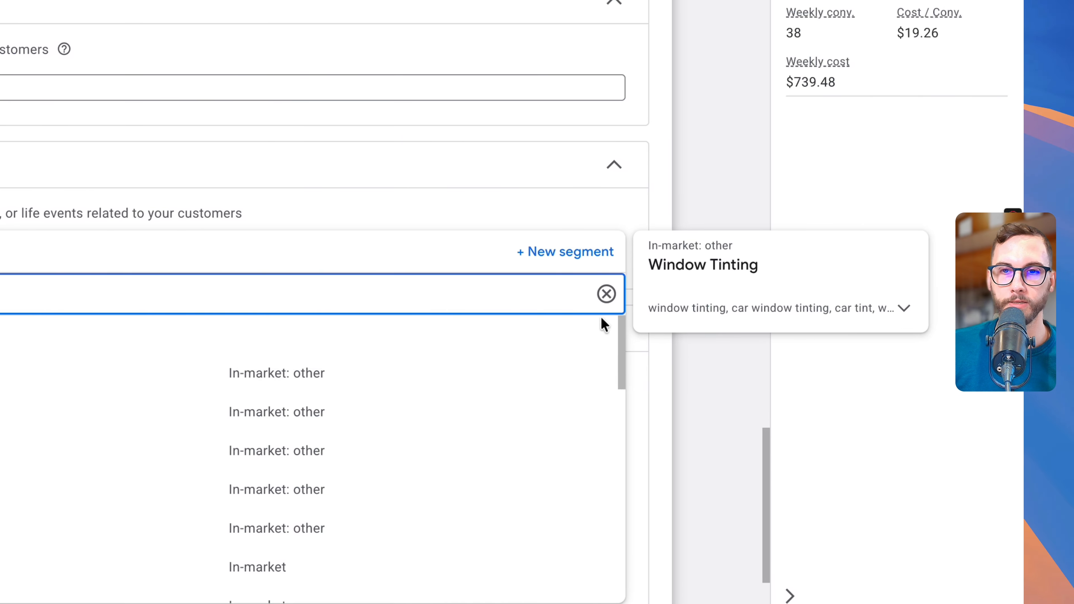
Review the keywords behind the Window Tinting in-market segment and add that segment to the audience signal.
{"action": "left_click", "coordinate": [757, 309]}
{"action": "triple_click", "coordinate": [688, 309]}
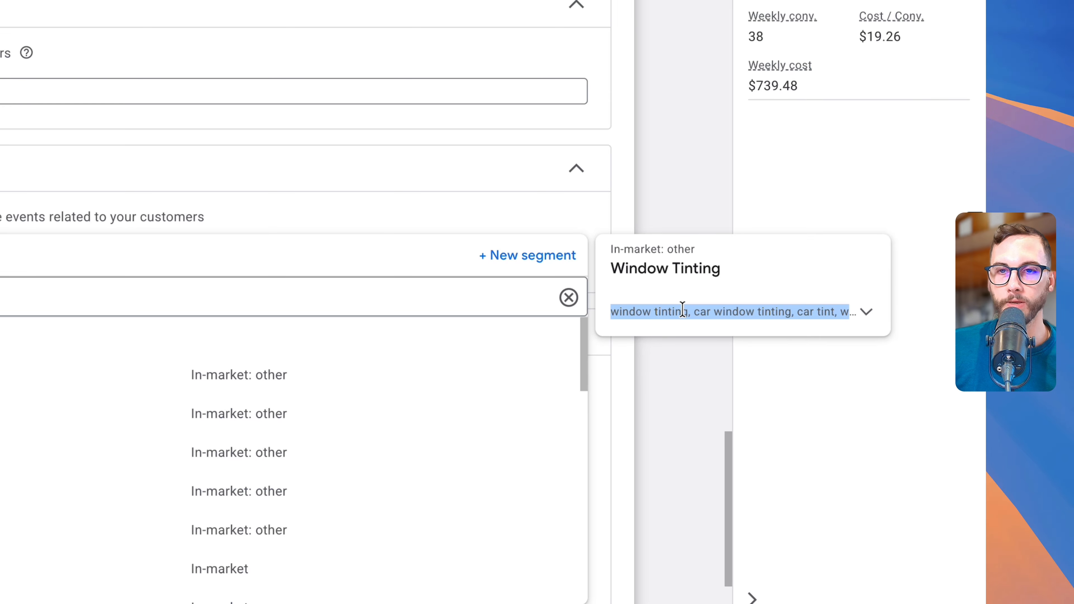
{"action": "left_click", "coordinate": [728, 309]}
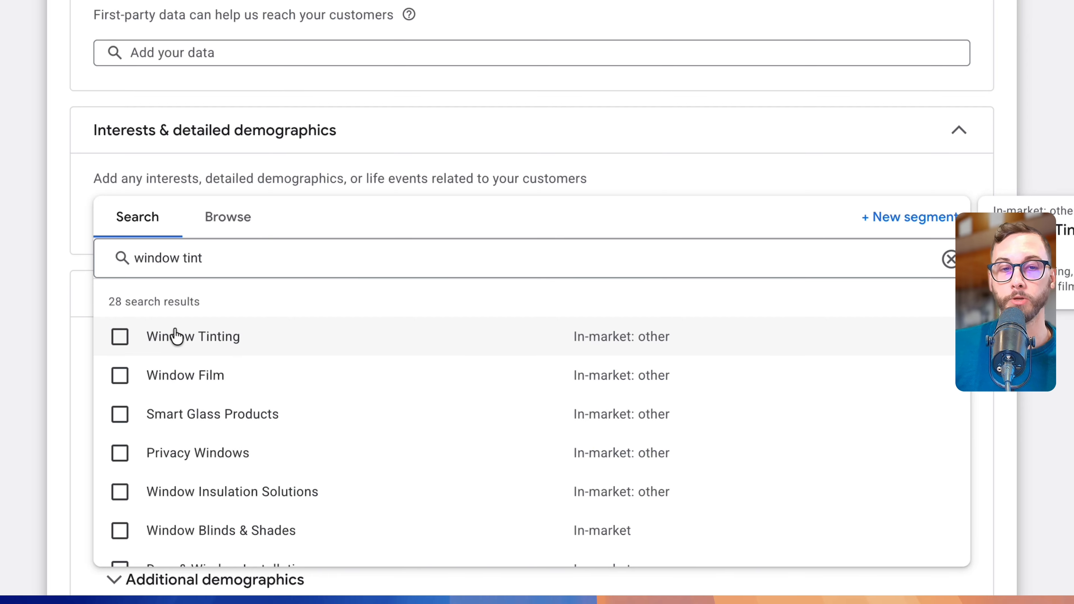
{"action": "left_click", "coordinate": [176, 337]}
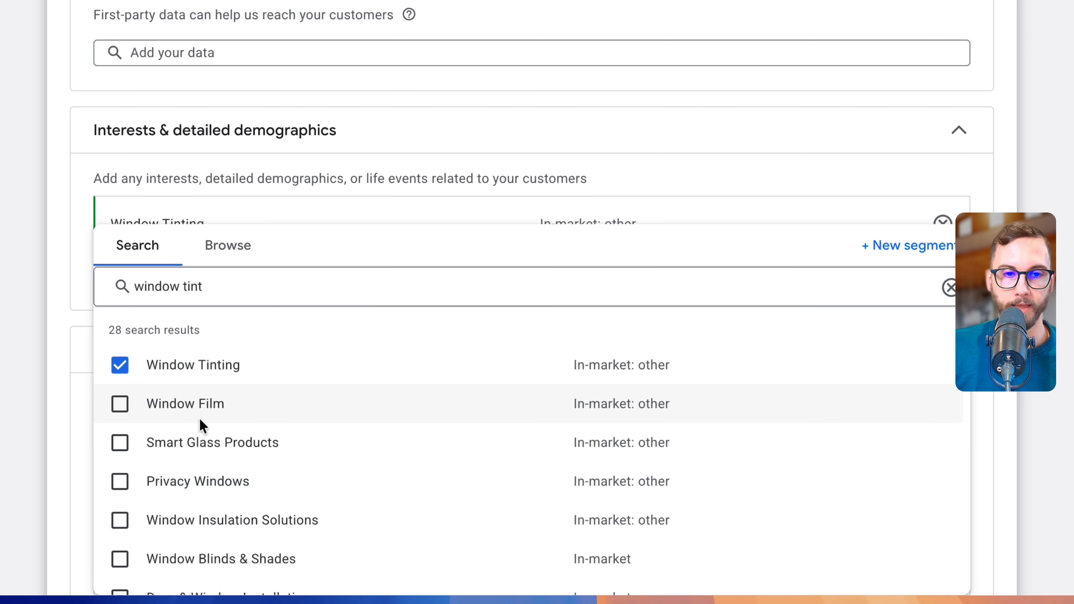
Search the interest segments for "homeowner" and add the Homeowners detailed demographic to the audience signal.
{"action": "scroll", "coordinate": [203, 425], "scroll_direction": "down", "scroll_amount": 10}
{"action": "scroll", "coordinate": [302, 412], "scroll_direction": "up", "scroll_amount": 10}
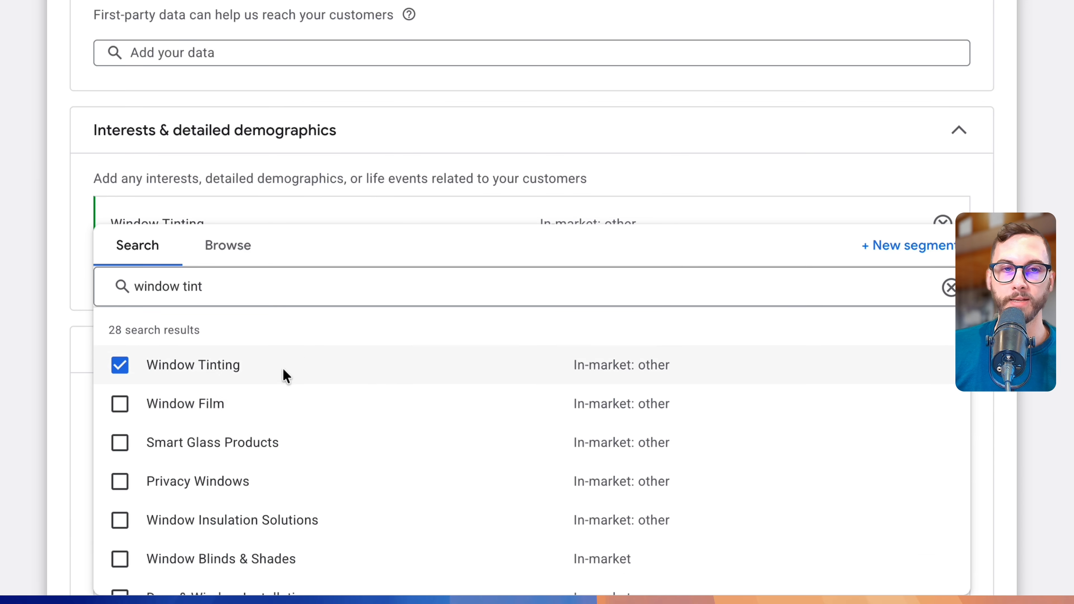
{"action": "triple_click", "coordinate": [204, 277]}
{"action": "type", "text": "homeowner"}
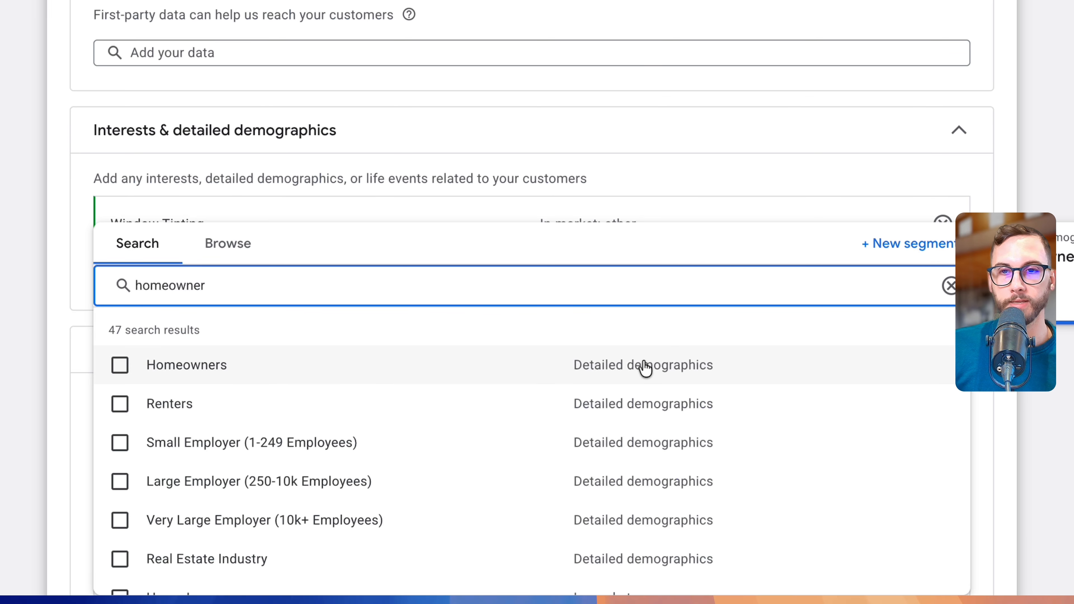
{"action": "left_click", "coordinate": [1015, 298]}
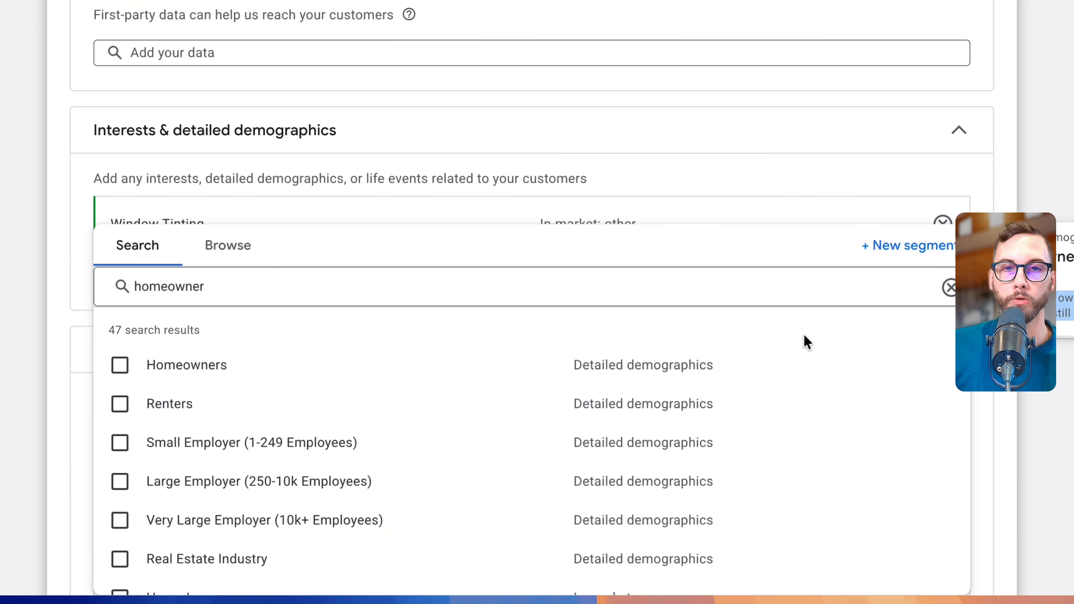
{"action": "left_click", "coordinate": [603, 370]}
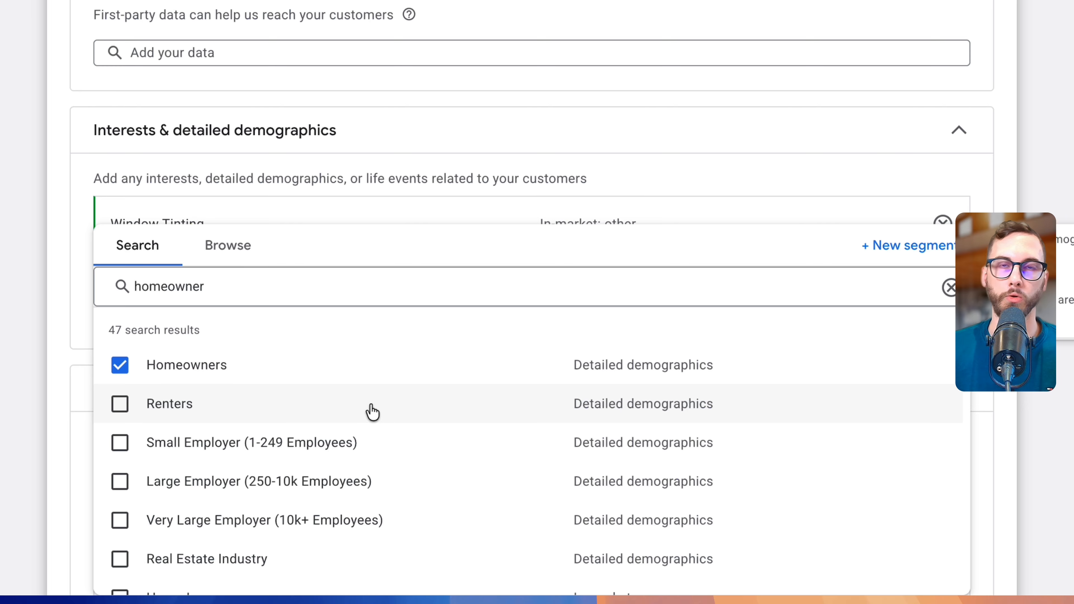
{"action": "key", "text": "ctrl+a"}
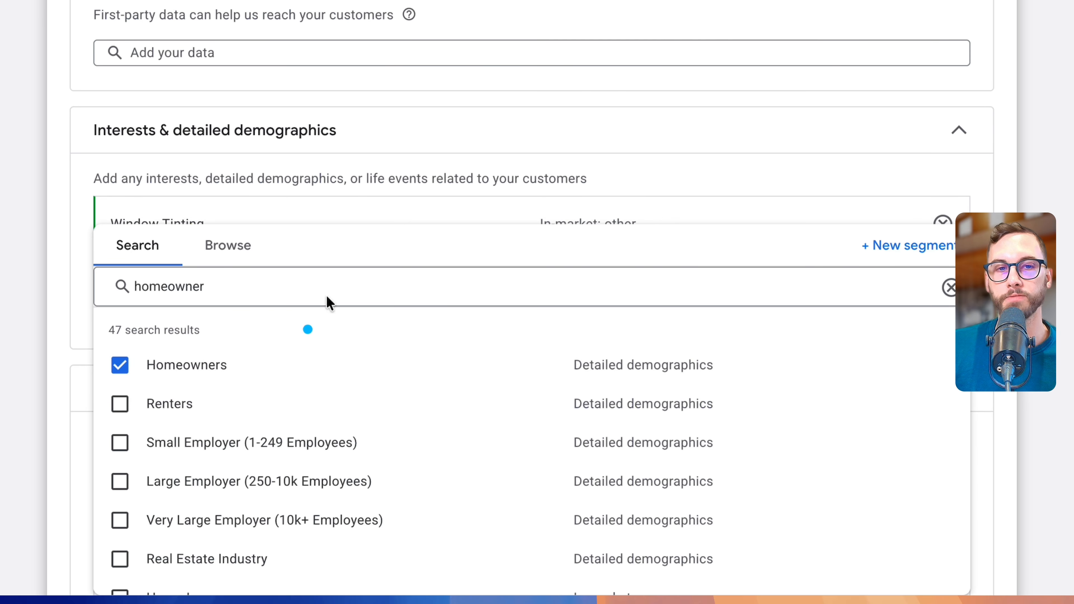
{"action": "left_click_drag", "start_coordinate": [460, 259], "coordinate": [204, 486]}
{"action": "left_click", "coordinate": [11, 311]}
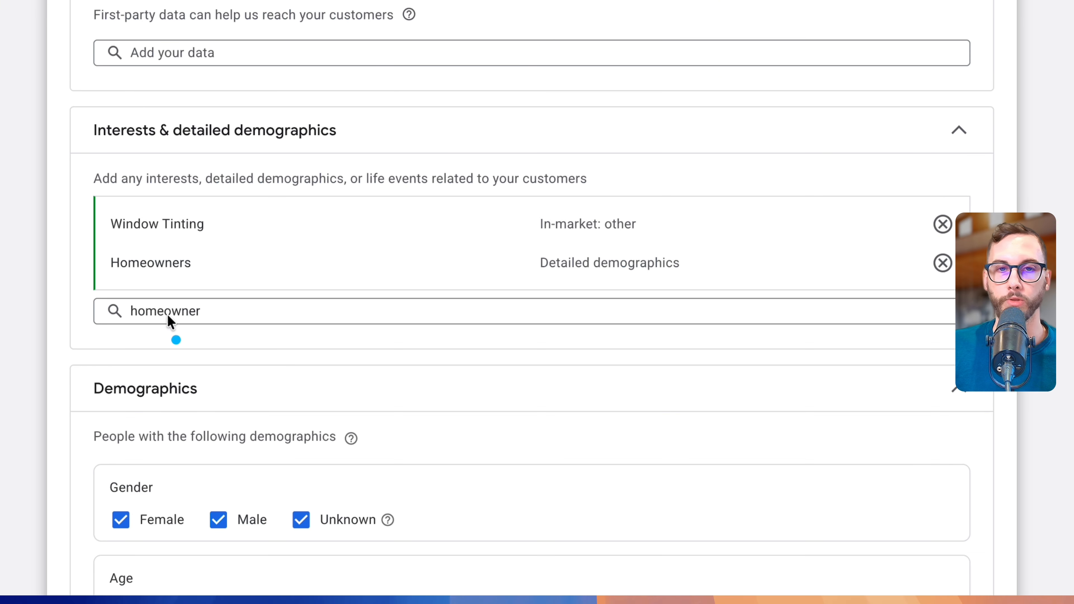
Review the chosen interest segments and the business name and logo fields in the brand guidelines.
{"action": "left_click_drag", "start_coordinate": [168, 321], "coordinate": [28, 287]}
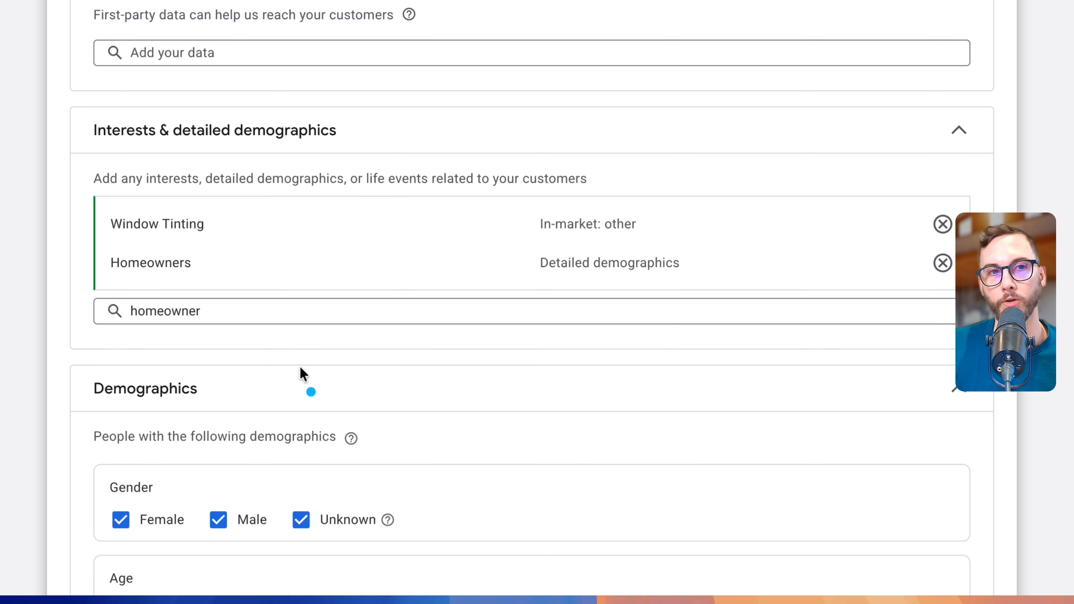
{"action": "mouse_move", "coordinate": [180, 293]}
{"action": "left_mouse_down"}
{"action": "mouse_move", "coordinate": [0, 197]}
{"action": "mouse_move", "coordinate": [264, 344]}
{"action": "left_mouse_up"}
{"action": "left_click_drag", "start_coordinate": [419, 199], "coordinate": [426, 274]}
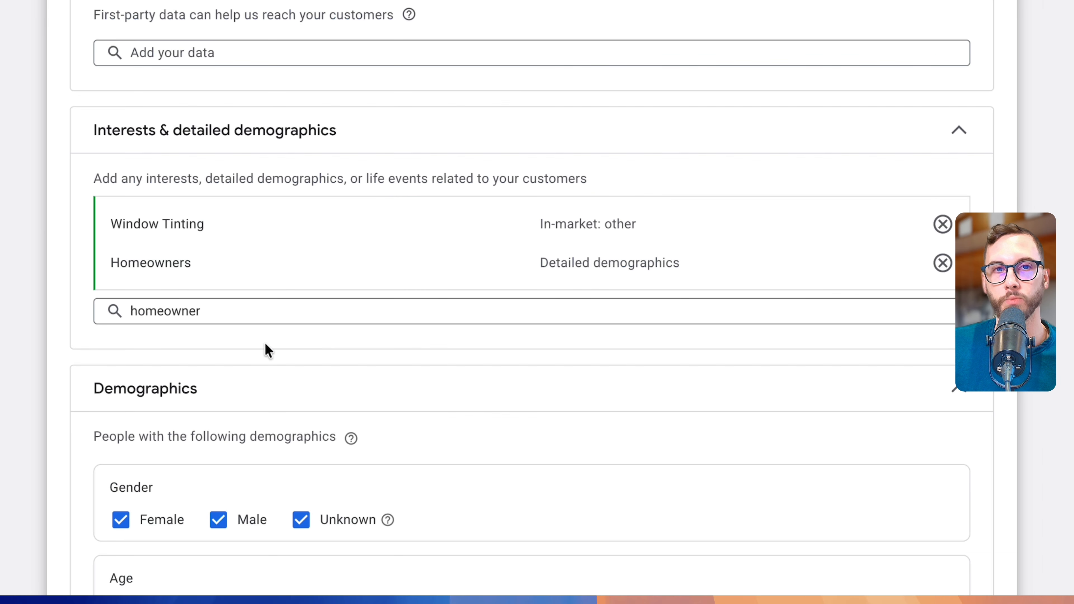
{"action": "scroll", "coordinate": [337, 270], "scroll_direction": "up", "scroll_amount": 5}
{"action": "left_click_drag", "start_coordinate": [99, 131], "coordinate": [1055, 24]}
{"action": "left_click_drag", "start_coordinate": [719, 163], "coordinate": [48, 283]}
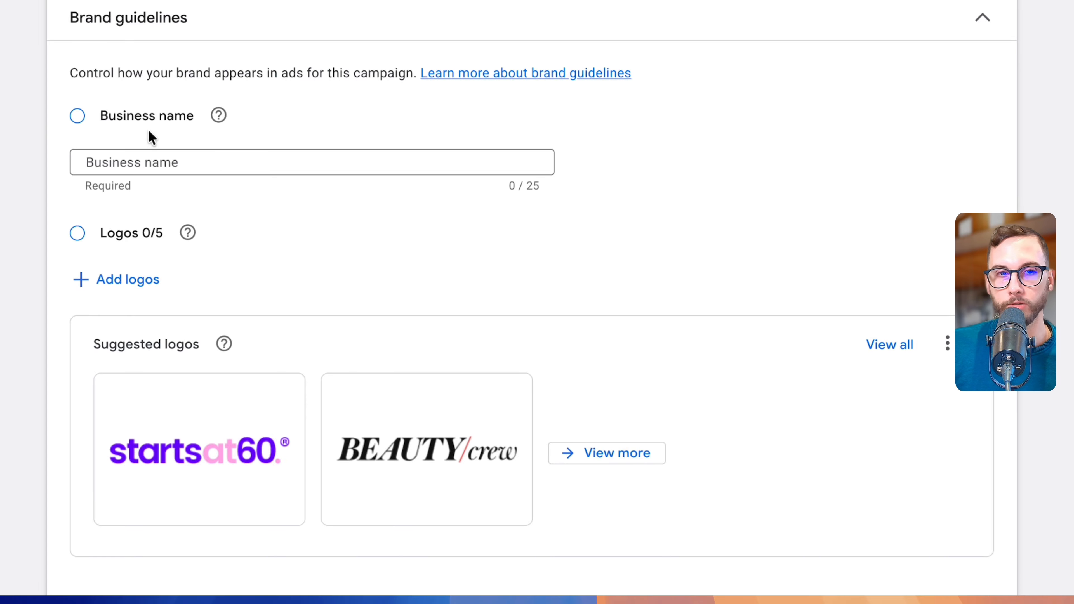
{"action": "mouse_move", "coordinate": [471, 56]}
{"action": "left_mouse_down"}
{"action": "mouse_move", "coordinate": [1, 111]}
{"action": "mouse_move", "coordinate": [16, 189]}
{"action": "left_mouse_up"}
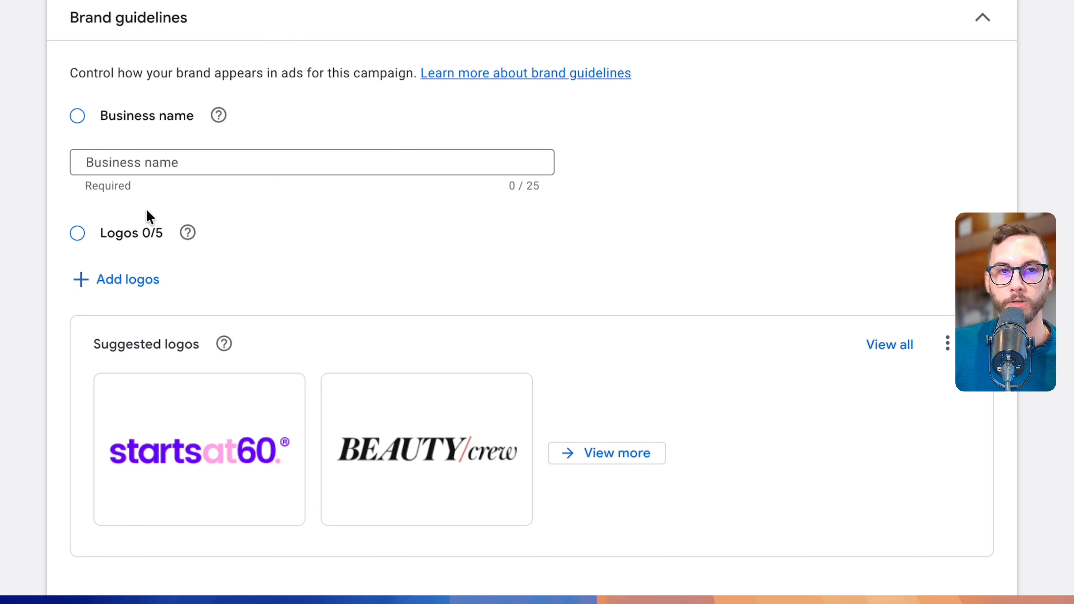
Add four more headline fields to the asset group, making seven in total.
{"action": "scroll", "coordinate": [147, 208], "scroll_direction": "down", "scroll_amount": 4}
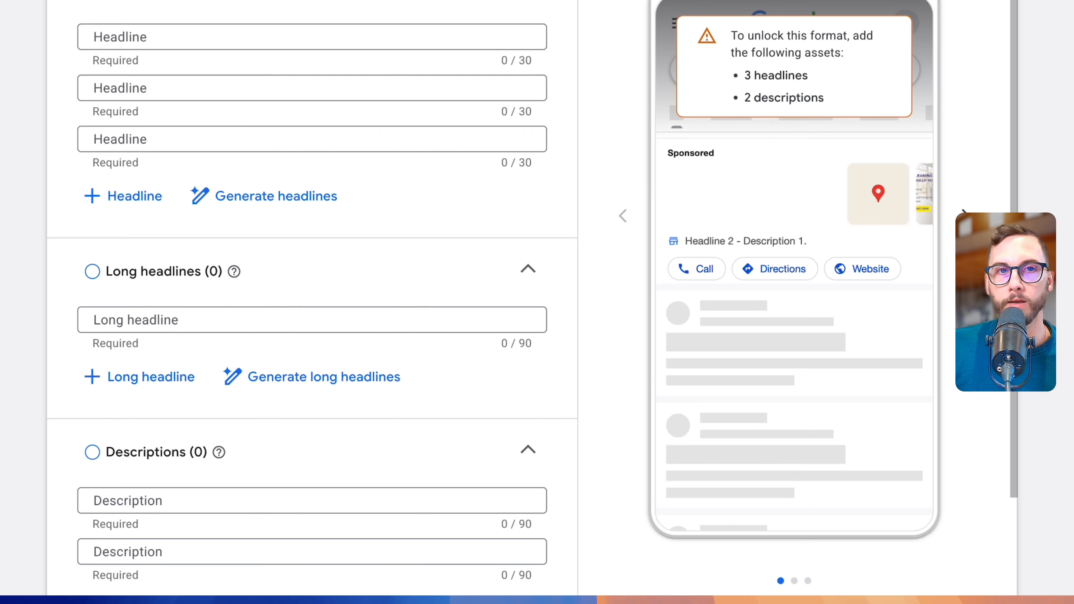
{"action": "scroll", "coordinate": [89, 176], "scroll_direction": "down", "scroll_amount": 3}
{"action": "mouse_move", "coordinate": [31, 301]}
{"action": "left_mouse_down"}
{"action": "mouse_move", "coordinate": [515, 47]}
{"action": "mouse_move", "coordinate": [393, 319]}
{"action": "left_mouse_up"}
{"action": "left_click", "coordinate": [354, 328]}
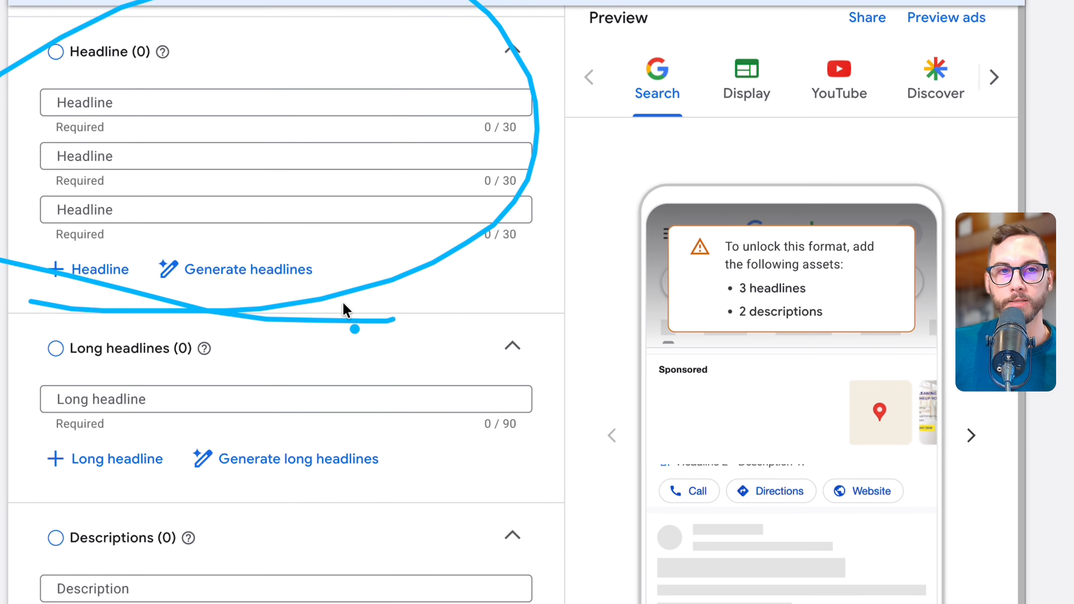
{"action": "left_click", "coordinate": [114, 277]}
{"action": "left_click", "coordinate": [98, 326]}
{"action": "left_click", "coordinate": [84, 380]}
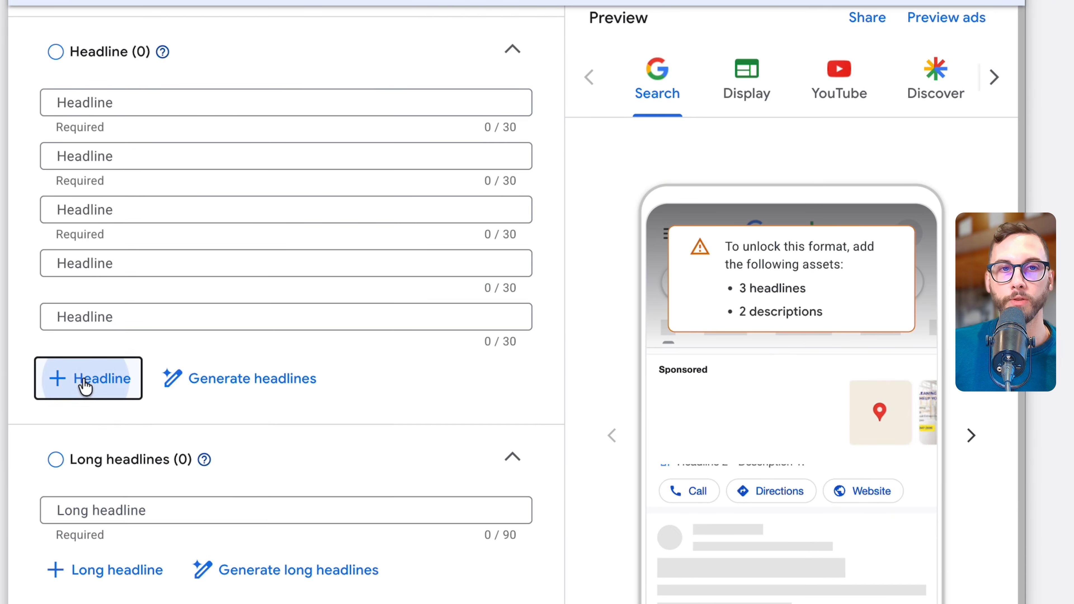
{"action": "left_click", "coordinate": [85, 383]}
{"action": "left_click", "coordinate": [84, 429]}
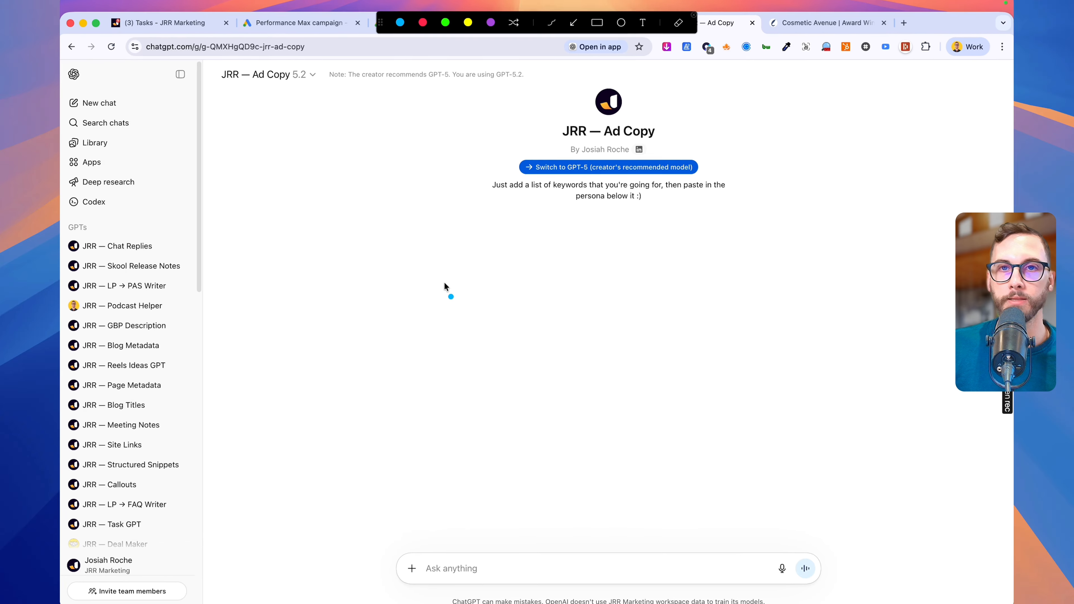
Switch from ChatGPT back to the Google Ads campaign and add four more long headline fields, making five.
{"action": "left_click_drag", "start_coordinate": [444, 282], "coordinate": [605, 263]}
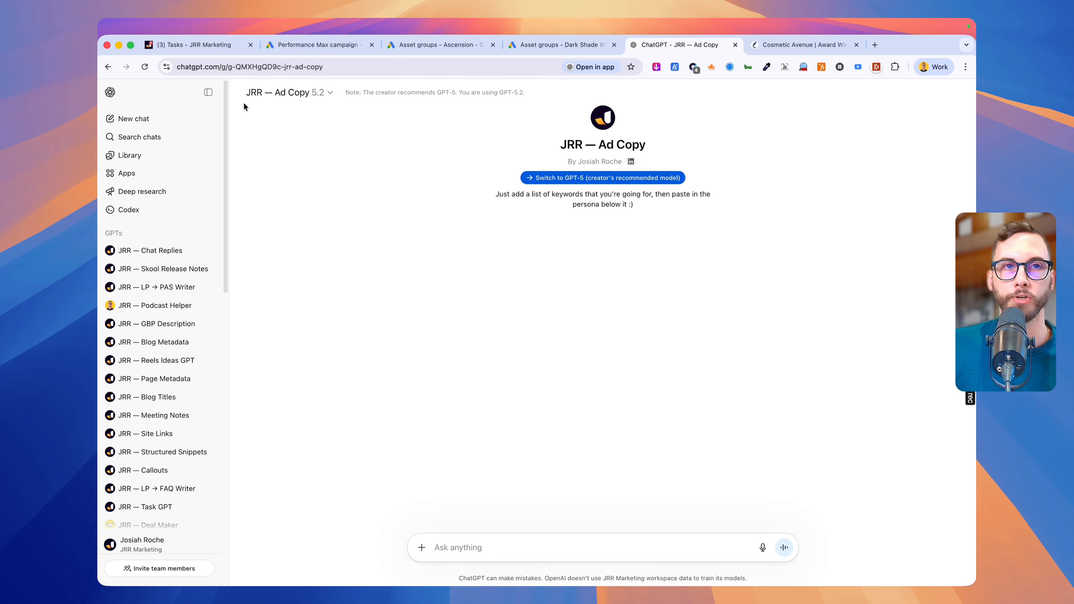
{"action": "left_click", "coordinate": [324, 45]}
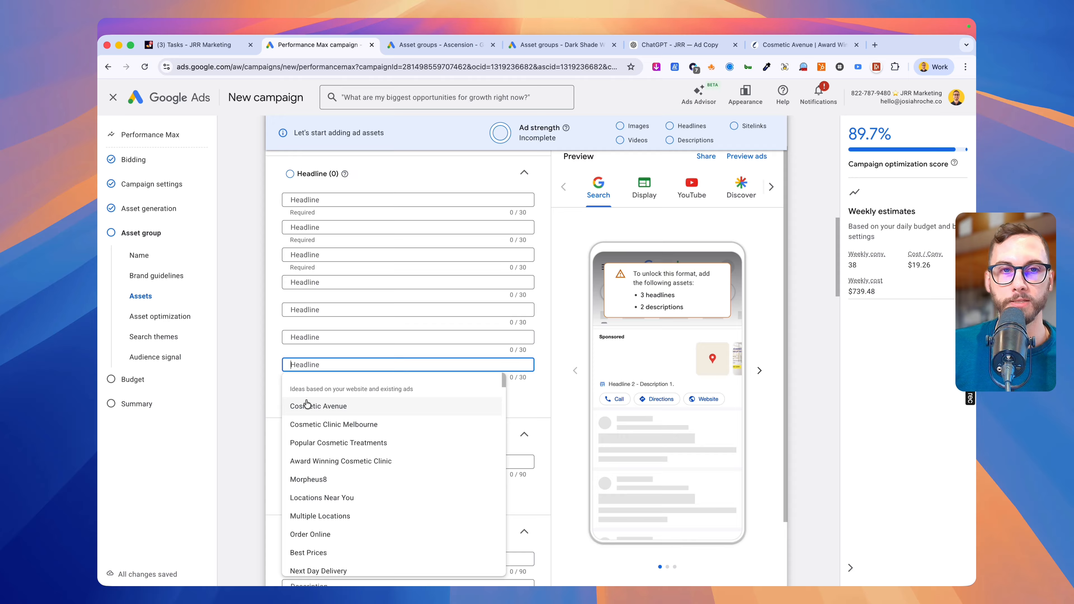
{"action": "scroll", "coordinate": [330, 322], "scroll_direction": "down", "scroll_amount": 10}
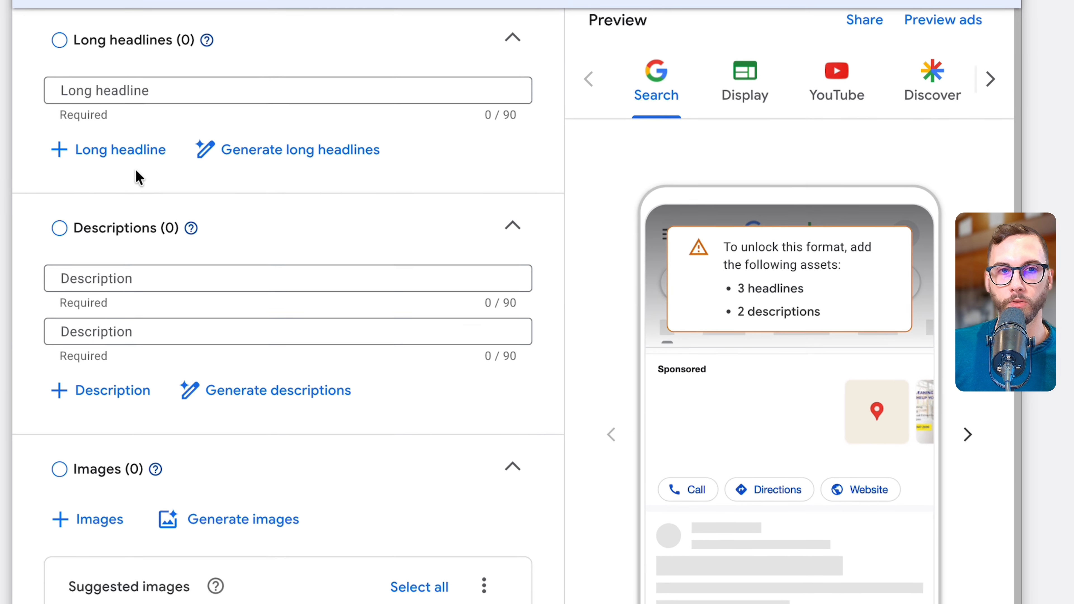
{"action": "left_click", "coordinate": [317, 223]}
{"action": "left_click", "coordinate": [114, 202]}
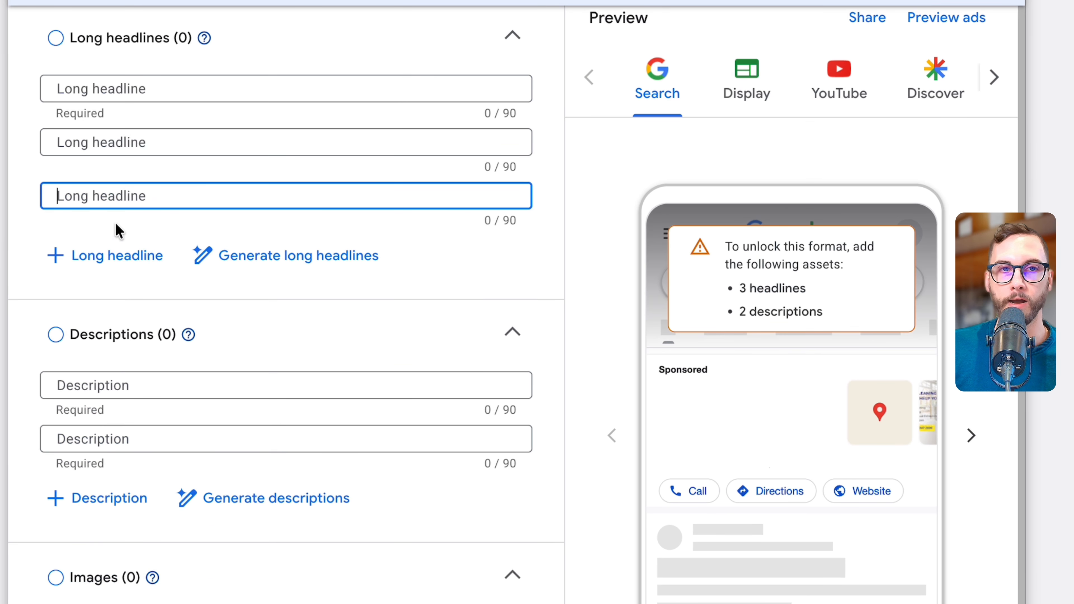
{"action": "left_click", "coordinate": [115, 256]}
{"action": "left_click", "coordinate": [115, 308]}
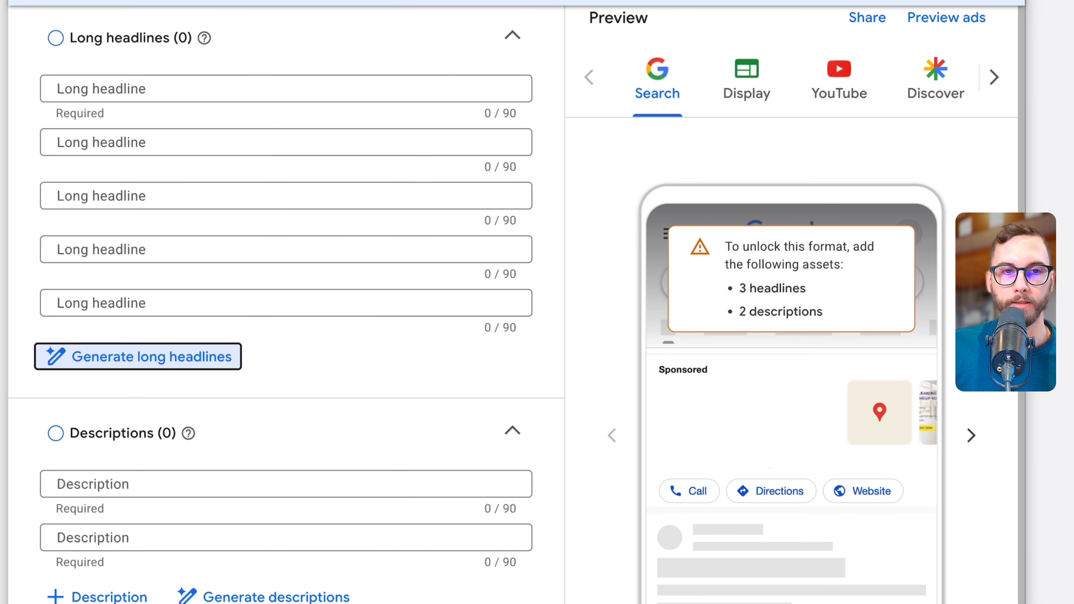
Add three more description fields to the asset group, making five in total.
{"action": "left_click", "coordinate": [98, 598]}
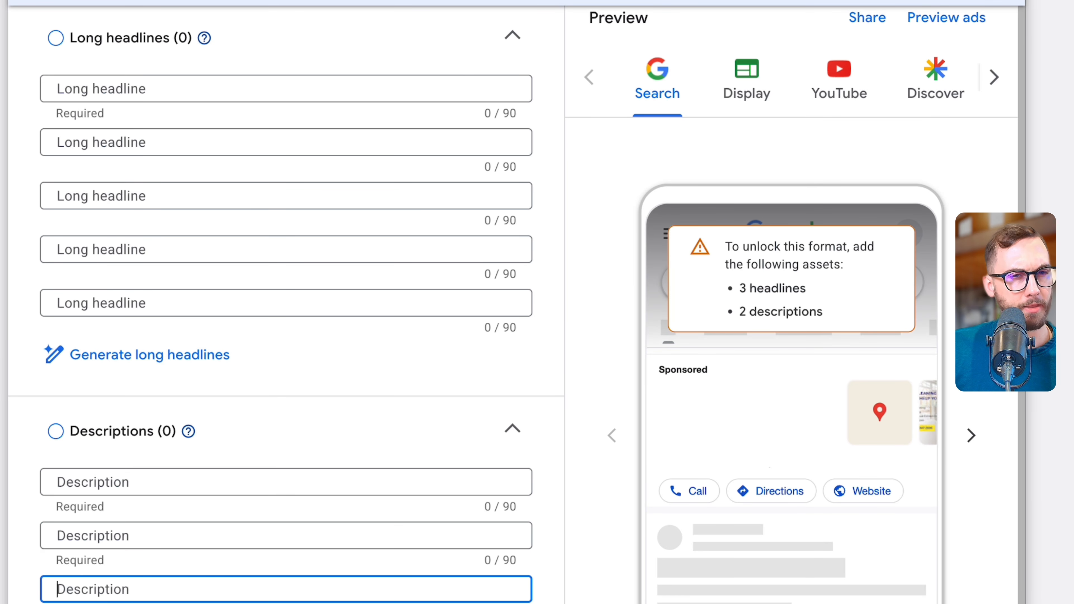
{"action": "scroll", "coordinate": [382, 359], "scroll_direction": "down", "scroll_amount": 1}
{"action": "scroll", "coordinate": [383, 359], "scroll_direction": "down", "scroll_amount": 15}
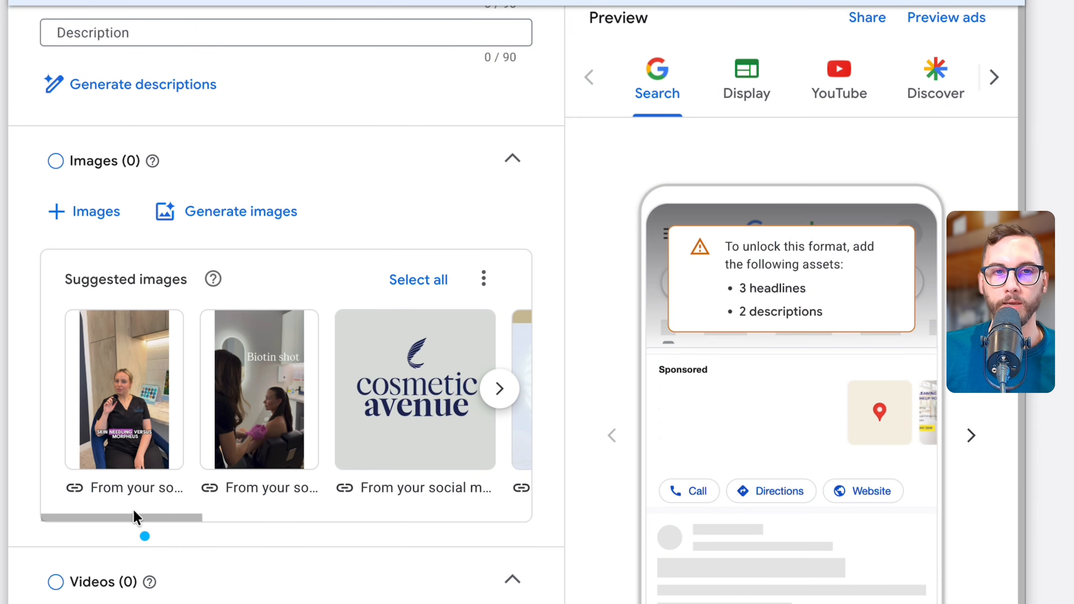
Look through the suggested images and suggested videos offered for the asset group.
{"action": "mouse_move", "coordinate": [52, 514]}
{"action": "left_mouse_down"}
{"action": "mouse_move", "coordinate": [491, 292]}
{"action": "mouse_move", "coordinate": [144, 473]}
{"action": "mouse_move", "coordinate": [305, 483]}
{"action": "left_mouse_up"}
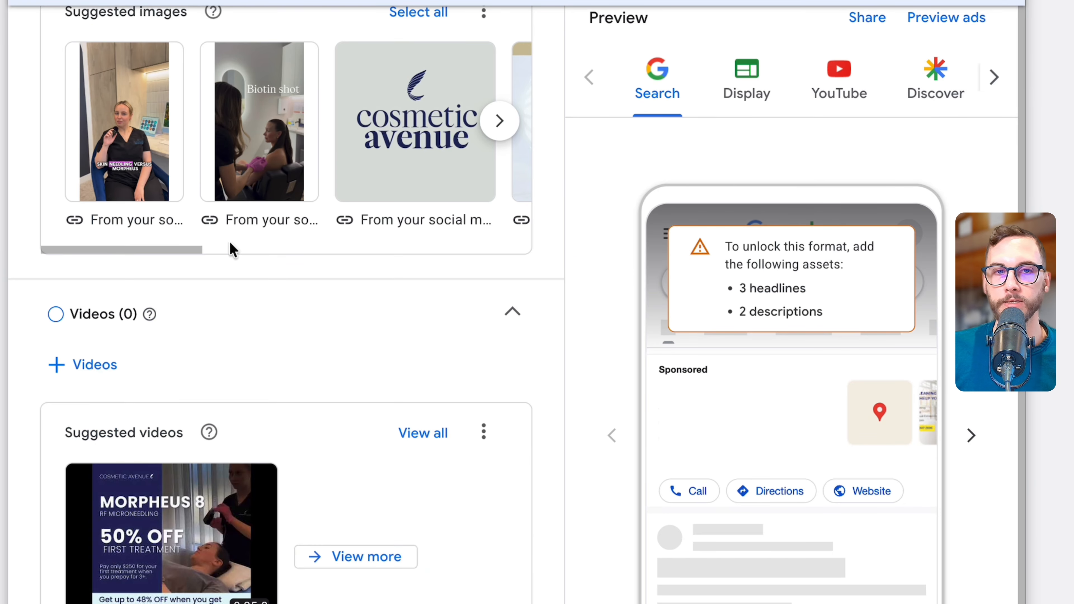
{"action": "scroll", "coordinate": [254, 269], "scroll_direction": "down", "scroll_amount": 3}
{"action": "scroll", "coordinate": [212, 321], "scroll_direction": "up", "scroll_amount": 9}
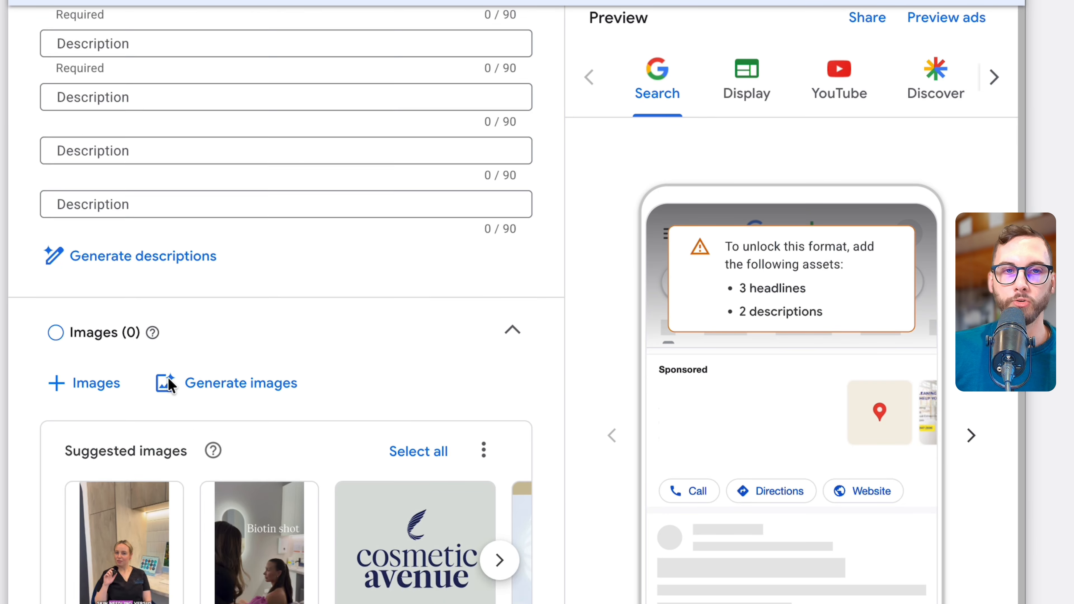
{"action": "scroll", "coordinate": [154, 368], "scroll_direction": "down", "scroll_amount": 3}
{"action": "mouse_move", "coordinate": [52, 516]}
{"action": "left_mouse_down"}
{"action": "mouse_move", "coordinate": [277, 520]}
{"action": "mouse_move", "coordinate": [343, 487]}
{"action": "left_mouse_up"}
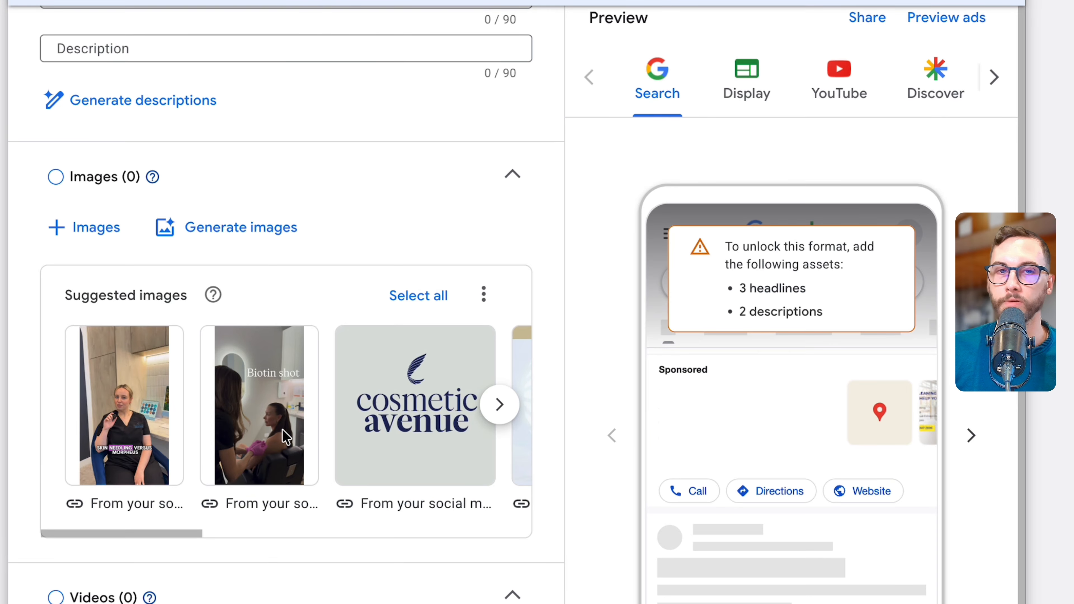
{"action": "scroll", "coordinate": [275, 423], "scroll_direction": "down", "scroll_amount": 10}
{"action": "left_click_drag", "start_coordinate": [78, 379], "coordinate": [8, 270]}
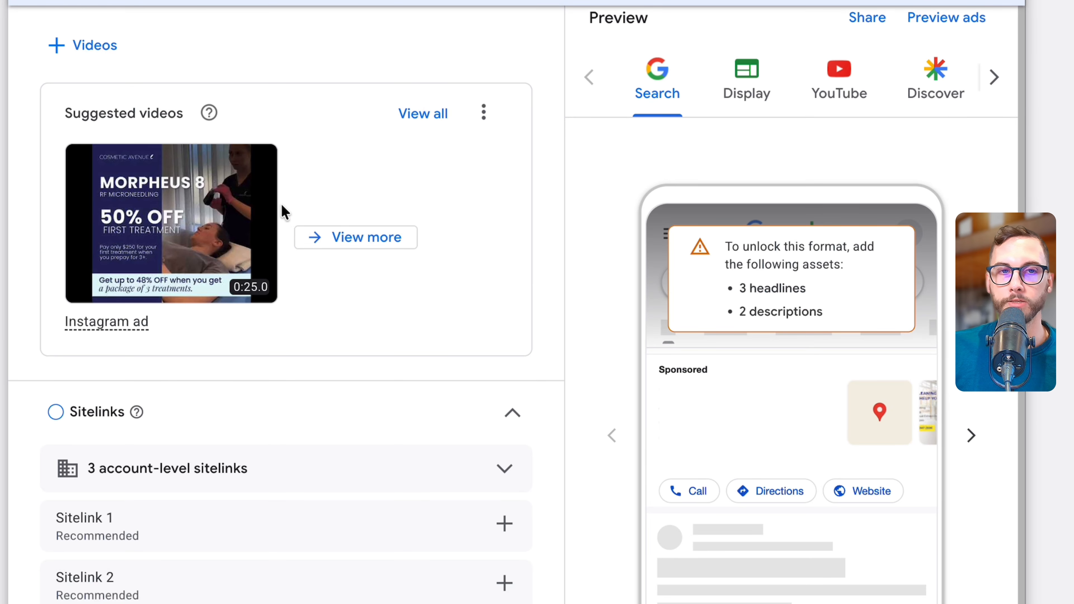
Review the asset group's text, image, video and sitelink sections once more.
{"action": "mouse_move", "coordinate": [573, 602]}
{"action": "left_mouse_down"}
{"action": "mouse_move", "coordinate": [518, 423]}
{"action": "mouse_move", "coordinate": [0, 366]}
{"action": "left_mouse_up"}
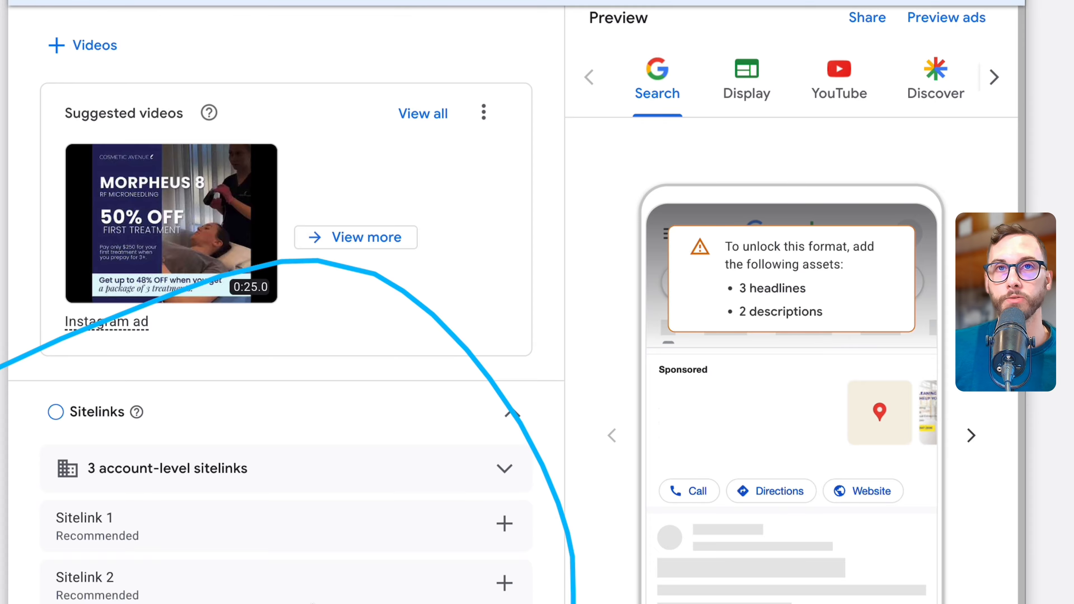
{"action": "left_click_drag", "start_coordinate": [283, 524], "coordinate": [150, 596]}
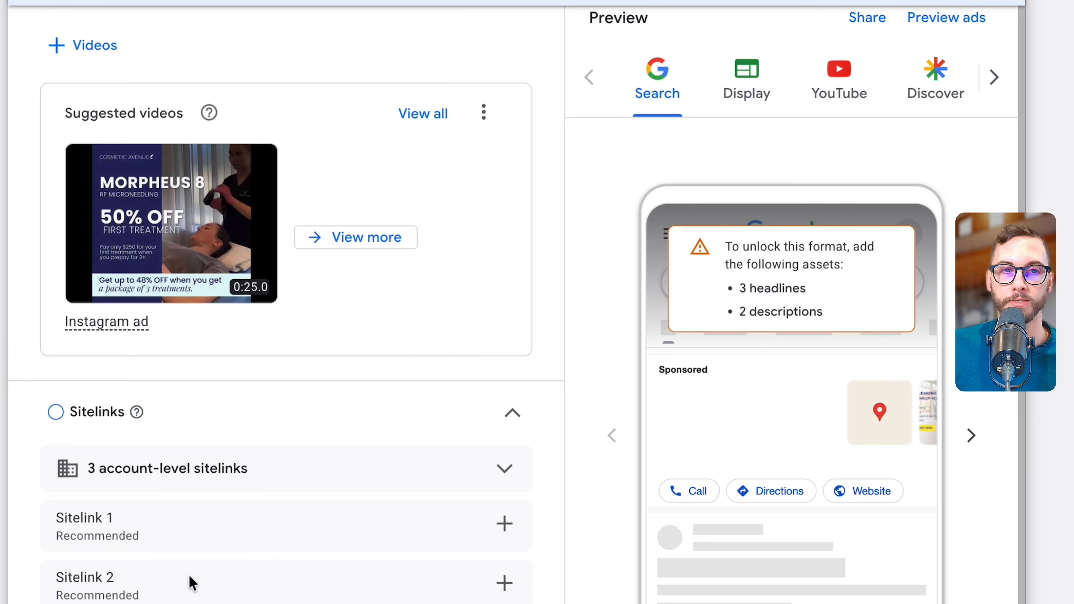
{"action": "scroll", "coordinate": [192, 580], "scroll_direction": "up", "scroll_amount": 10}
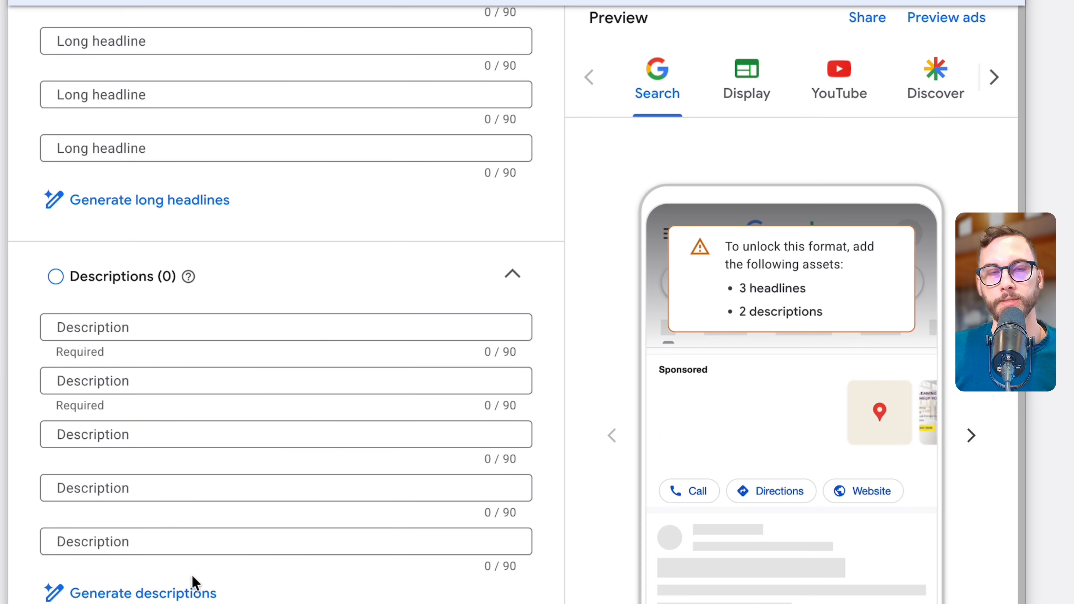
{"action": "scroll", "coordinate": [286, 304], "scroll_direction": "down", "scroll_amount": 8}
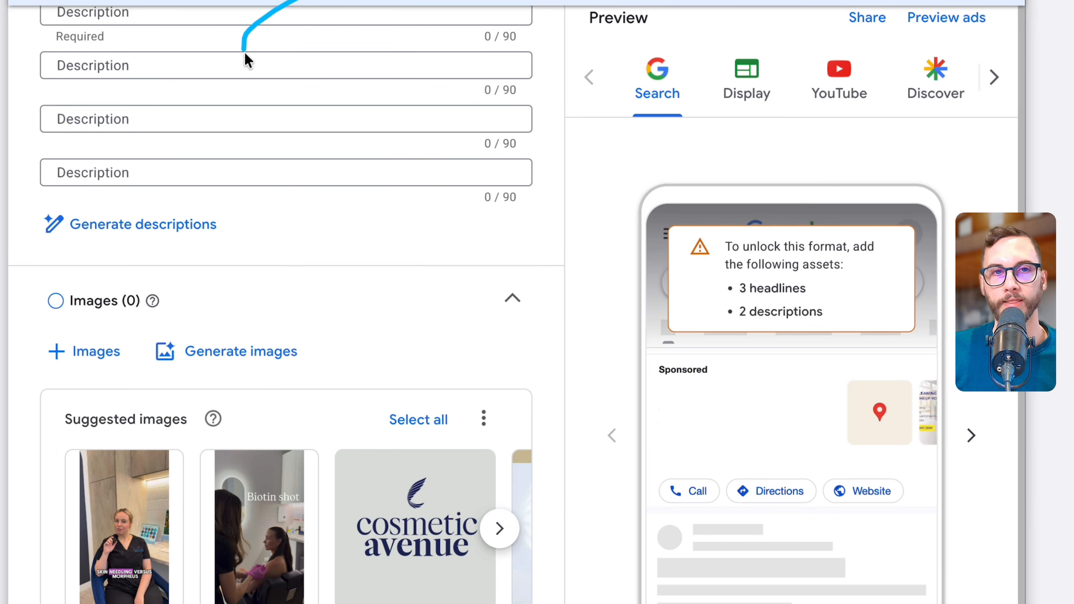
{"action": "left_click_drag", "start_coordinate": [244, 53], "coordinate": [305, 601]}
{"action": "scroll", "coordinate": [262, 537], "scroll_direction": "down", "scroll_amount": 8}
{"action": "scroll", "coordinate": [260, 533], "scroll_direction": "down", "scroll_amount": 8}
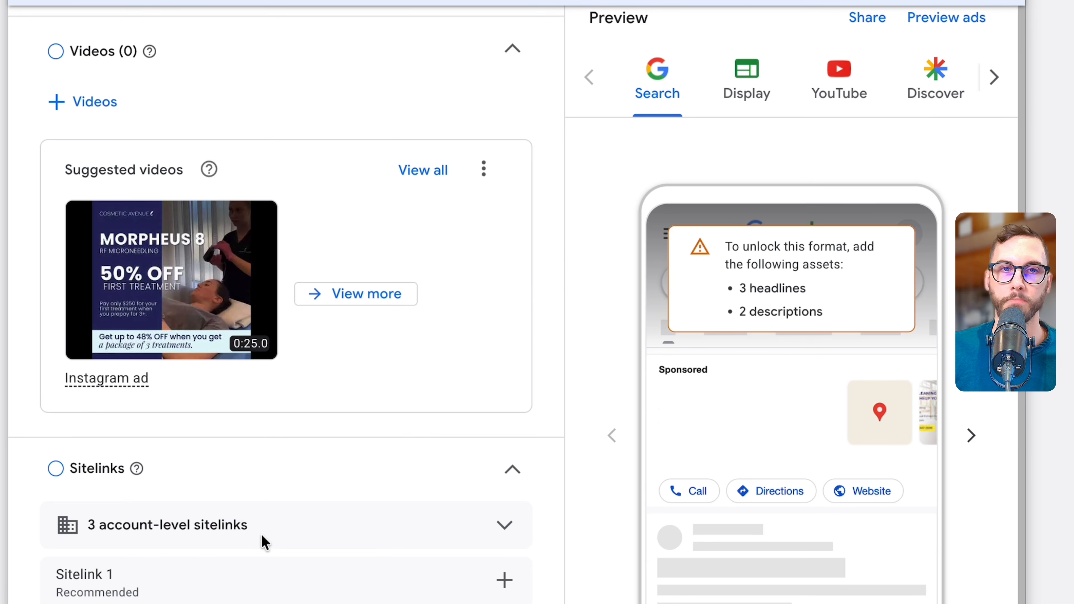
Turn off final URL expansion and text customization in the text settings of asset optimization.
{"action": "scroll", "coordinate": [262, 536], "scroll_direction": "down", "scroll_amount": 20}
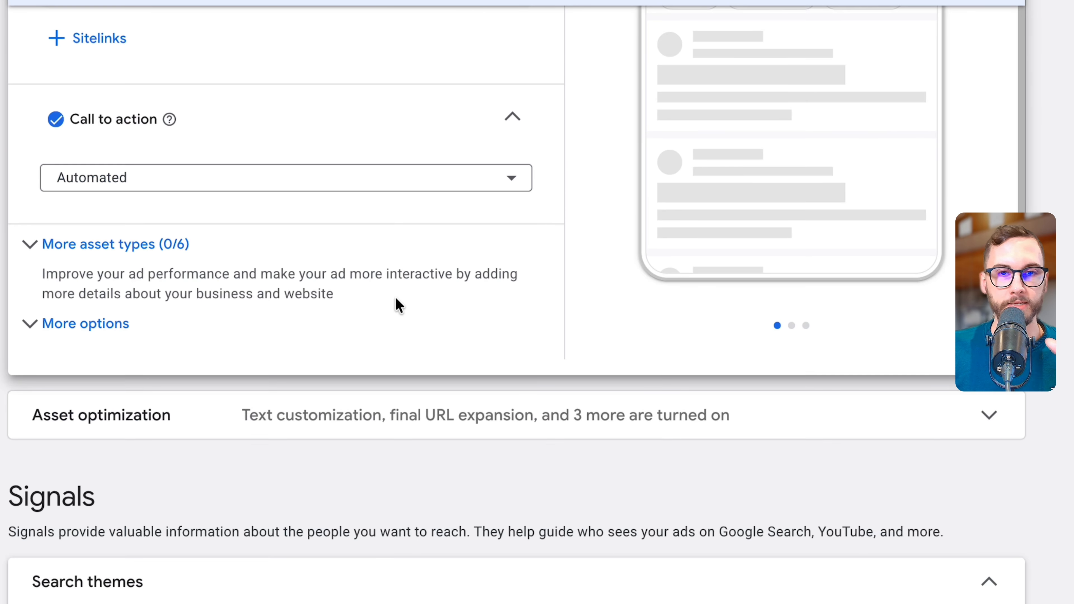
{"action": "left_click", "coordinate": [362, 408]}
{"action": "scroll", "coordinate": [264, 300], "scroll_direction": "down", "scroll_amount": 5}
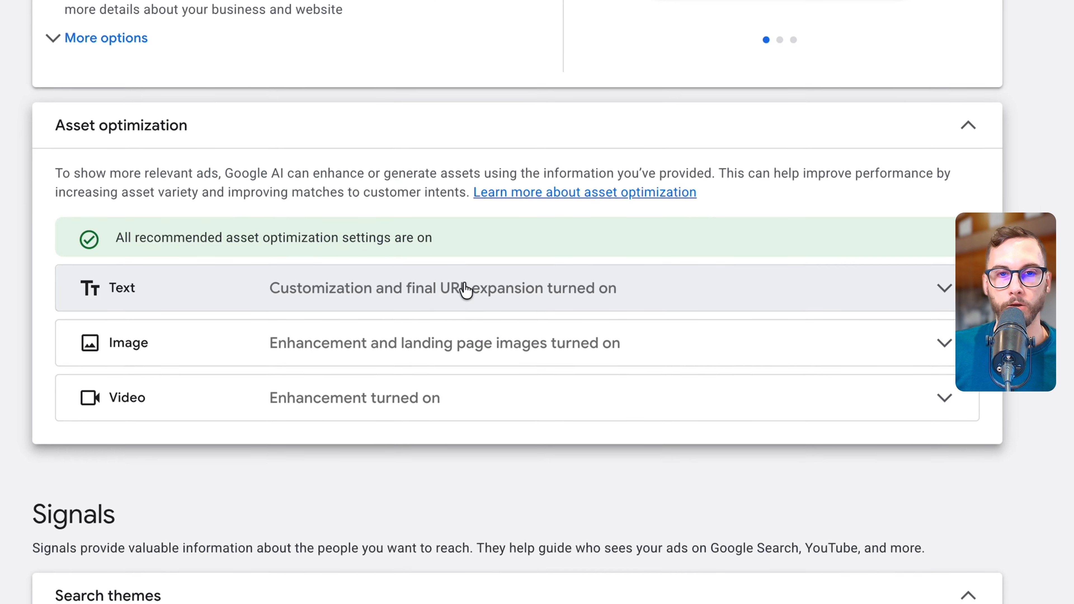
{"action": "left_click", "coordinate": [457, 292]}
{"action": "scroll", "coordinate": [364, 299], "scroll_direction": "down", "scroll_amount": 1}
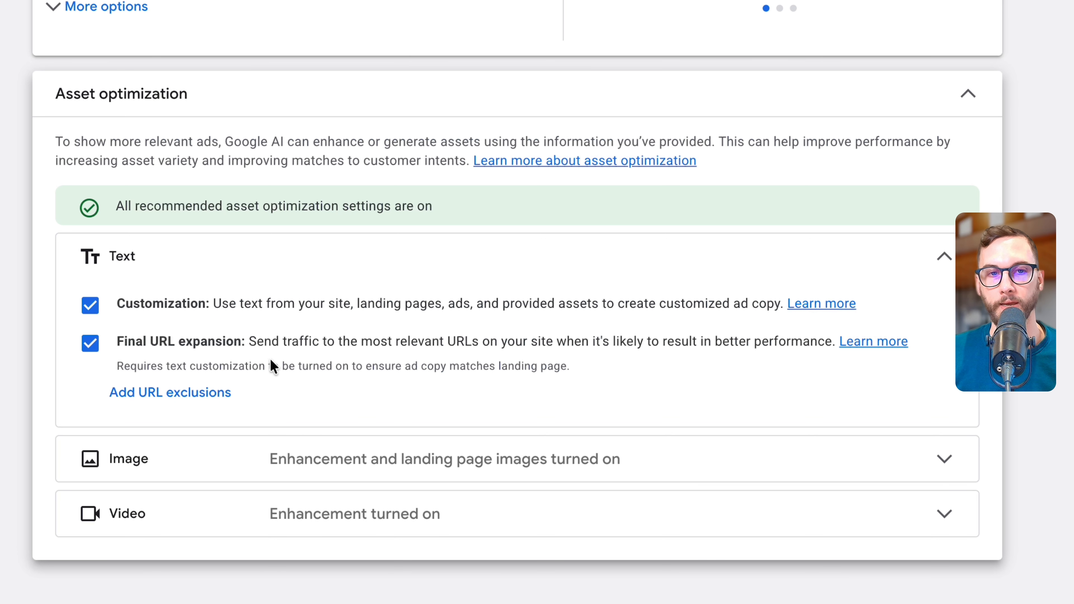
{"action": "left_click", "coordinate": [106, 346]}
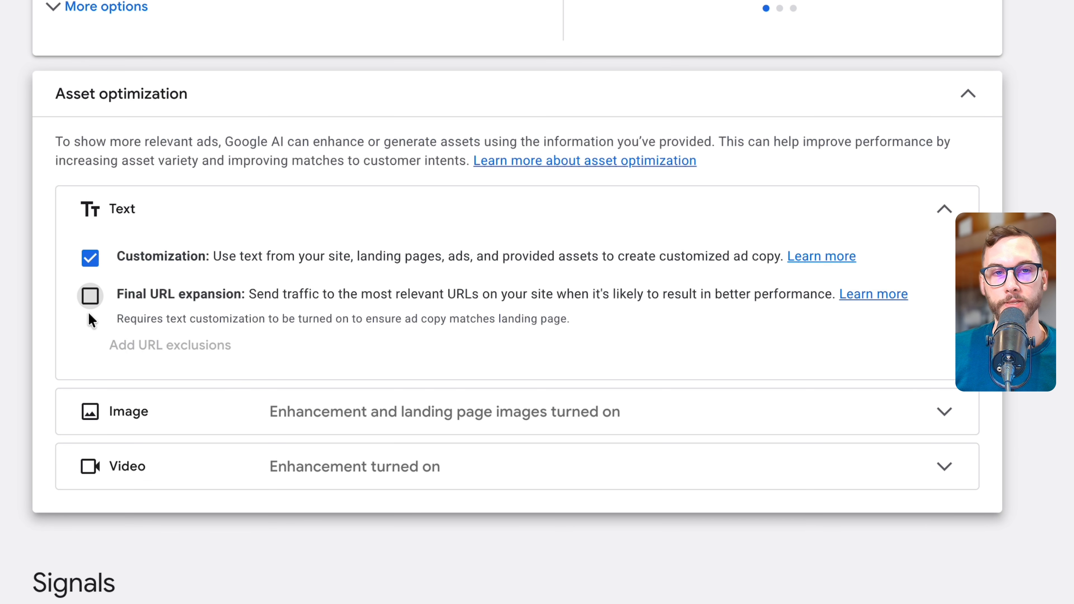
{"action": "left_click", "coordinate": [90, 259]}
{"action": "scroll", "coordinate": [321, 330], "scroll_direction": "up", "scroll_amount": 20}
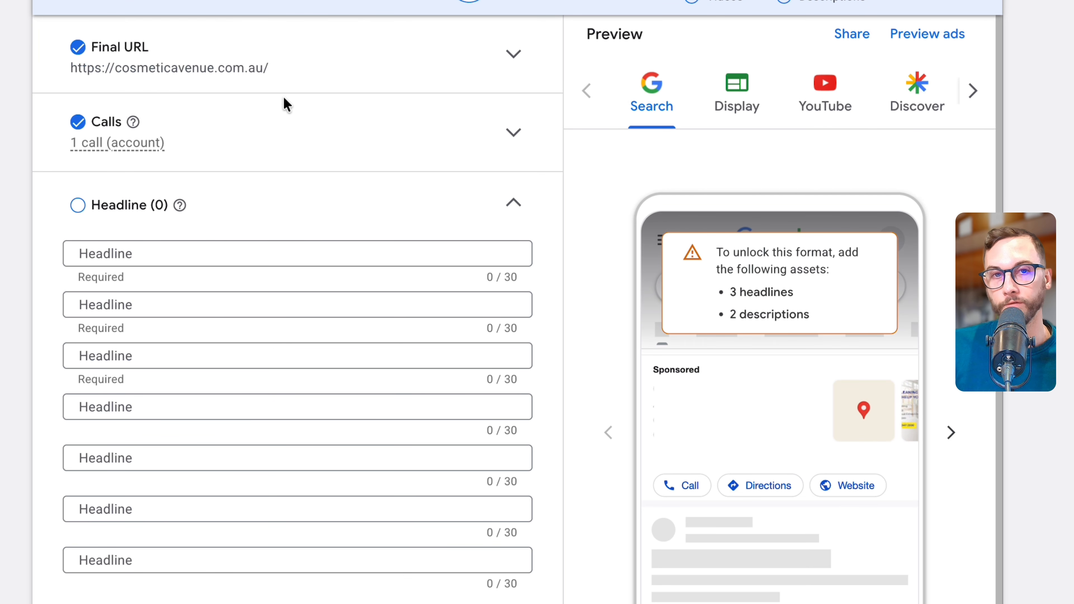
Expand the asset group's final URL section and check the address along with the text settings of asset optimization.
{"action": "left_click", "coordinate": [300, 77]}
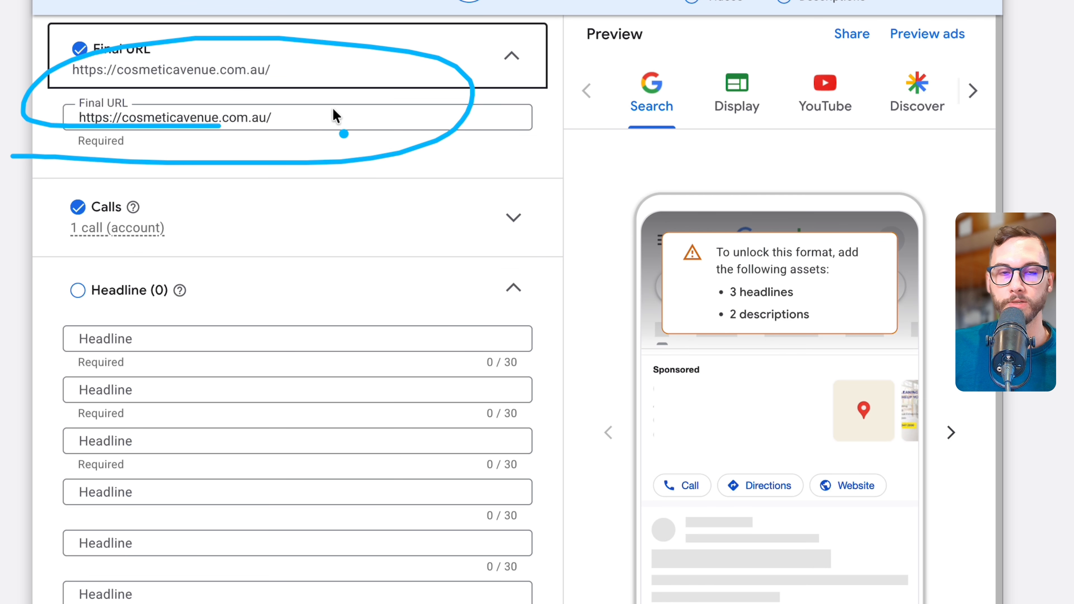
{"action": "scroll", "coordinate": [348, 127], "scroll_direction": "down", "scroll_amount": 10}
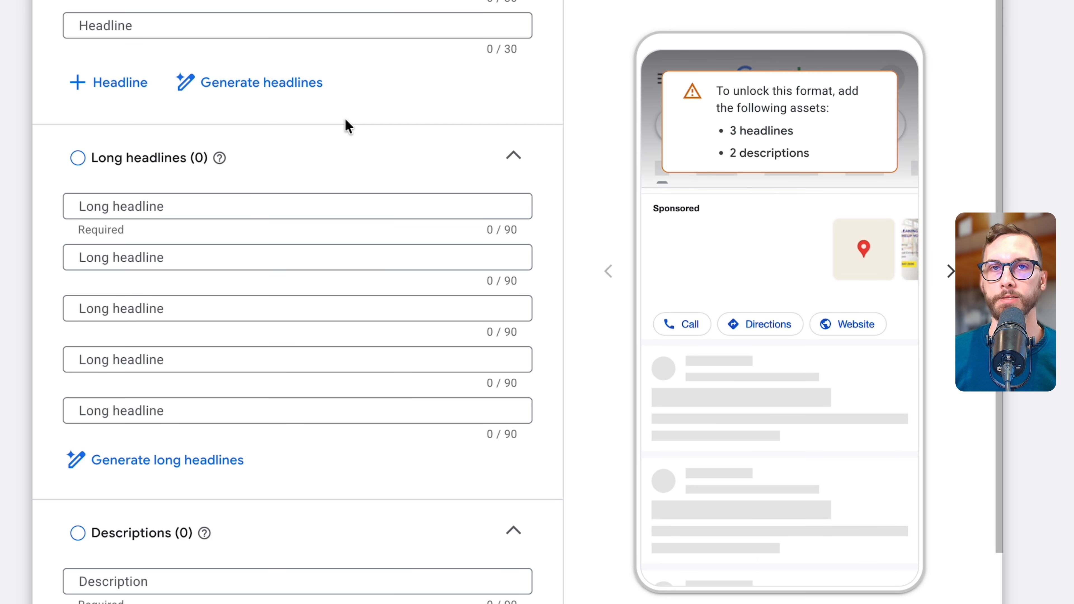
{"action": "scroll", "coordinate": [348, 126], "scroll_direction": "down", "scroll_amount": 15}
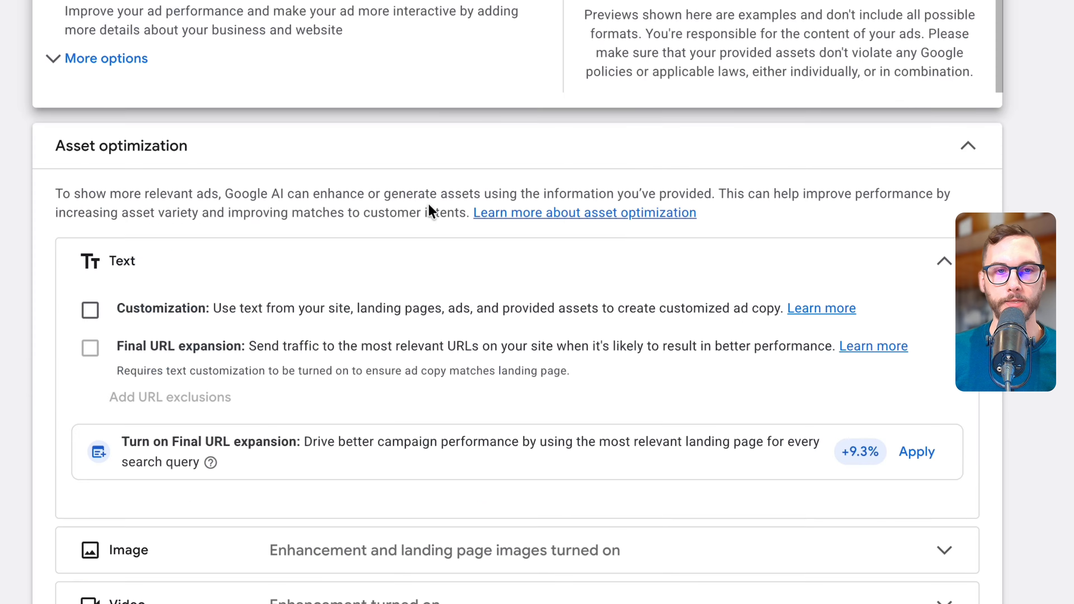
{"action": "scroll", "coordinate": [428, 204], "scroll_direction": "up", "scroll_amount": 4}
{"action": "scroll", "coordinate": [435, 207], "scroll_direction": "down", "scroll_amount": 8}
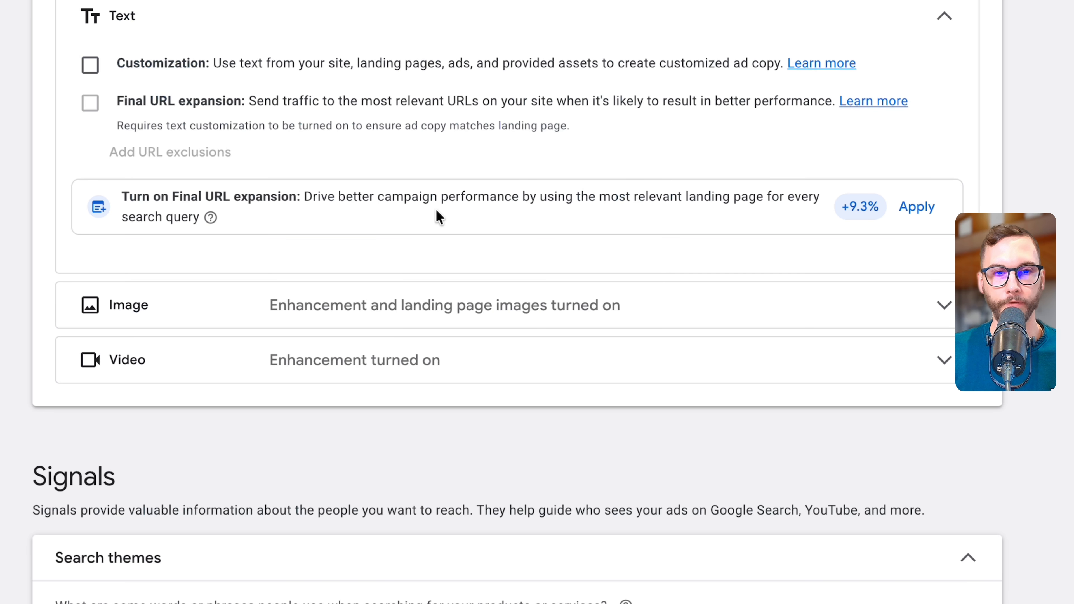
Turn off image enhancement and landing page images in the image settings of asset optimization.
{"action": "left_click", "coordinate": [398, 318]}
{"action": "scroll", "coordinate": [297, 219], "scroll_direction": "down", "scroll_amount": 3}
{"action": "scroll", "coordinate": [258, 266], "scroll_direction": "down", "scroll_amount": 4}
{"action": "scroll", "coordinate": [194, 256], "scroll_direction": "up", "scroll_amount": 5}
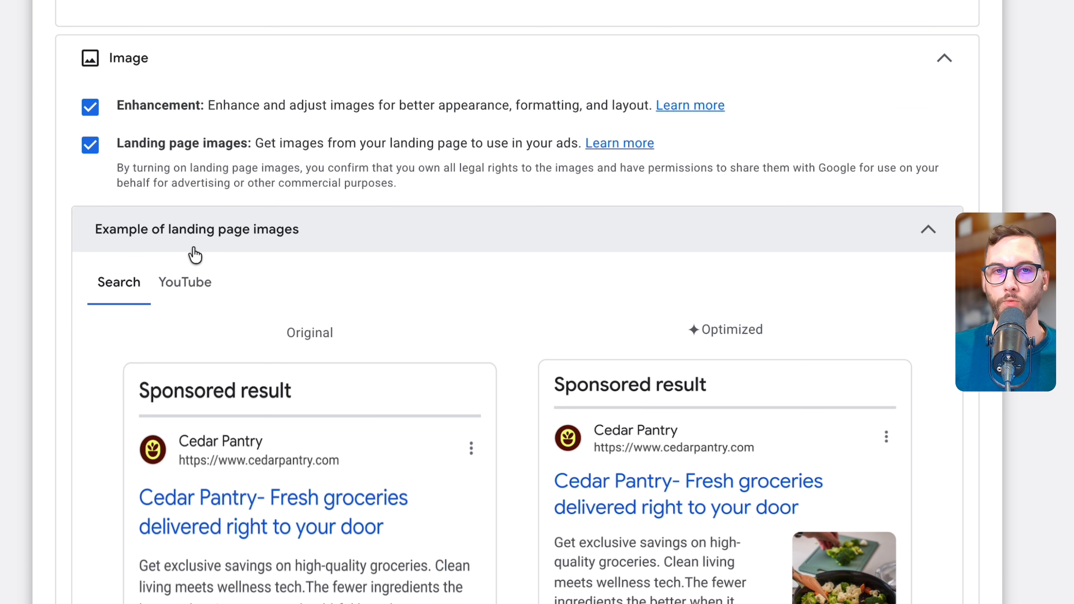
{"action": "mouse_move", "coordinate": [68, 325]}
{"action": "left_mouse_down"}
{"action": "mouse_move", "coordinate": [429, 34]}
{"action": "mouse_move", "coordinate": [480, 336]}
{"action": "left_mouse_up"}
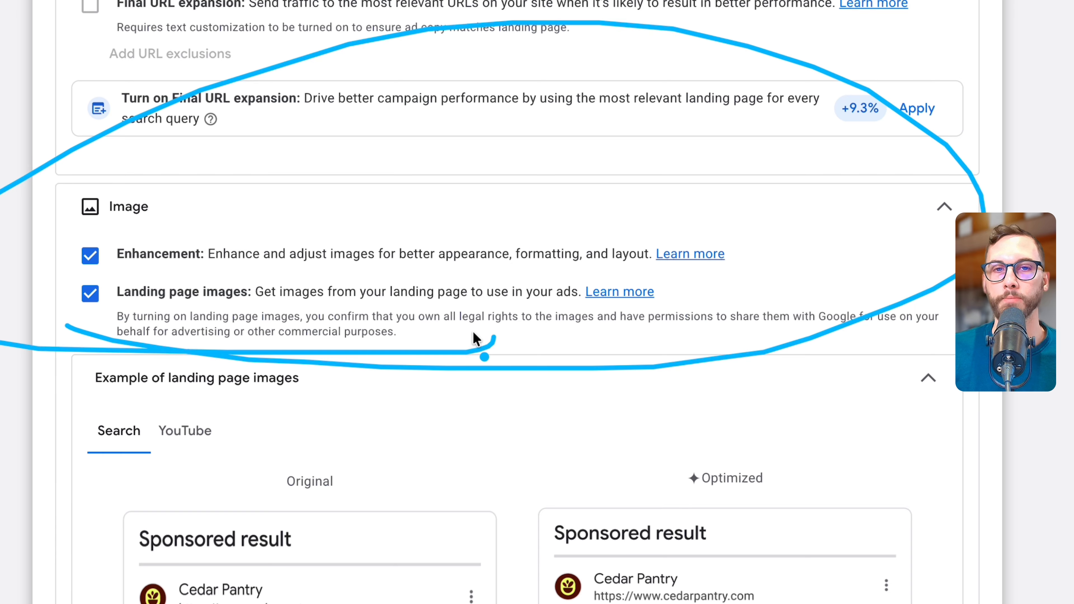
{"action": "key", "text": "Escape"}
{"action": "left_click", "coordinate": [92, 256]}
{"action": "left_click", "coordinate": [89, 296]}
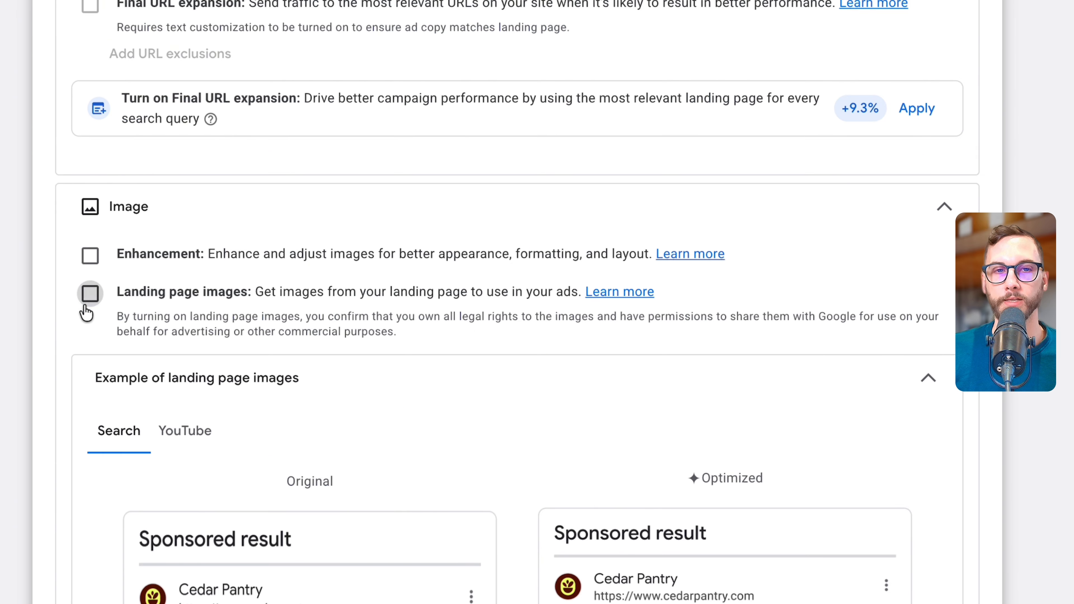
{"action": "mouse_move", "coordinate": [114, 277]}
{"action": "left_mouse_down"}
{"action": "mouse_move", "coordinate": [160, 380]}
{"action": "mouse_move", "coordinate": [372, 401]}
{"action": "left_mouse_up"}
{"action": "key", "text": "Escape"}
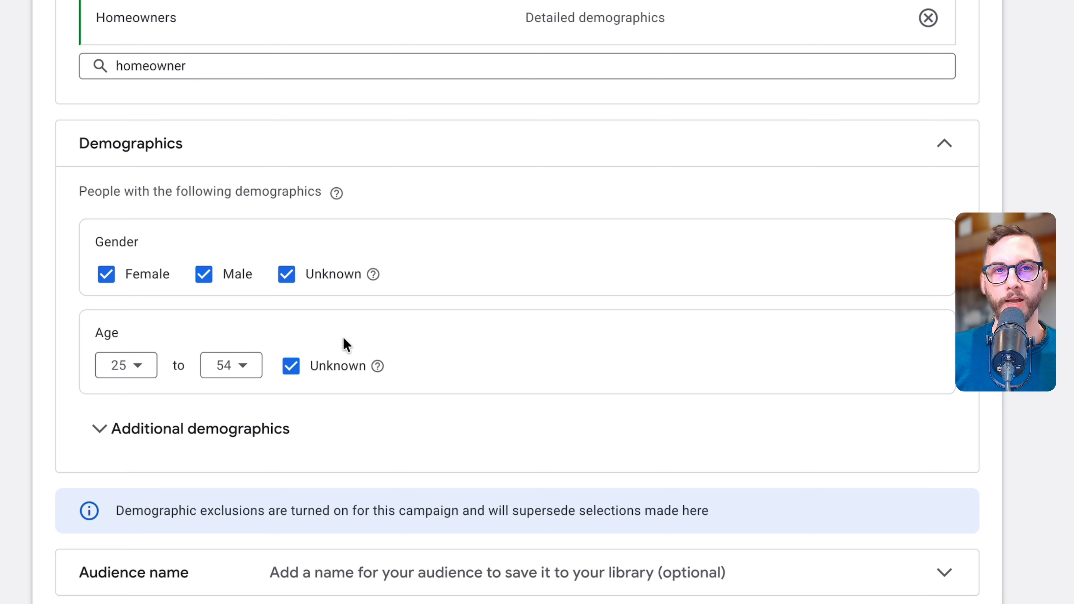
Review the audience signal's interests and demographics and name the audience "In-Market — Window Tinting".
{"action": "key", "text": "ctrl+a"}
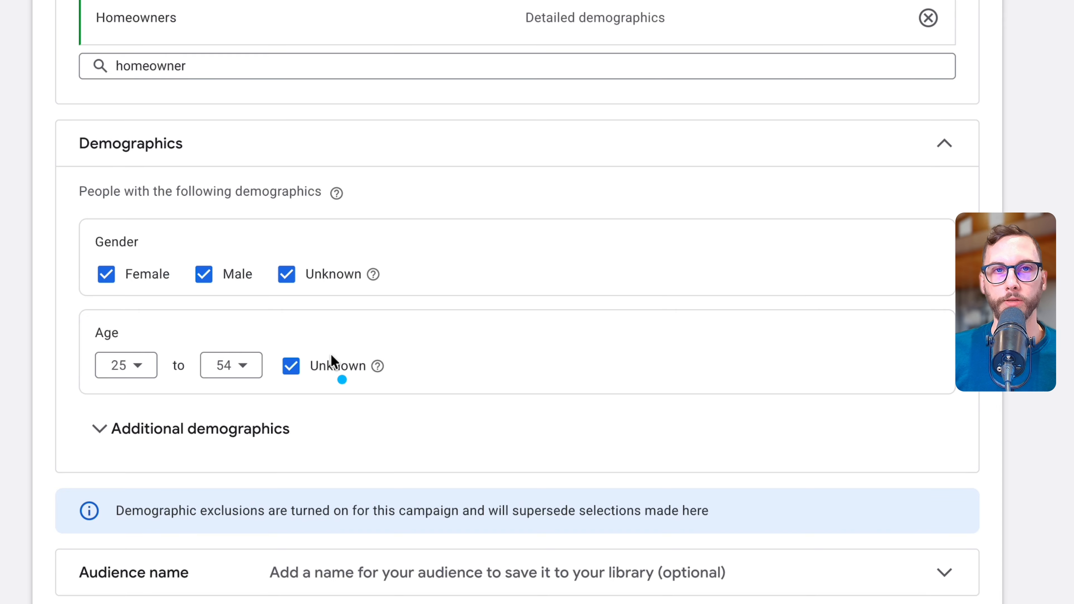
{"action": "scroll", "coordinate": [330, 354], "scroll_direction": "up", "scroll_amount": 3}
{"action": "scroll", "coordinate": [91, 163], "scroll_direction": "down", "scroll_amount": 1}
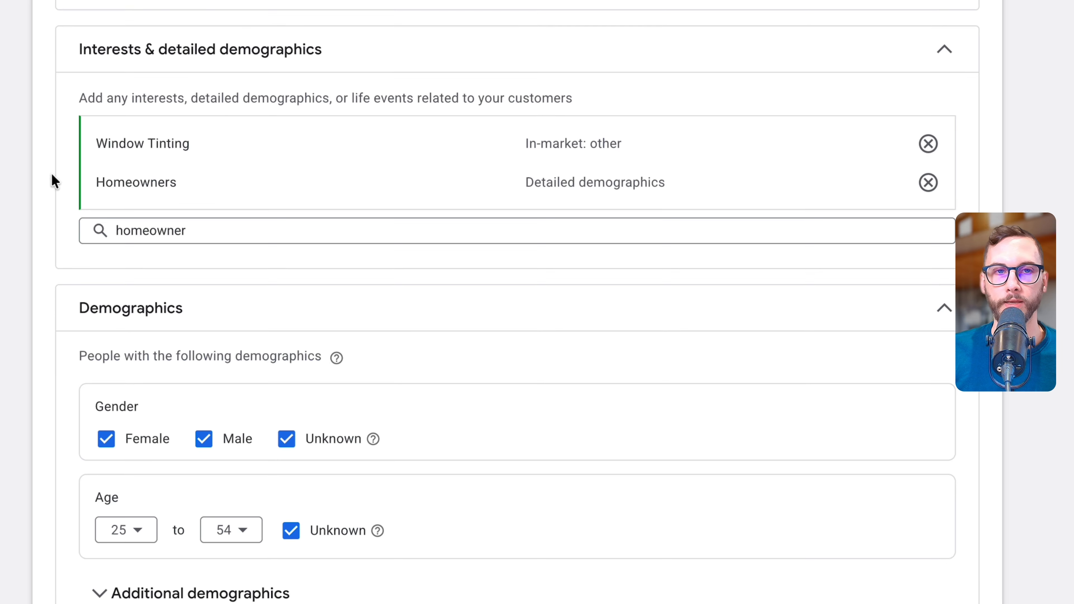
{"action": "scroll", "coordinate": [431, 423], "scroll_direction": "down", "scroll_amount": 3}
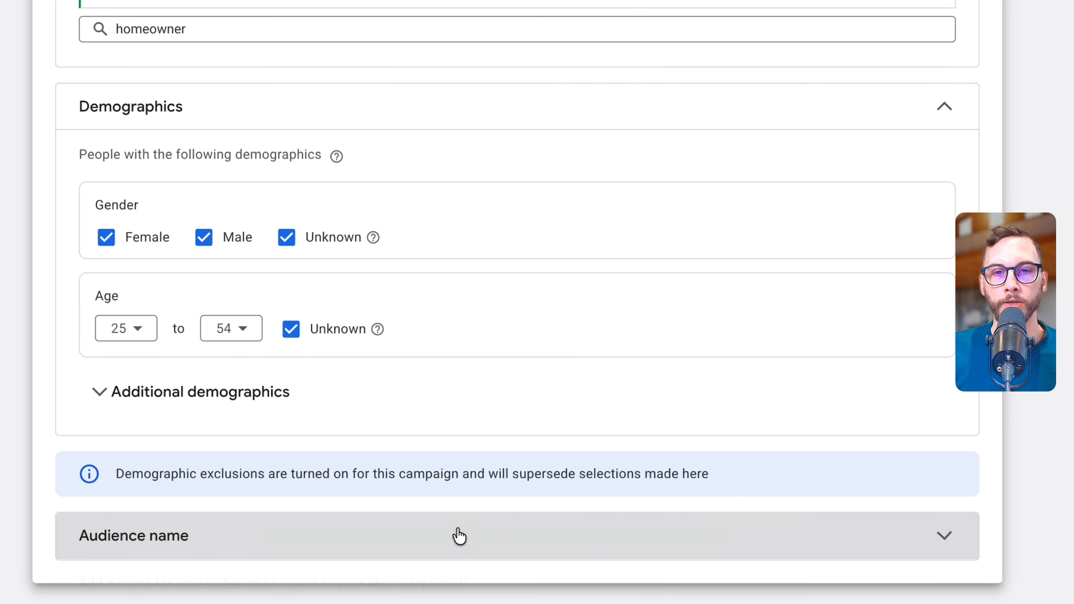
{"action": "left_click", "coordinate": [458, 534]}
{"action": "left_click_drag", "start_coordinate": [116, 540], "coordinate": [439, 567]}
{"action": "key", "text": "Escape"}
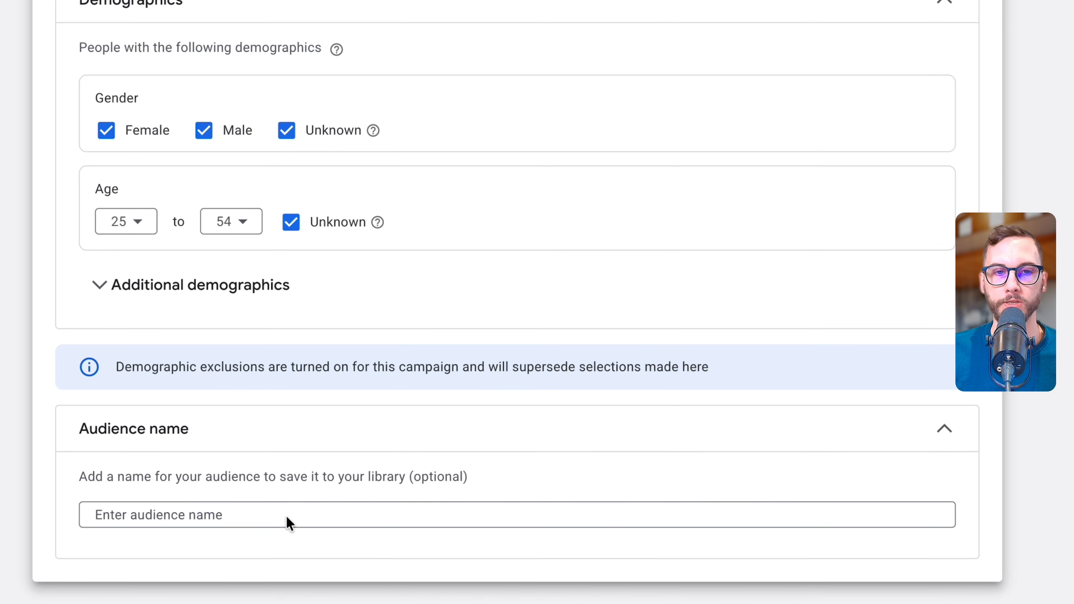
{"action": "left_click", "coordinate": [252, 516]}
{"action": "mouse_move", "coordinate": [31, 85]}
{"action": "left_mouse_down"}
{"action": "mouse_move", "coordinate": [587, 156]}
{"action": "mouse_move", "coordinate": [468, 90]}
{"action": "left_mouse_up"}
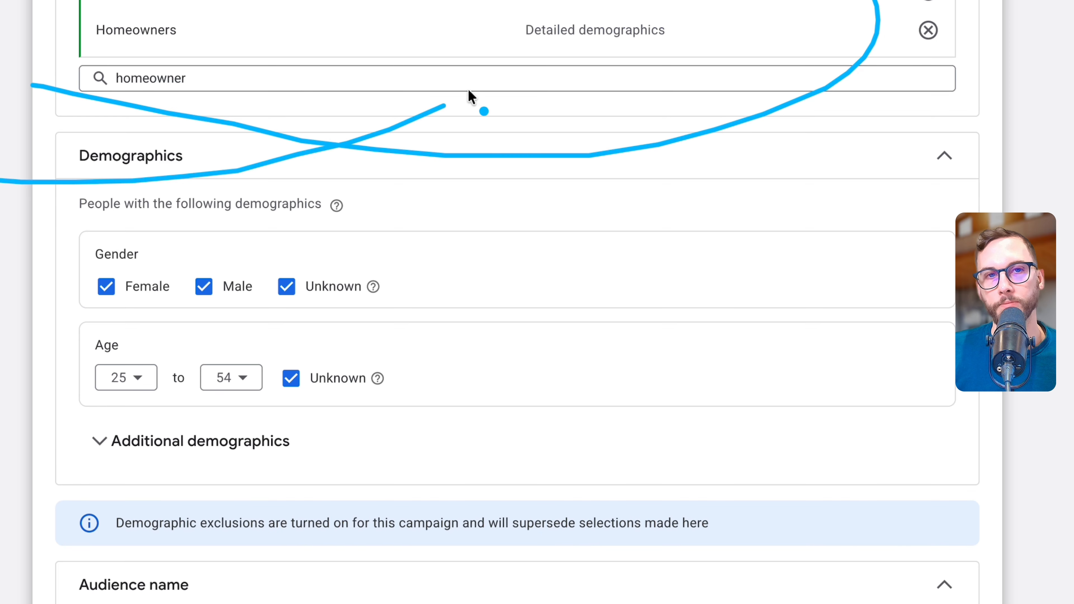
{"action": "scroll", "coordinate": [472, 96], "scroll_direction": "down", "scroll_amount": 4}
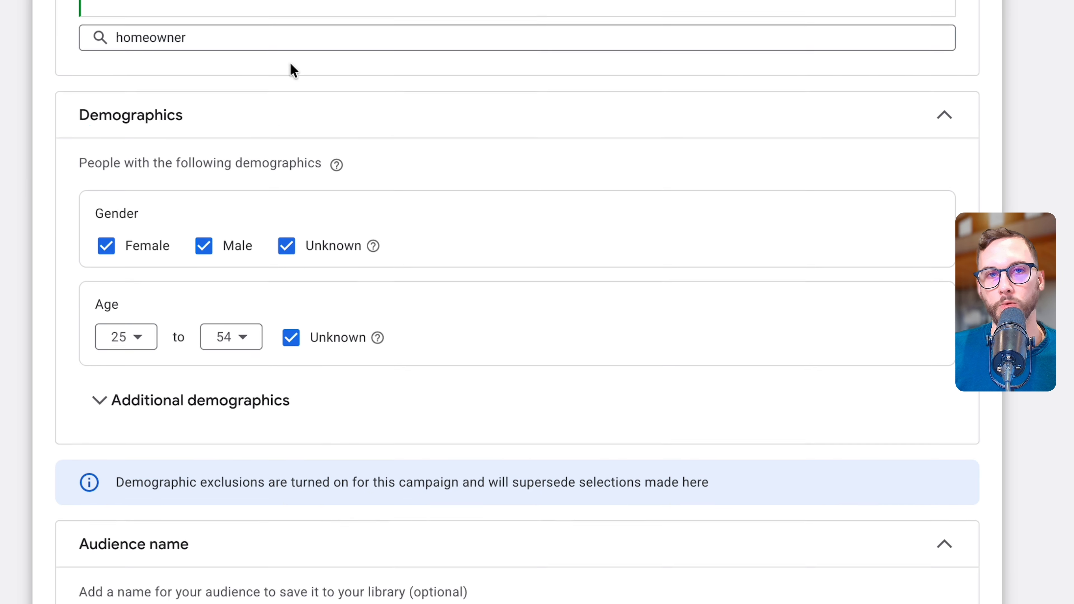
{"action": "type", "text": "In-Market — Window Tinting"}
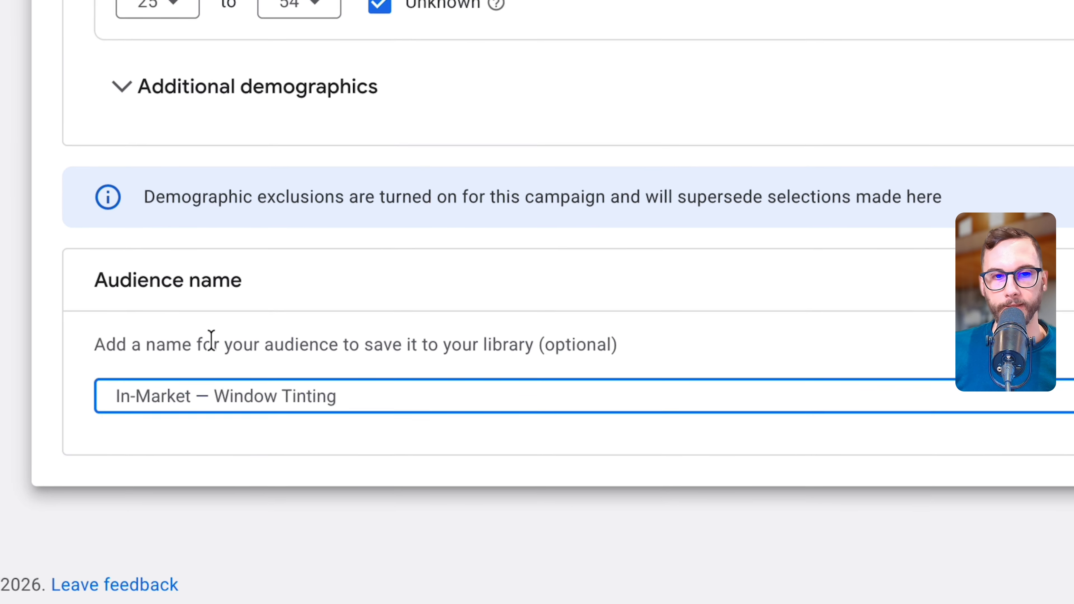
Copy the audience name and use it as the asset group name in place of the default, "In-Market — Window Tinting".
{"action": "triple_click", "coordinate": [269, 388]}
{"action": "key", "text": "ctrl+c"}
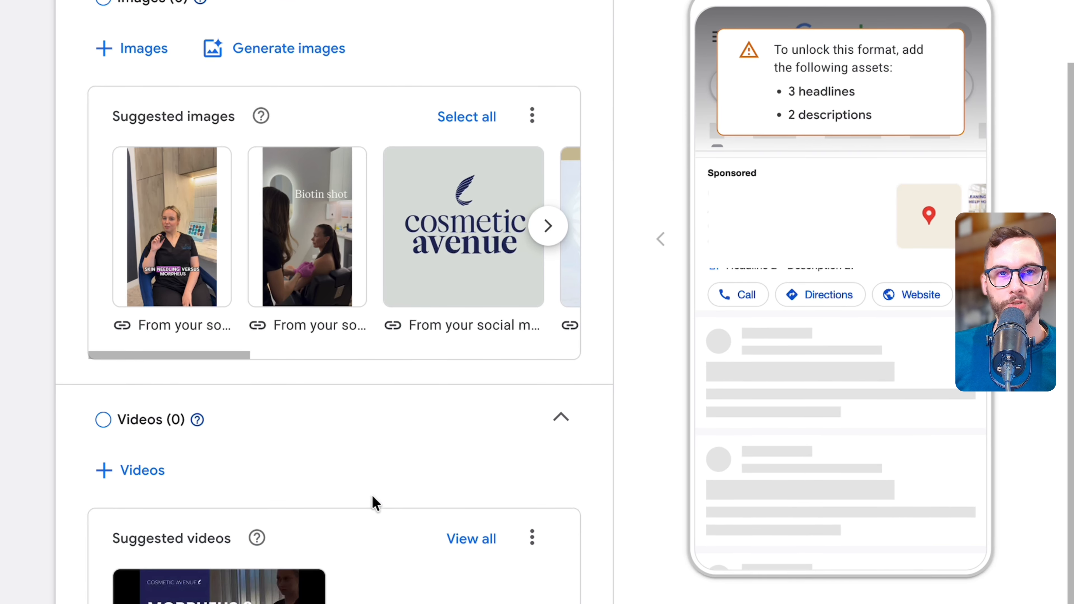
{"action": "left_click", "coordinate": [206, 103]}
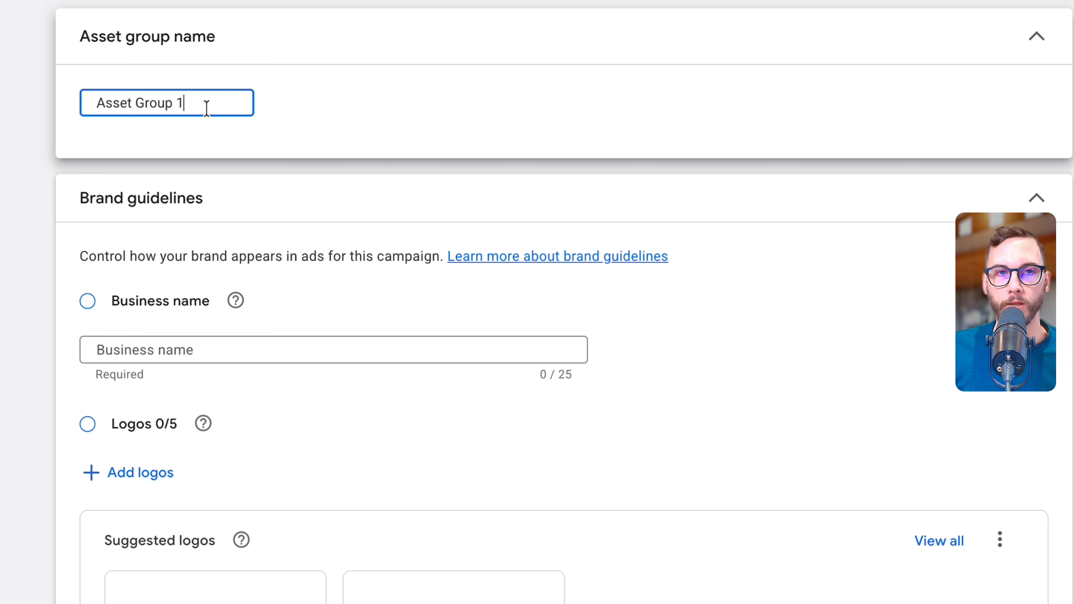
{"action": "key", "text": "ctrl+a"}
{"action": "key", "text": "ctrl+v"}
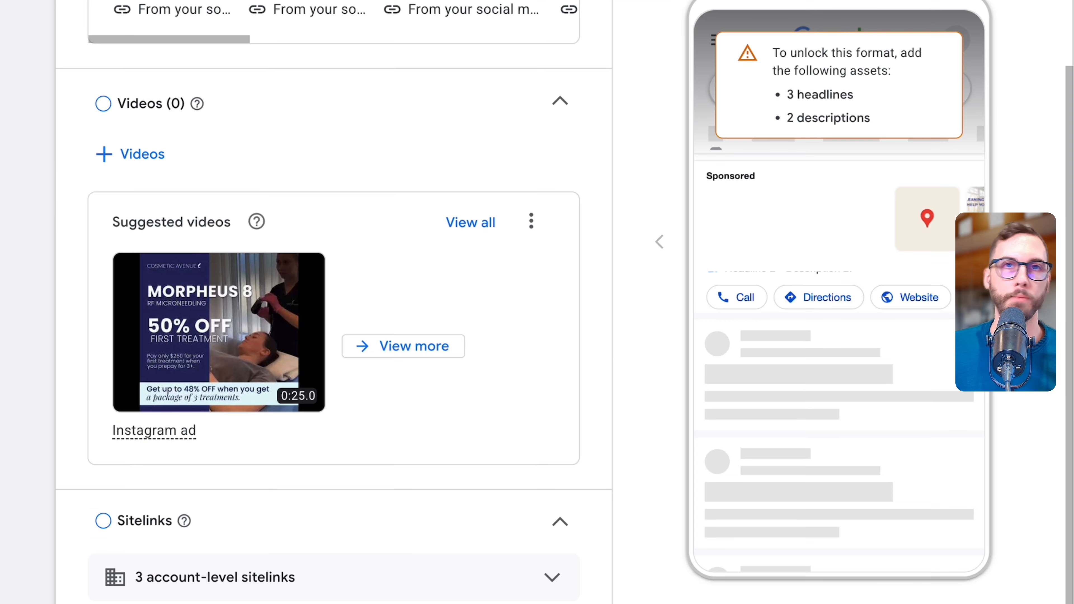
{"action": "scroll", "coordinate": [334, 296], "scroll_direction": "up", "scroll_amount": 10}
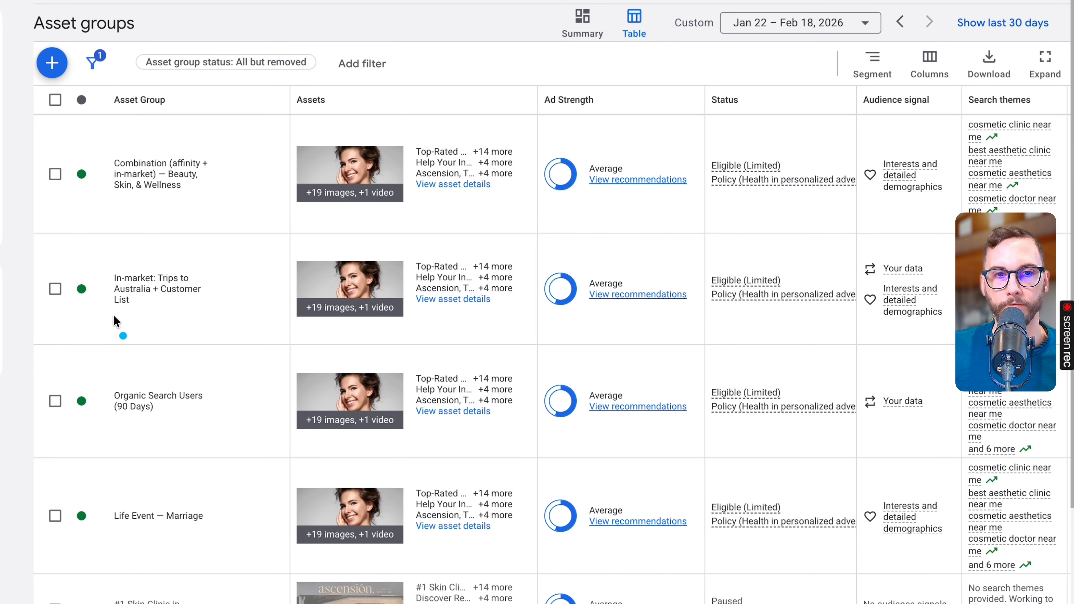
Compare the existing cosmetic clinic campaign's asset groups by audience theme, conversions and cost per conversion.
{"action": "mouse_move", "coordinate": [113, 315]}
{"action": "left_mouse_down"}
{"action": "mouse_move", "coordinate": [186, 361]}
{"action": "mouse_move", "coordinate": [208, 355]}
{"action": "left_mouse_up"}
{"action": "left_click_drag", "start_coordinate": [113, 438], "coordinate": [215, 418]}
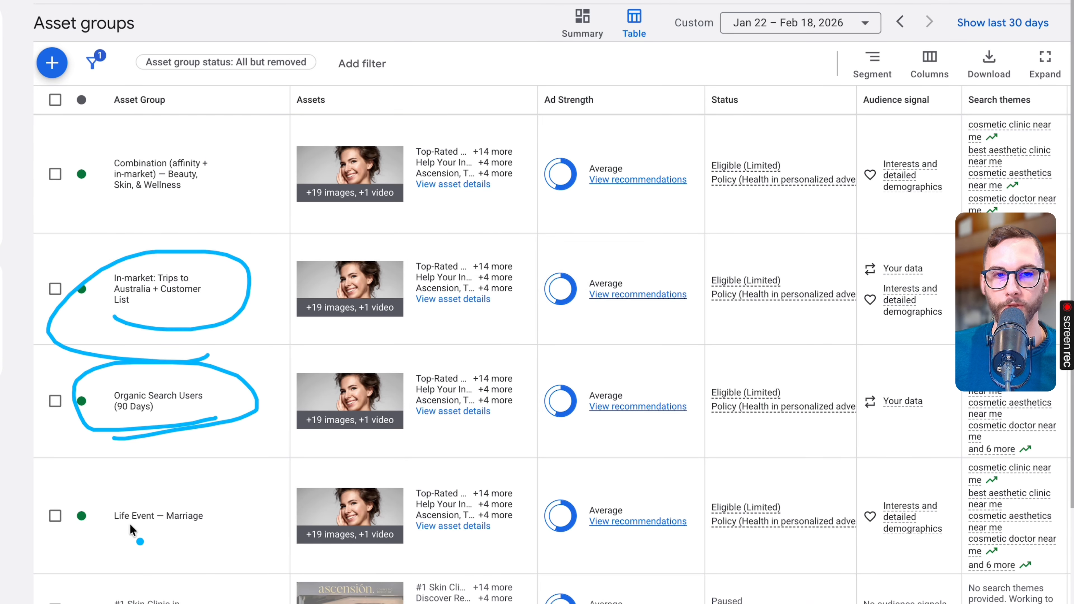
{"action": "left_click_drag", "start_coordinate": [115, 431], "coordinate": [145, 435]}
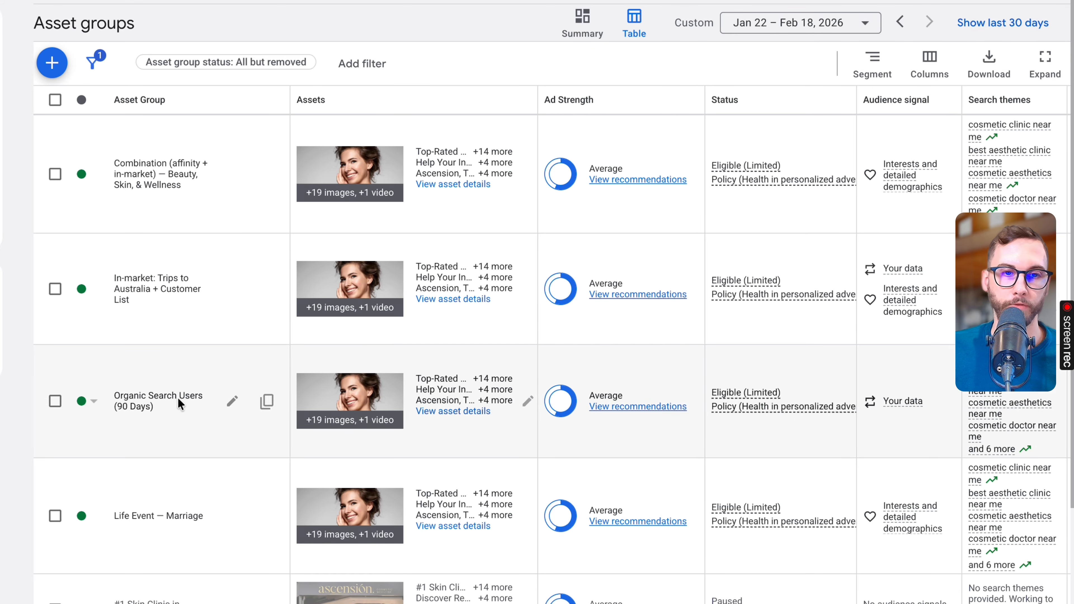
{"action": "scroll", "coordinate": [178, 396], "scroll_direction": "down", "scroll_amount": 2}
{"action": "mouse_move", "coordinate": [85, 472]}
{"action": "left_mouse_down"}
{"action": "mouse_move", "coordinate": [95, 379]}
{"action": "mouse_move", "coordinate": [159, 456]}
{"action": "left_mouse_up"}
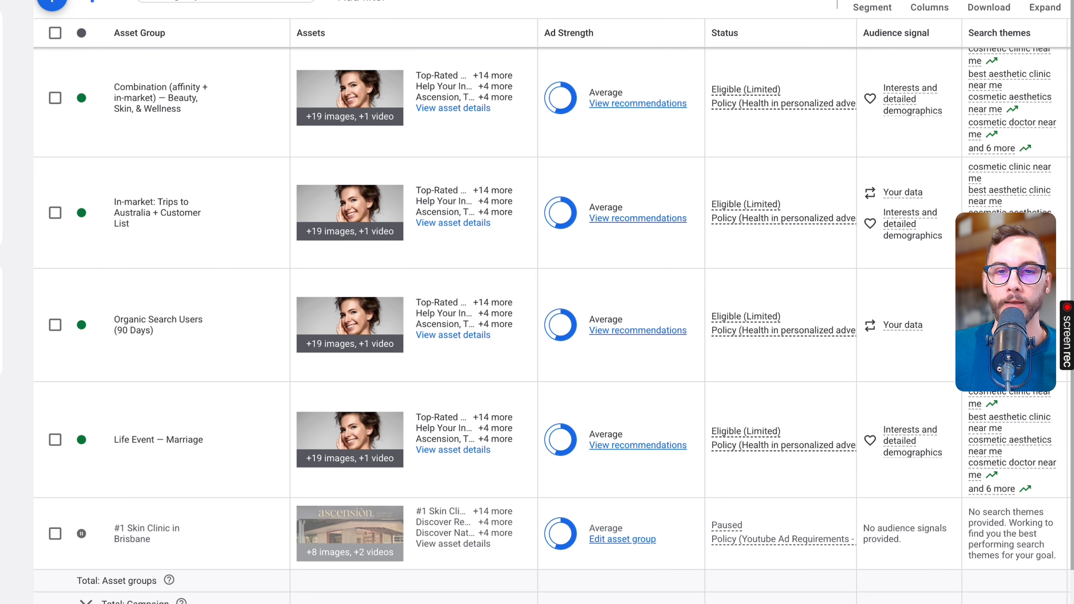
{"action": "scroll", "coordinate": [677, 381], "scroll_direction": "right", "scroll_amount": 10}
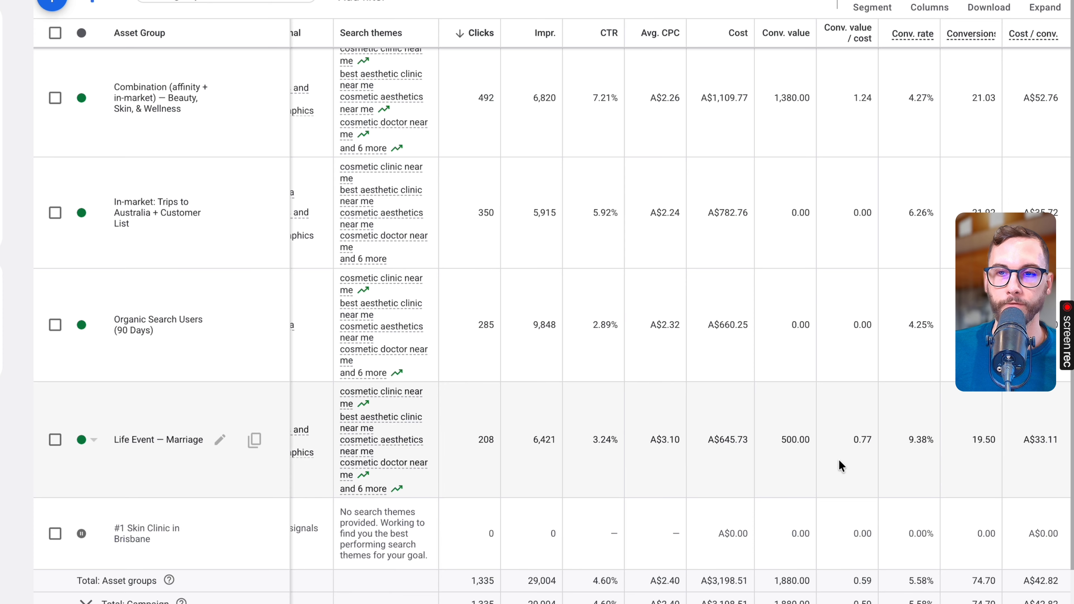
{"action": "mouse_move", "coordinate": [1011, 75]}
{"action": "left_mouse_down"}
{"action": "mouse_move", "coordinate": [991, 188]}
{"action": "mouse_move", "coordinate": [1005, 442]}
{"action": "left_mouse_up"}
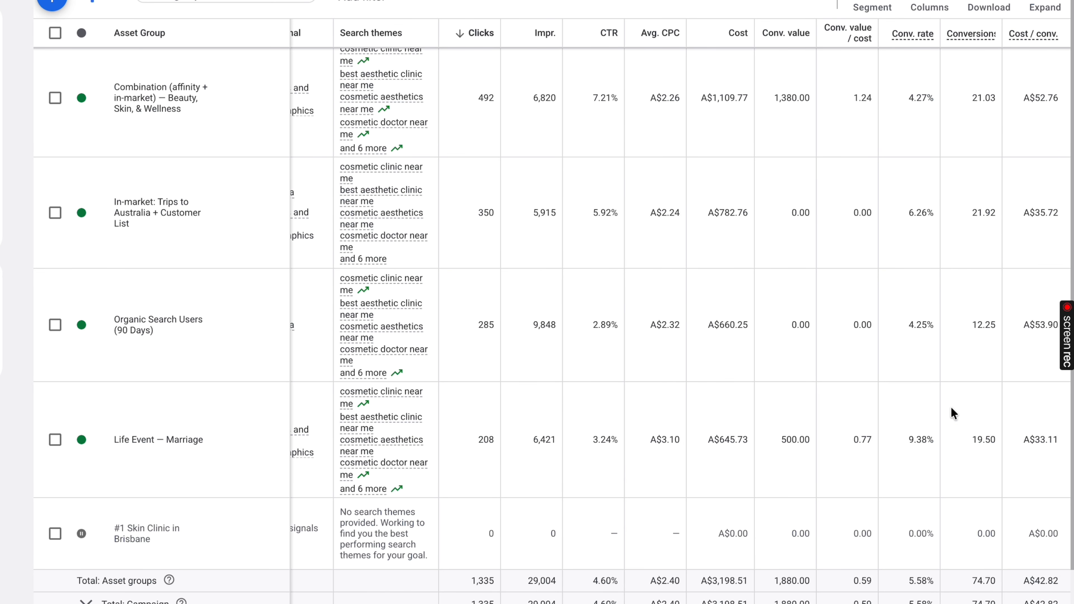
{"action": "mouse_move", "coordinate": [969, 115]}
{"action": "left_mouse_down"}
{"action": "mouse_move", "coordinate": [1031, 104]}
{"action": "mouse_move", "coordinate": [1054, 117]}
{"action": "left_mouse_up"}
{"action": "left_click_drag", "start_coordinate": [1033, 323], "coordinate": [1048, 331]}
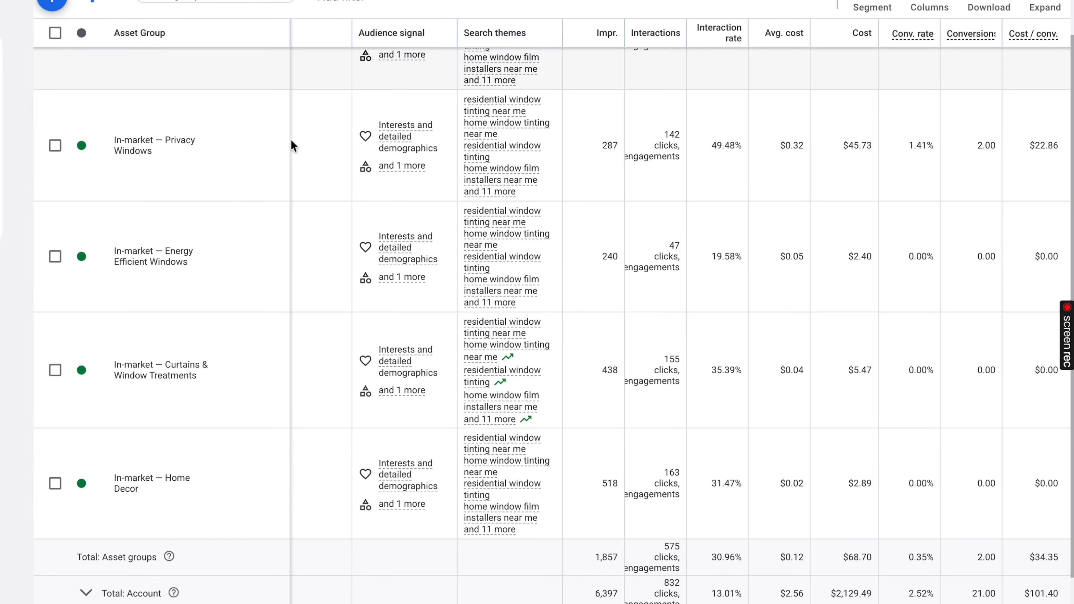
Examine the window tinting campaign's asset groups, comparing the audience themes with their conversions and cost per conversion.
{"action": "scroll", "coordinate": [915, 298], "scroll_direction": "up", "scroll_amount": 3}
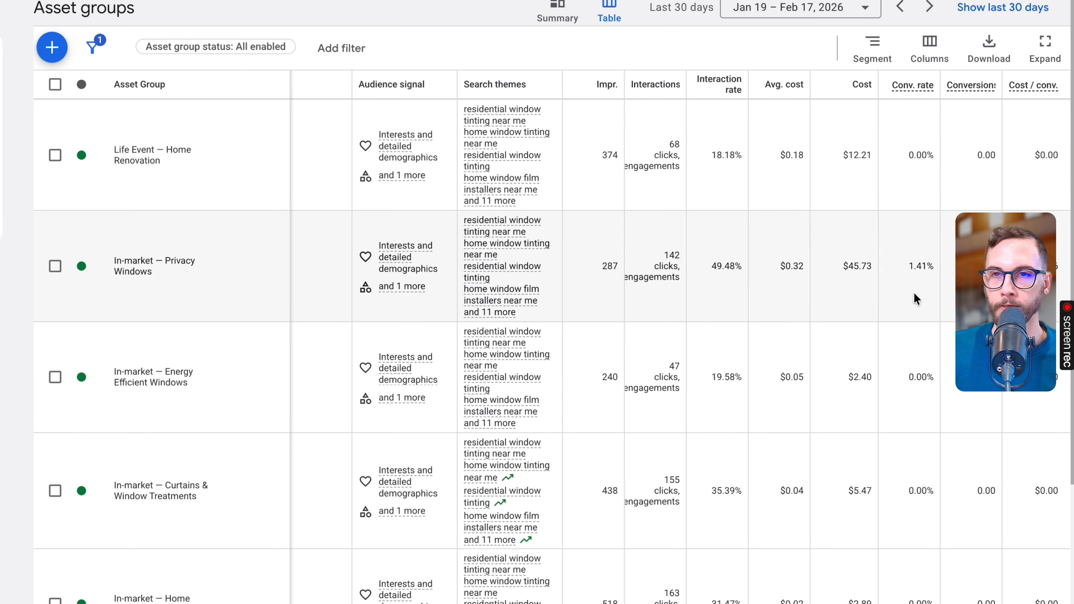
{"action": "mouse_move", "coordinate": [101, 295]}
{"action": "left_mouse_down"}
{"action": "mouse_move", "coordinate": [98, 306]}
{"action": "mouse_move", "coordinate": [195, 307]}
{"action": "left_mouse_up"}
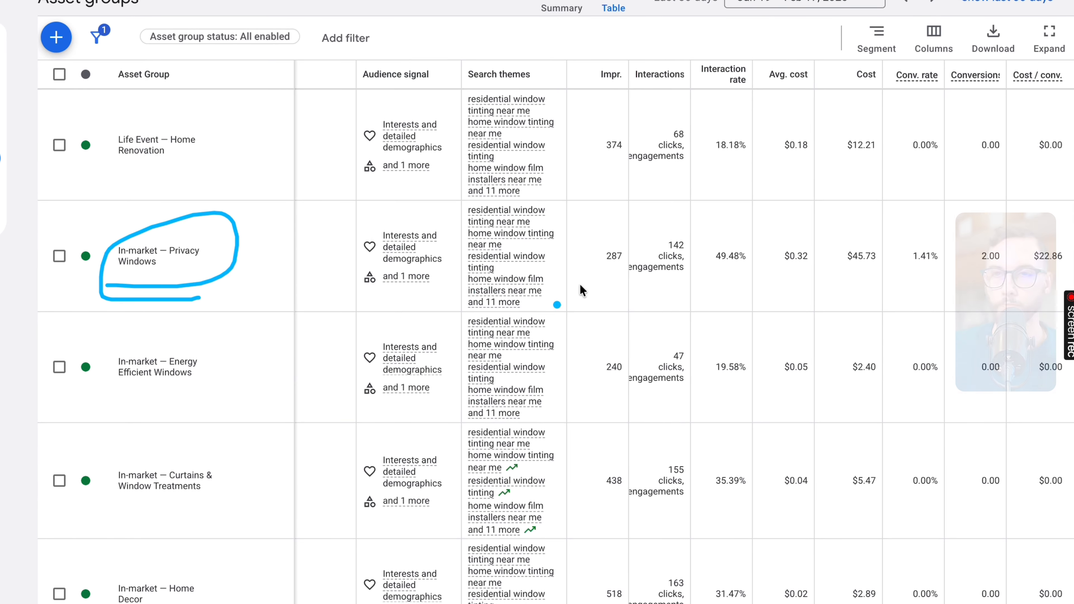
{"action": "left_click_drag", "start_coordinate": [971, 292], "coordinate": [986, 285]}
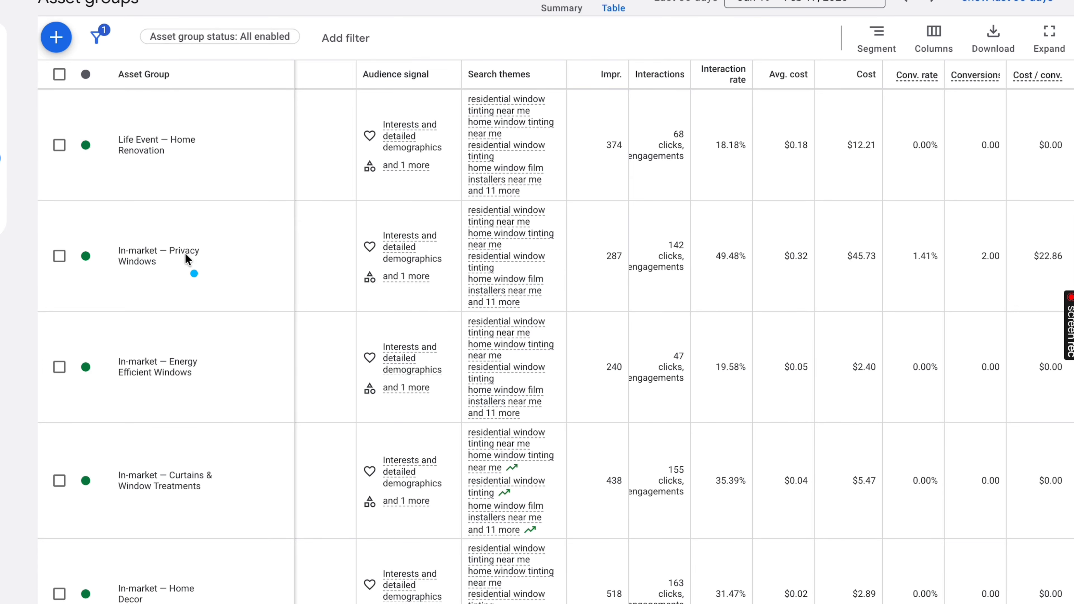
{"action": "left_click_drag", "start_coordinate": [157, 167], "coordinate": [204, 151]}
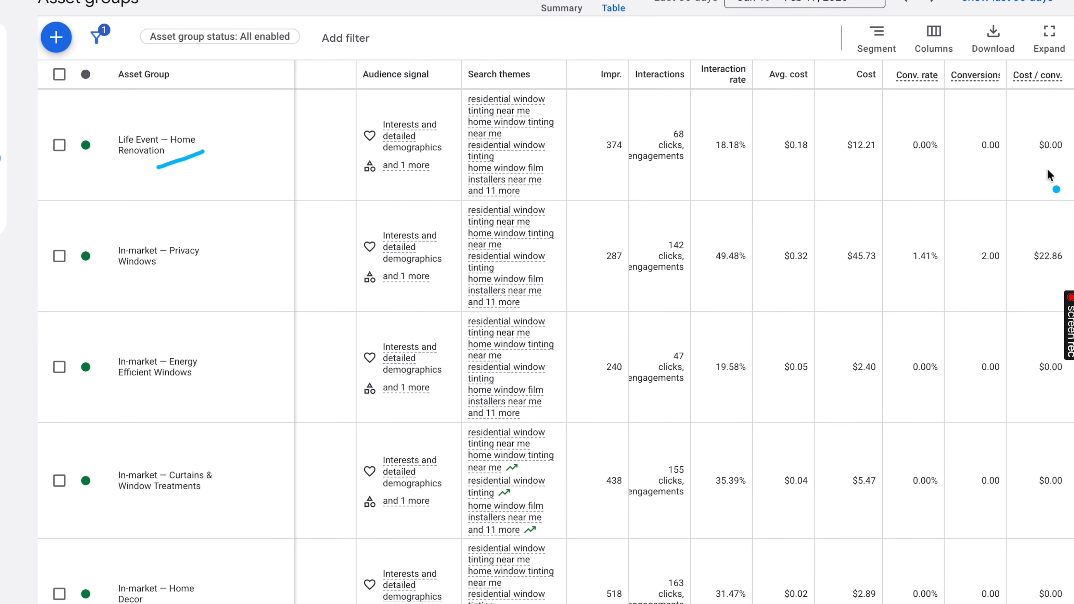
{"action": "left_click_drag", "start_coordinate": [1043, 168], "coordinate": [1067, 159]}
{"action": "mouse_move", "coordinate": [201, 174]}
{"action": "left_mouse_down"}
{"action": "mouse_move", "coordinate": [372, 37]}
{"action": "mouse_move", "coordinate": [357, 172]}
{"action": "left_mouse_up"}
{"action": "mouse_move", "coordinate": [168, 311]}
{"action": "left_mouse_down"}
{"action": "mouse_move", "coordinate": [35, 269]}
{"action": "mouse_move", "coordinate": [233, 291]}
{"action": "left_mouse_up"}
{"action": "left_click_drag", "start_coordinate": [208, 250], "coordinate": [283, 239]}
{"action": "left_click_drag", "start_coordinate": [232, 396], "coordinate": [296, 384]}
{"action": "left_click_drag", "start_coordinate": [196, 465], "coordinate": [283, 478]}
{"action": "key", "text": "Escape"}
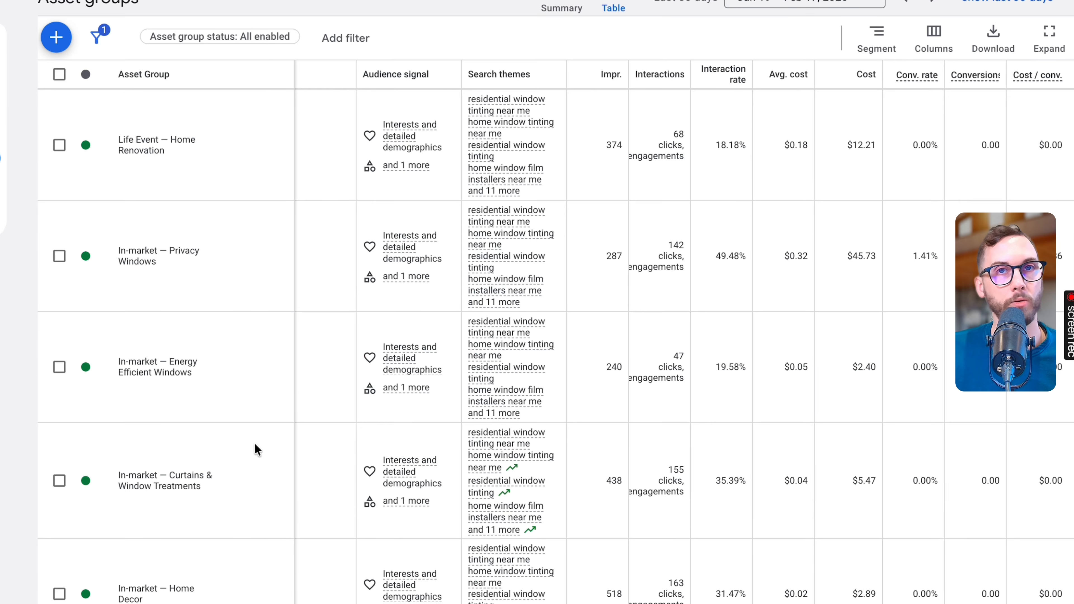
{"action": "scroll", "coordinate": [241, 433], "scroll_direction": "down", "scroll_amount": 5}
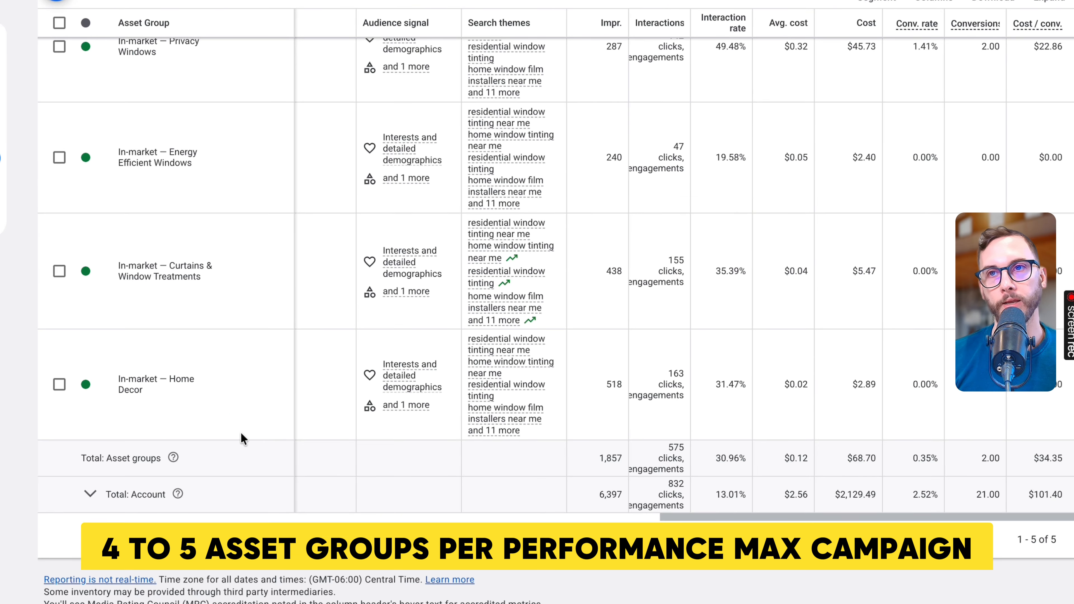